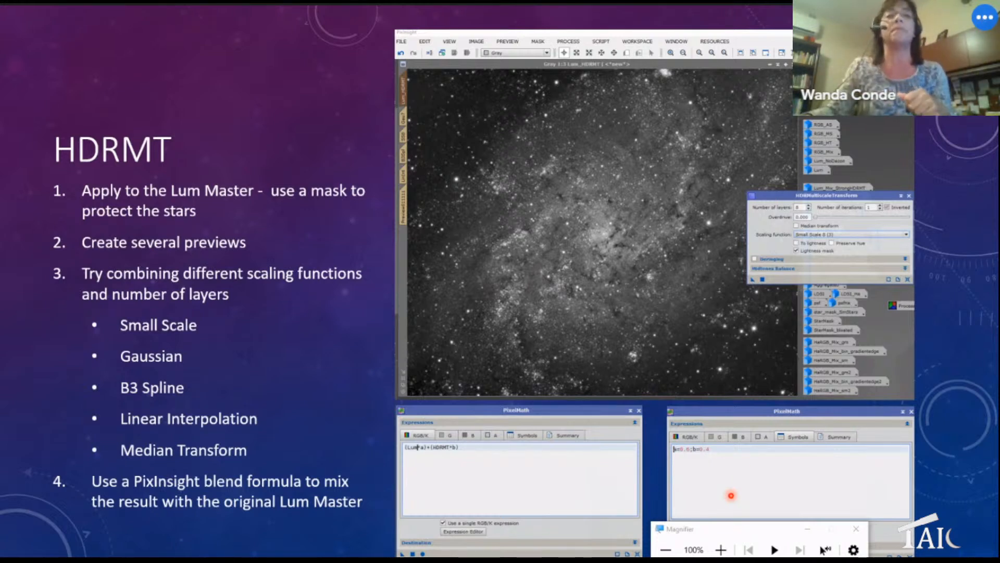
pyautogui.press('Right')
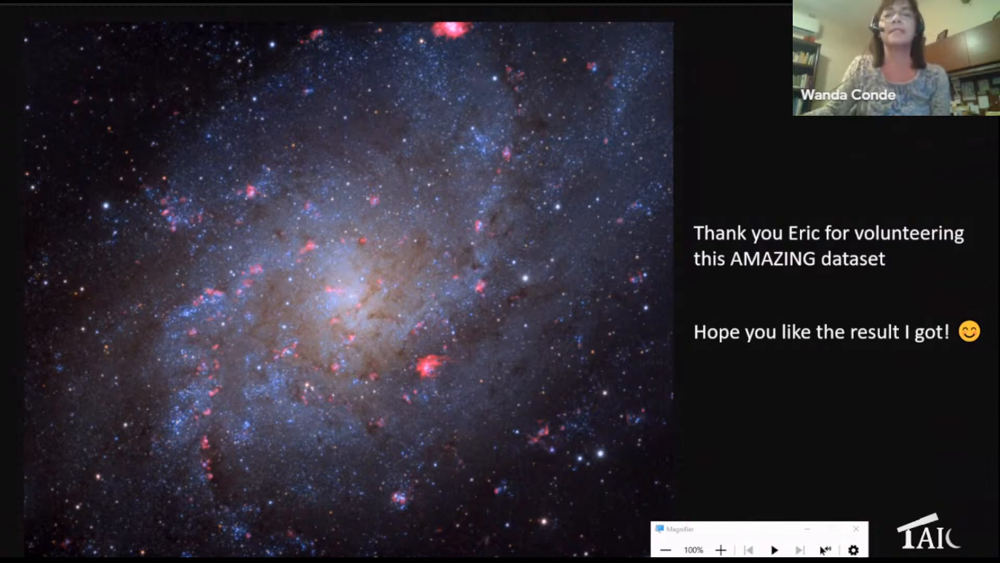
pyautogui.press('super+Escape')
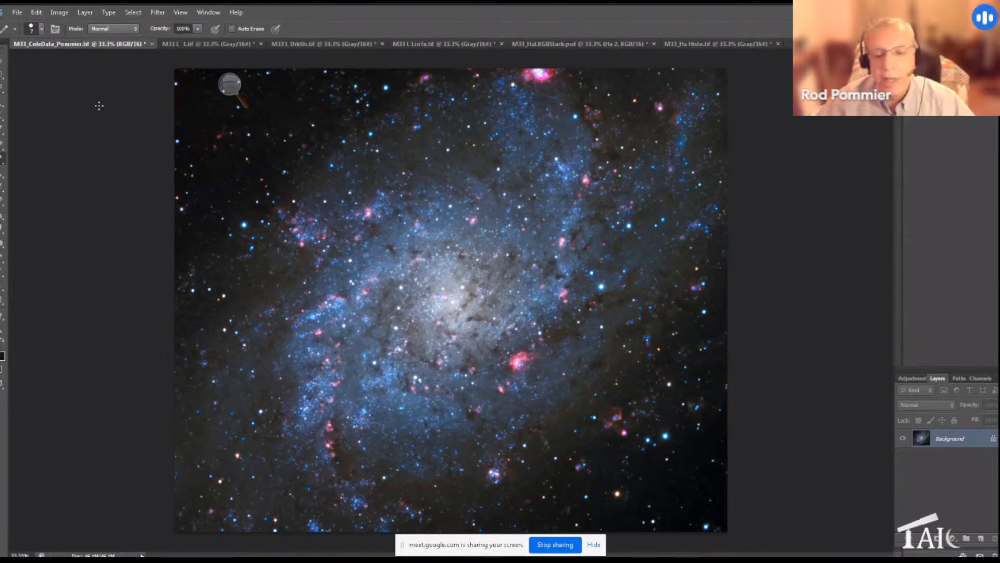
# Stretch the dark M33 L luminance image by applying the Standard Curve preset in Curves twice.
pyautogui.click(174, 44)
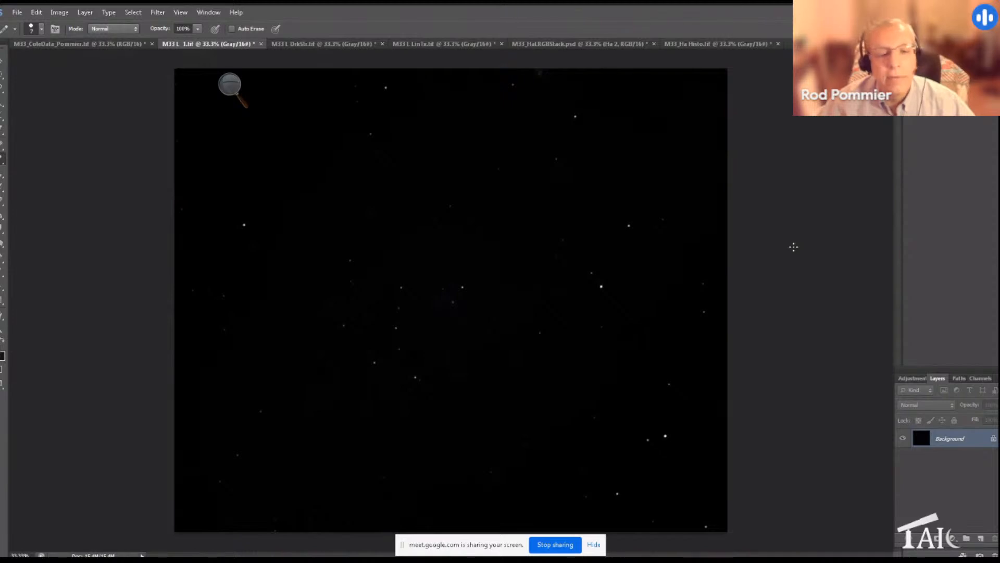
pyautogui.click(61, 11)
pyautogui.moveTo(70, 39)
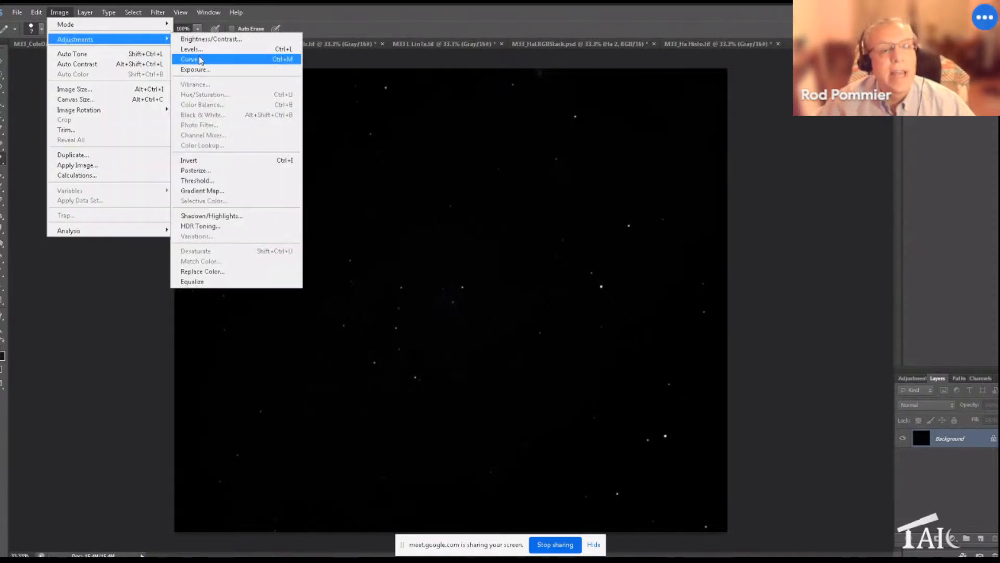
pyautogui.click(201, 61)
pyautogui.click(903, 133)
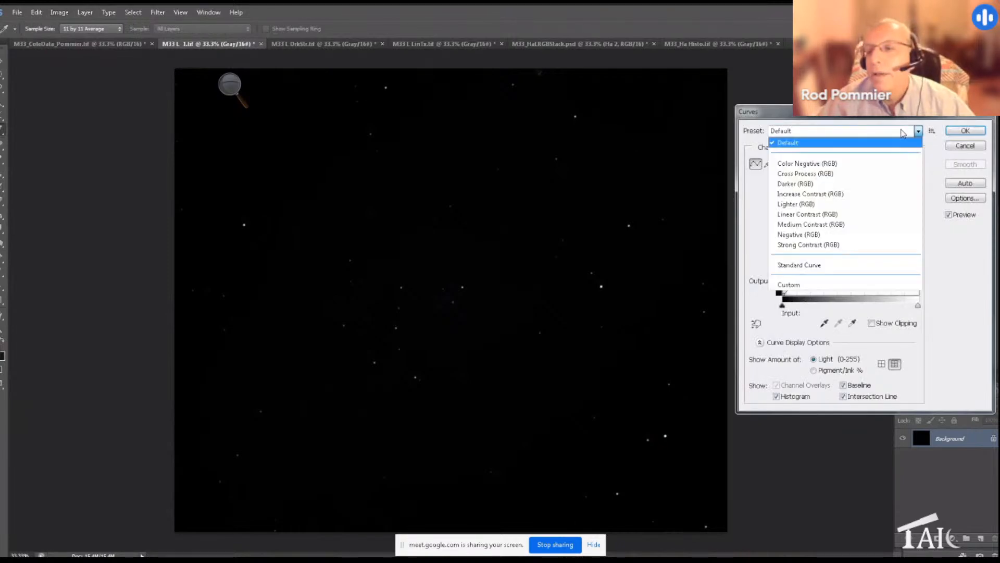
pyautogui.click(880, 265)
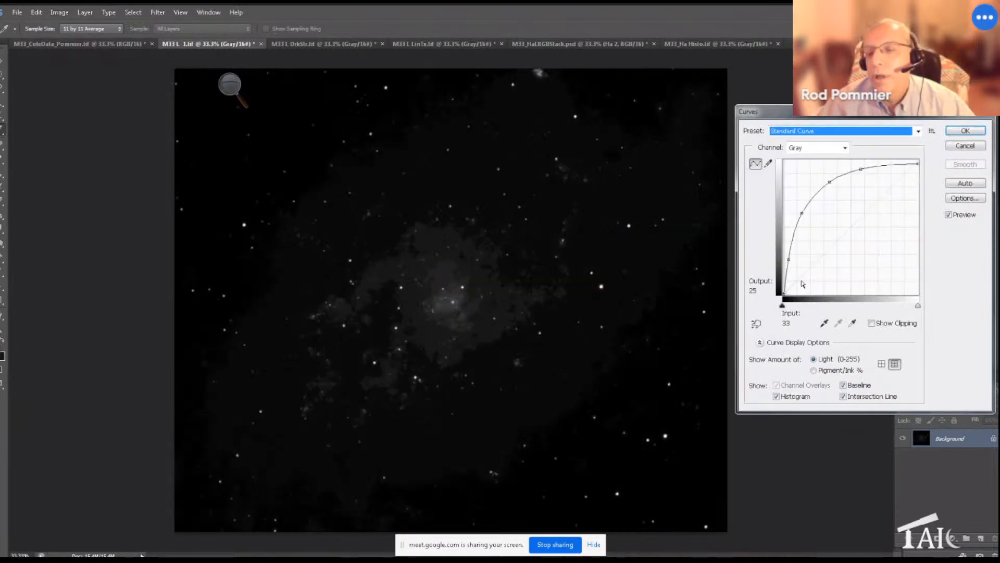
pyautogui.click(962, 131)
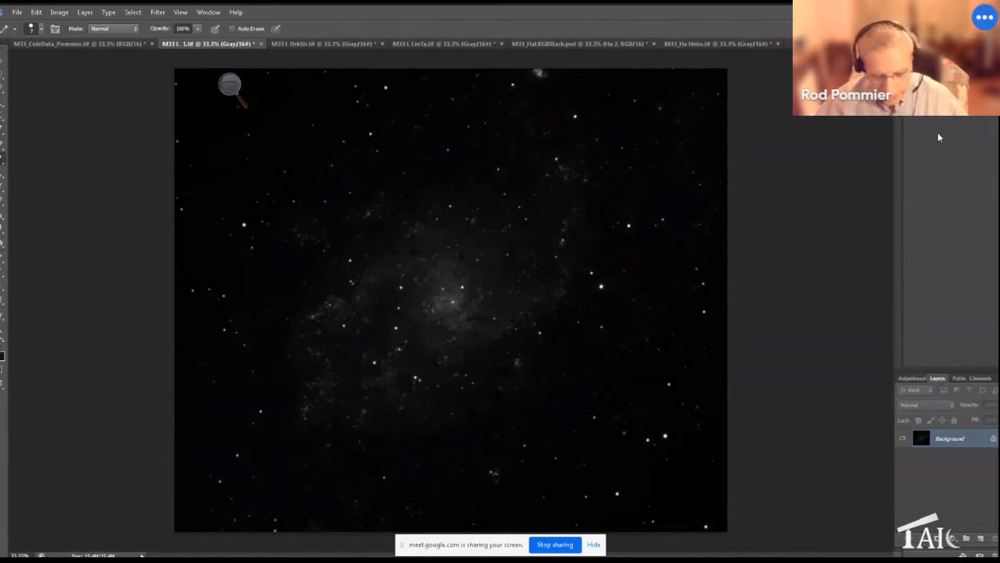
pyautogui.hotkey('ctrl', 'm')
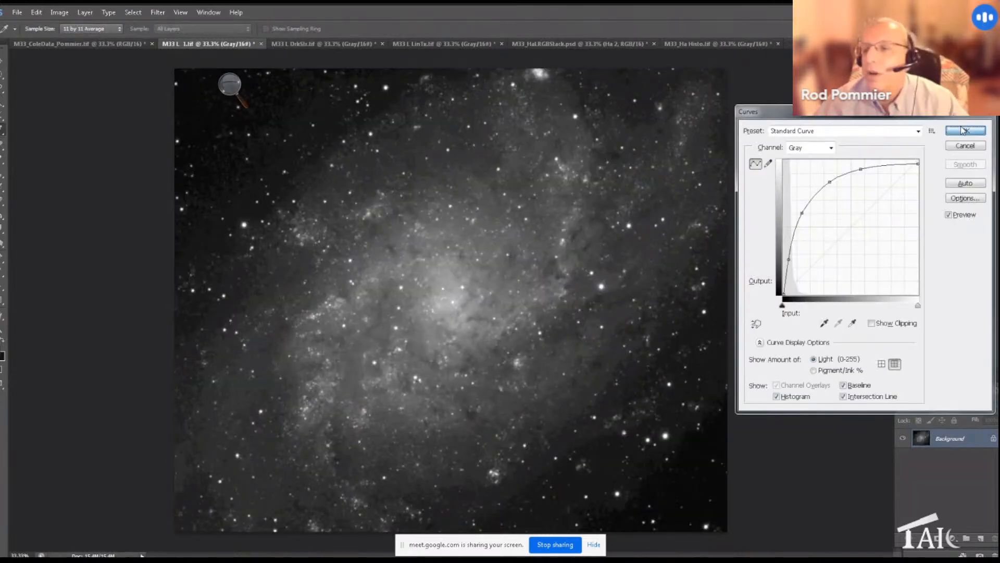
pyautogui.click(952, 131)
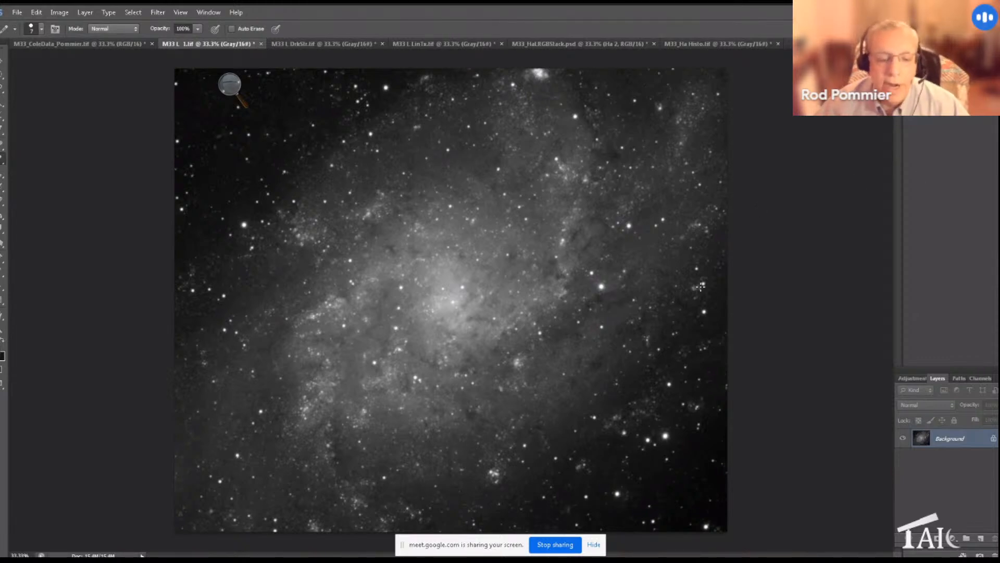
# Switch to PixInsight and run the DarkStructureEnhance script on the M33_L_crop_1_CC image.
pyautogui.click(267, 561)
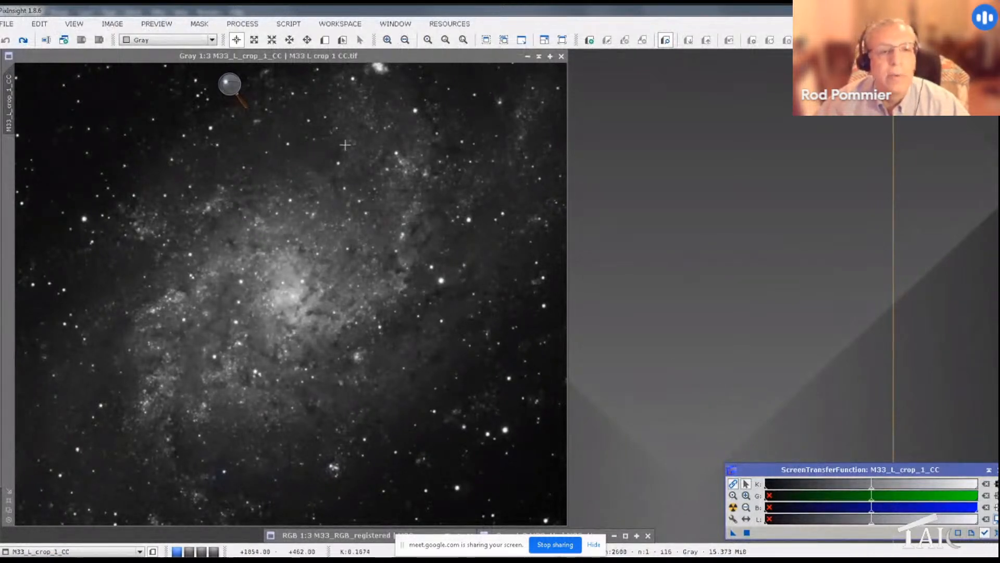
pyautogui.click(299, 25)
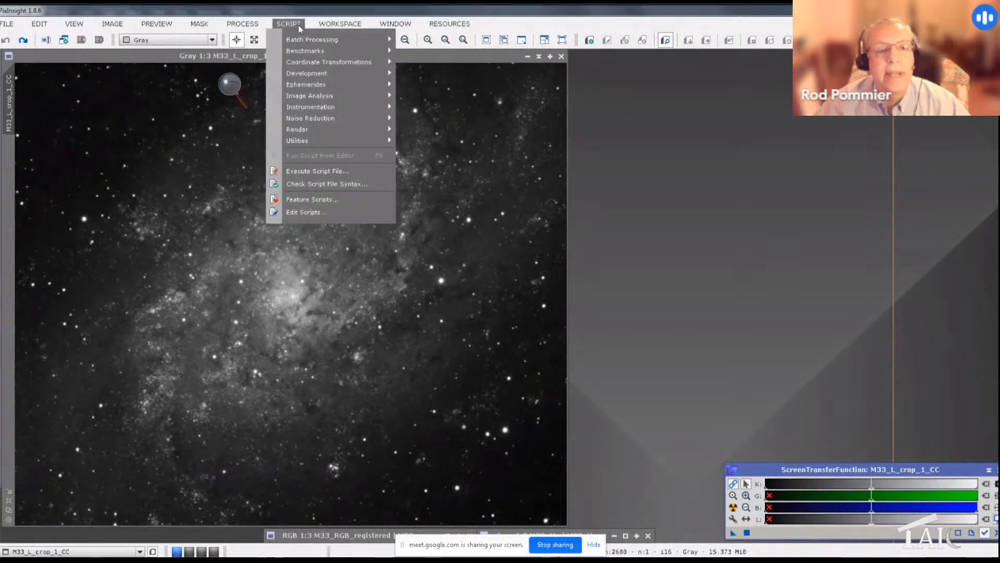
pyautogui.moveTo(335, 144)
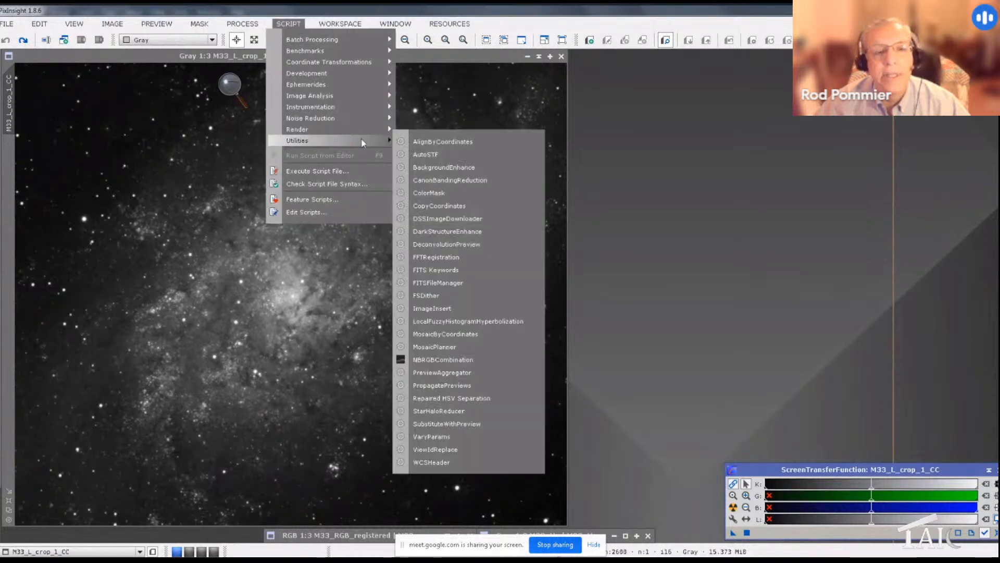
pyautogui.click(466, 232)
pyautogui.click(540, 375)
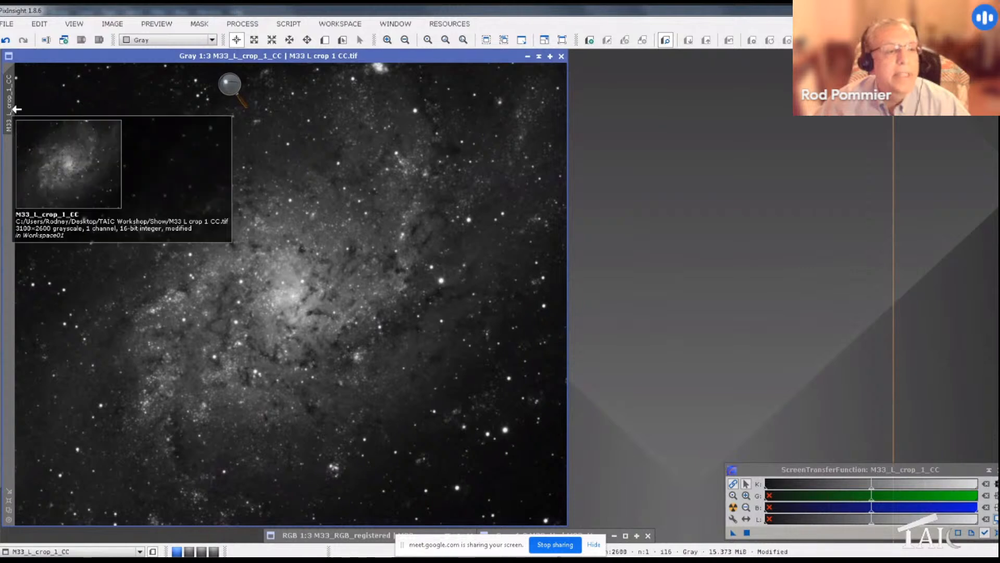
# Clone the M33_L_crop_1_CC image and place the copy beside the original at 1:3 zoom.
pyautogui.moveTo(16, 111)
pyautogui.mouseDown()
pyautogui.moveTo(123, 101)
pyautogui.moveTo(603, 133)
pyautogui.moveTo(584, 135)
pyautogui.mouseUp()
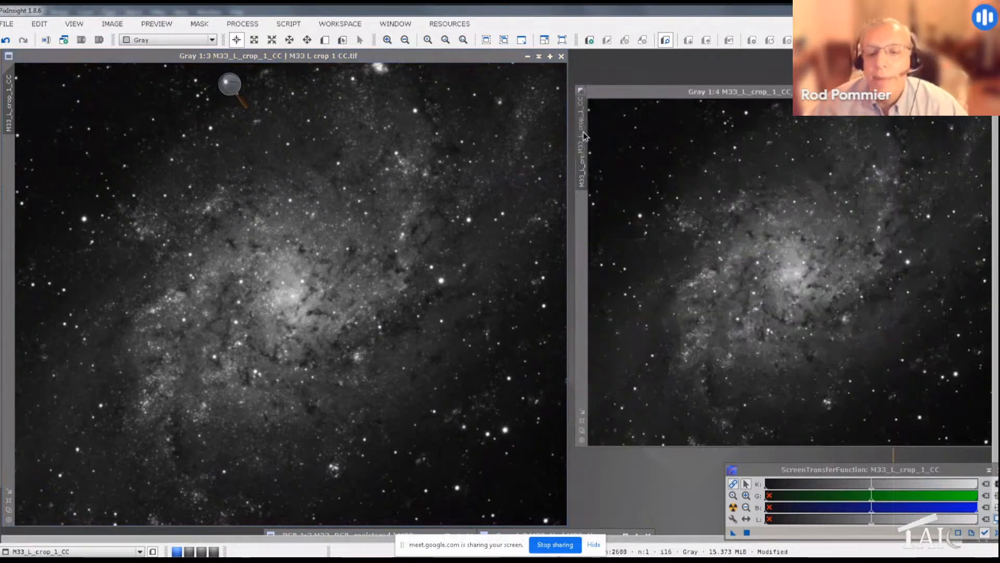
pyautogui.click(582, 421)
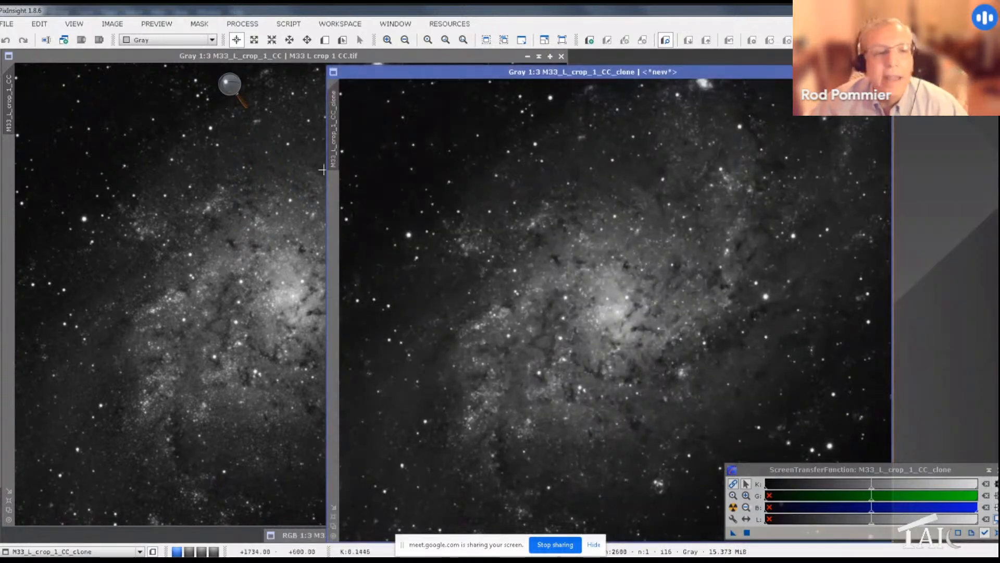
pyautogui.moveTo(531, 73); pyautogui.dragTo(514, 73)
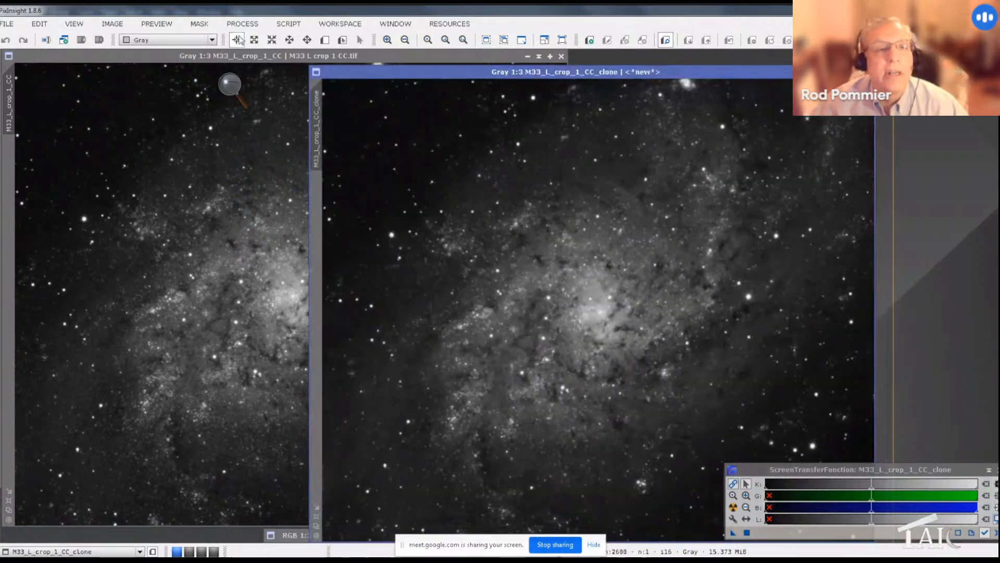
# Try MultiscaleLinearTransform with a bias of 0.200 on layer 3 on the cloned image, undo it and minimize the clone.
pyautogui.click(242, 24)
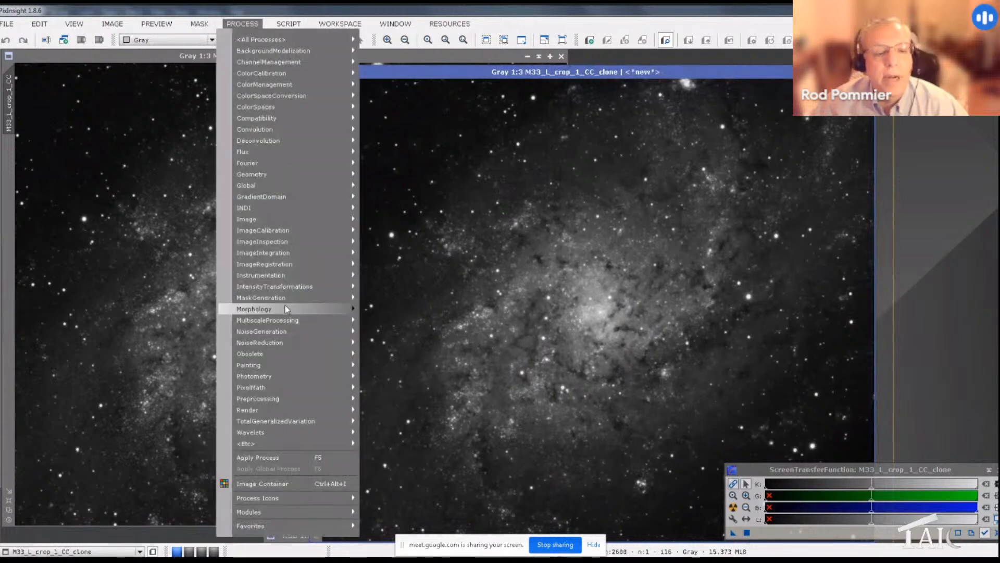
pyautogui.moveTo(294, 433)
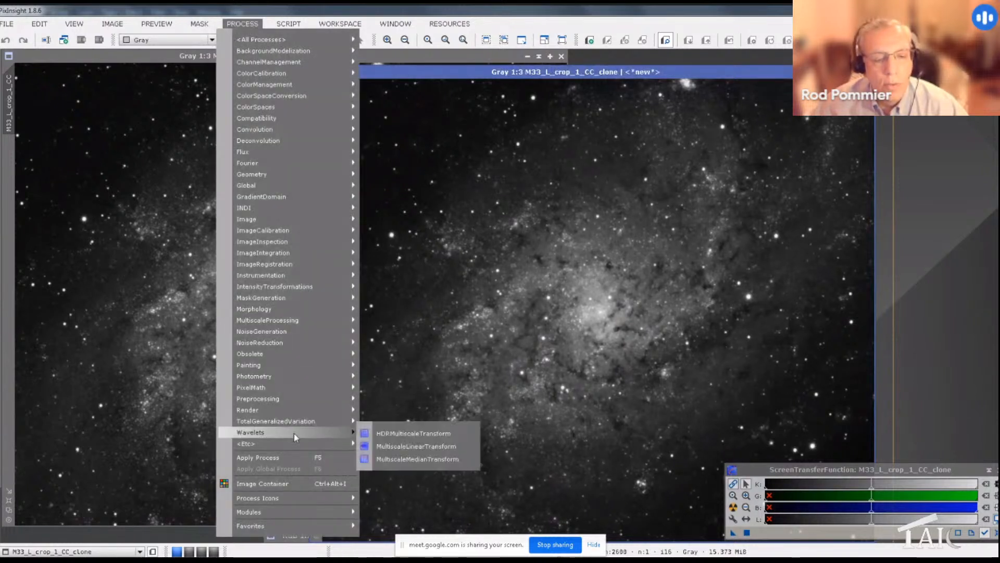
pyautogui.click(402, 446)
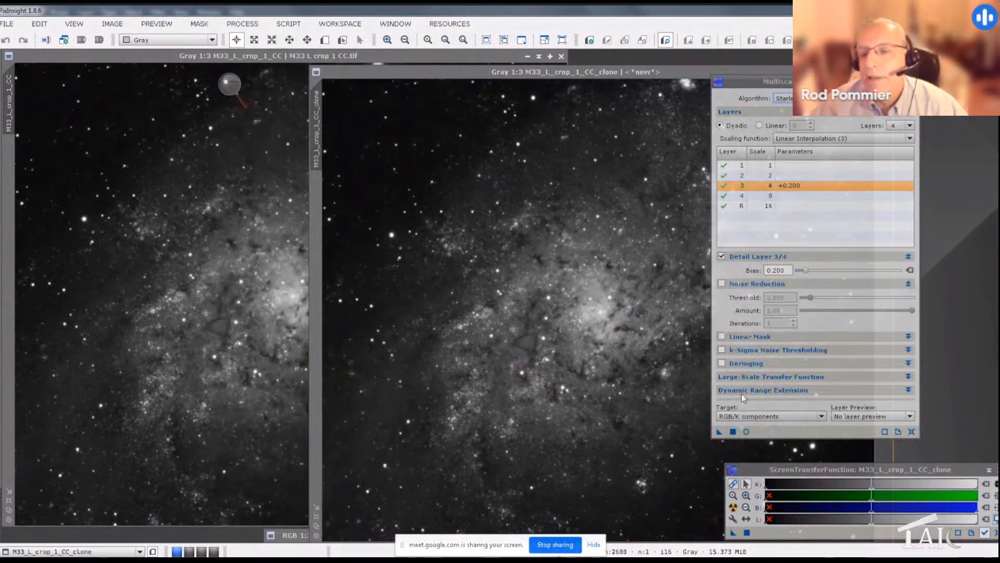
pyautogui.moveTo(718, 435); pyautogui.dragTo(536, 318)
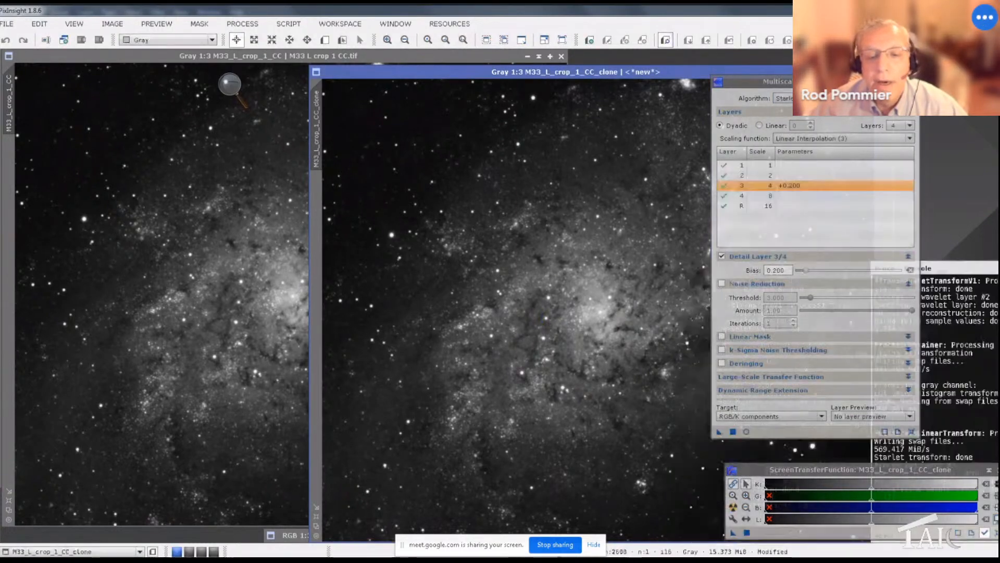
pyautogui.click(6, 40)
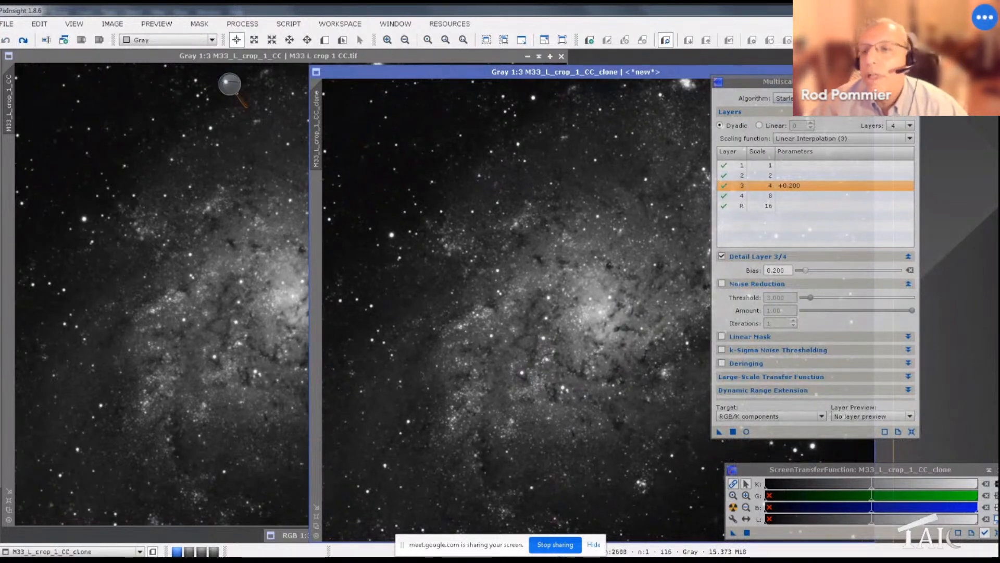
pyautogui.click(854, 186)
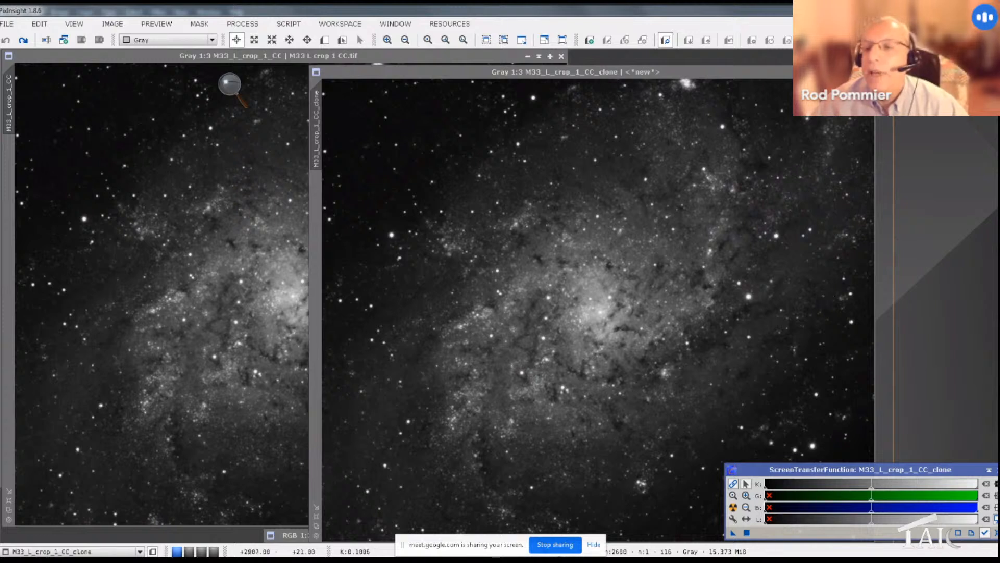
pyautogui.click(847, 72)
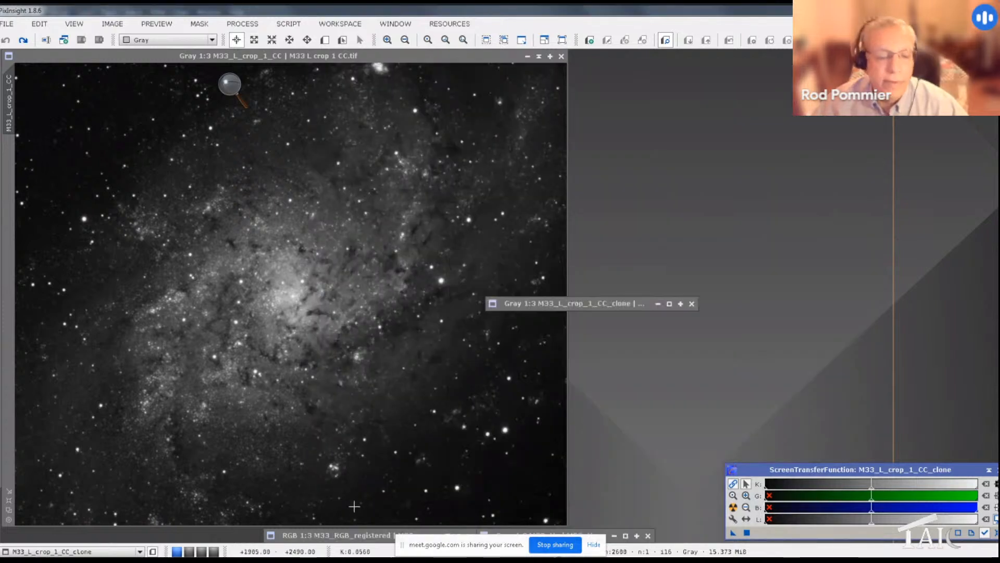
# Switch back to Photoshop and compare the dark-structure image M33 L DrkStr.tif with the linear-transform image M33 L LinTx.tif.
pyautogui.hotkey('alt', 'Tab')
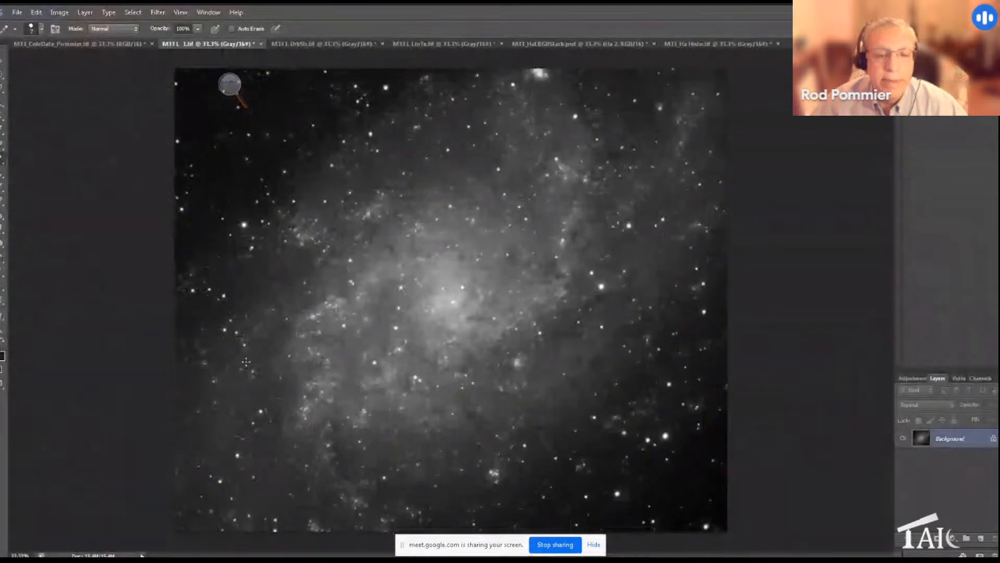
pyautogui.click(323, 44)
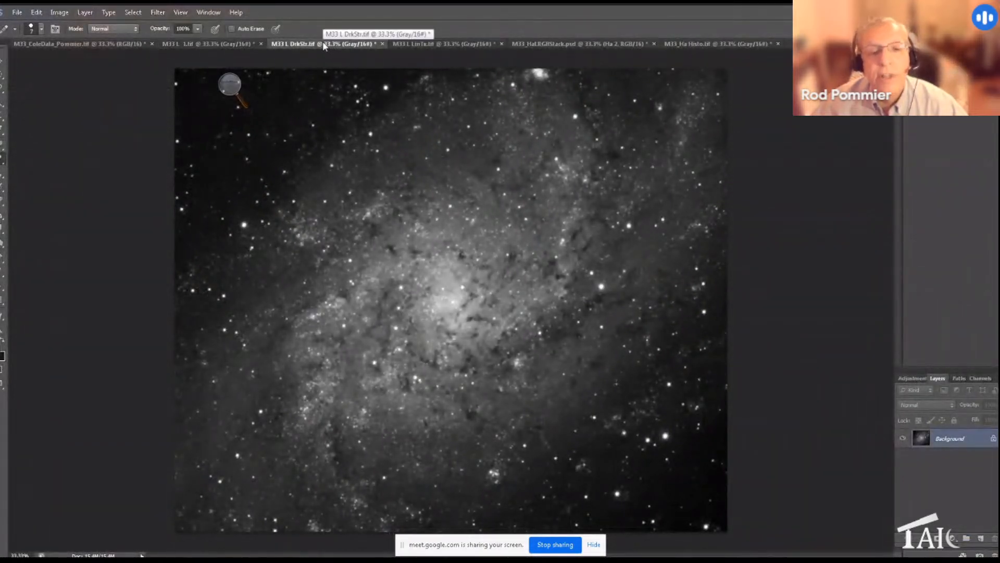
pyautogui.click(427, 46)
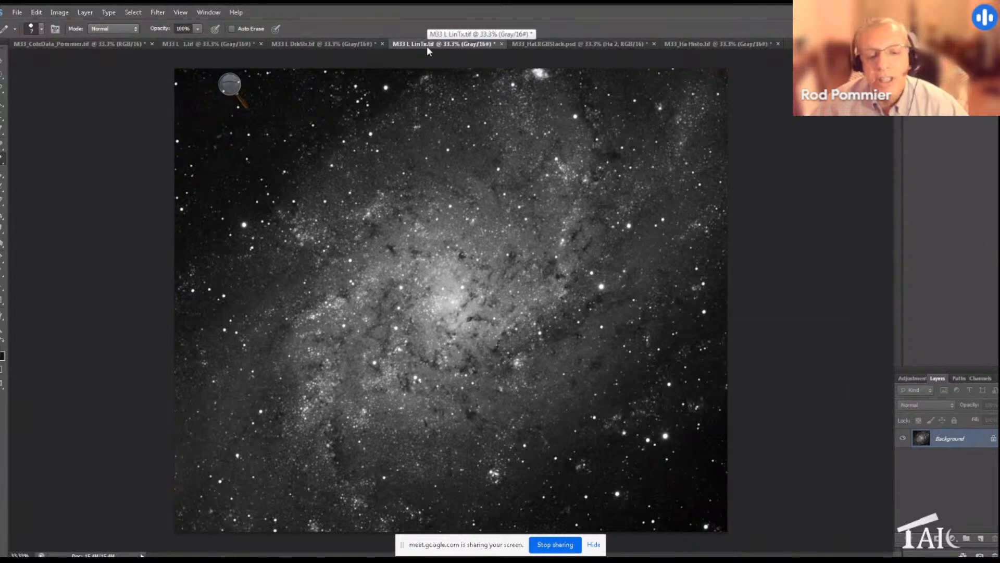
pyautogui.click(335, 47)
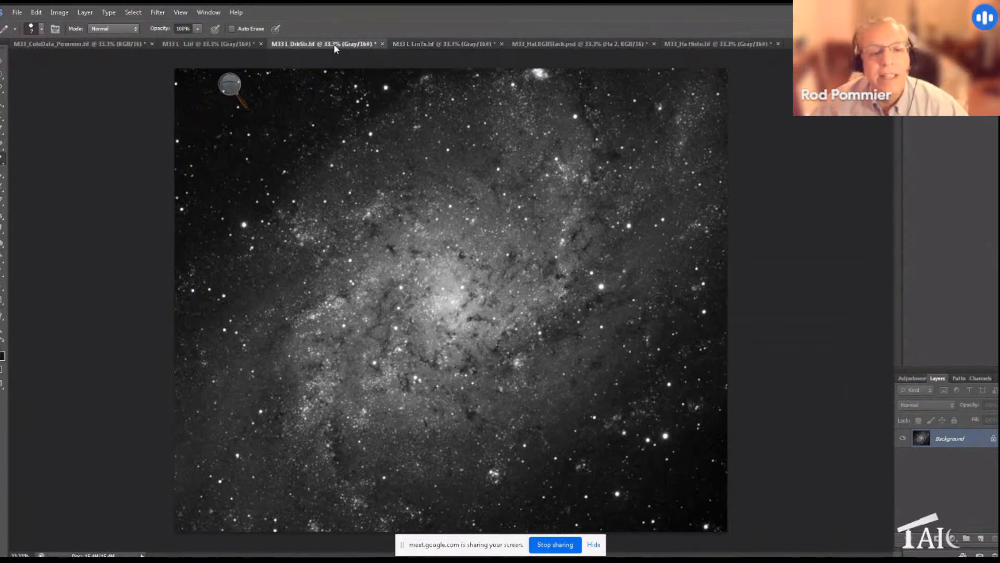
# Copy the whole M33 L LinTx.tif image and paste it as a new layer into M33 L DrkStr.tif.
pyautogui.click(411, 44)
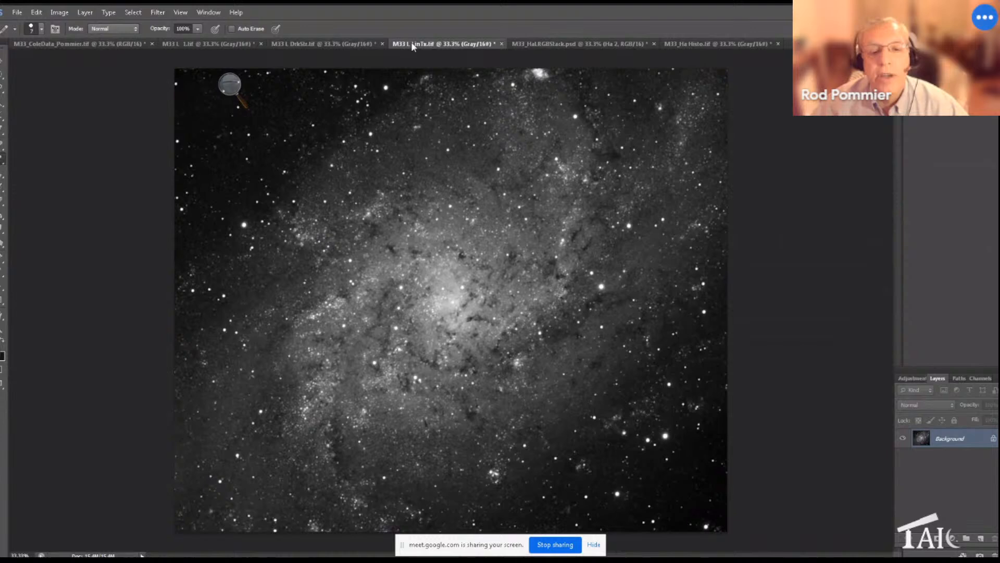
pyautogui.click(128, 12)
pyautogui.click(133, 18)
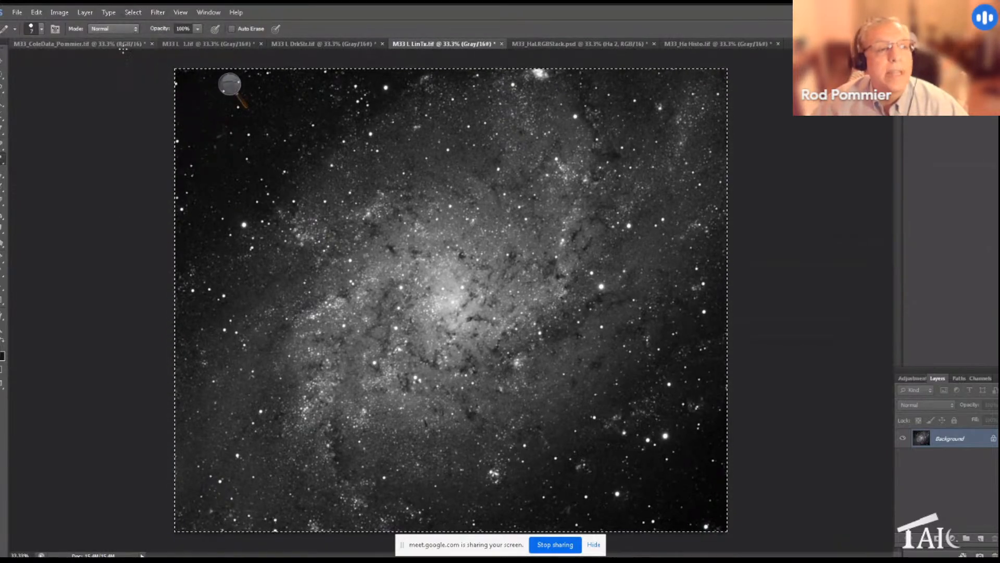
pyautogui.click(36, 12)
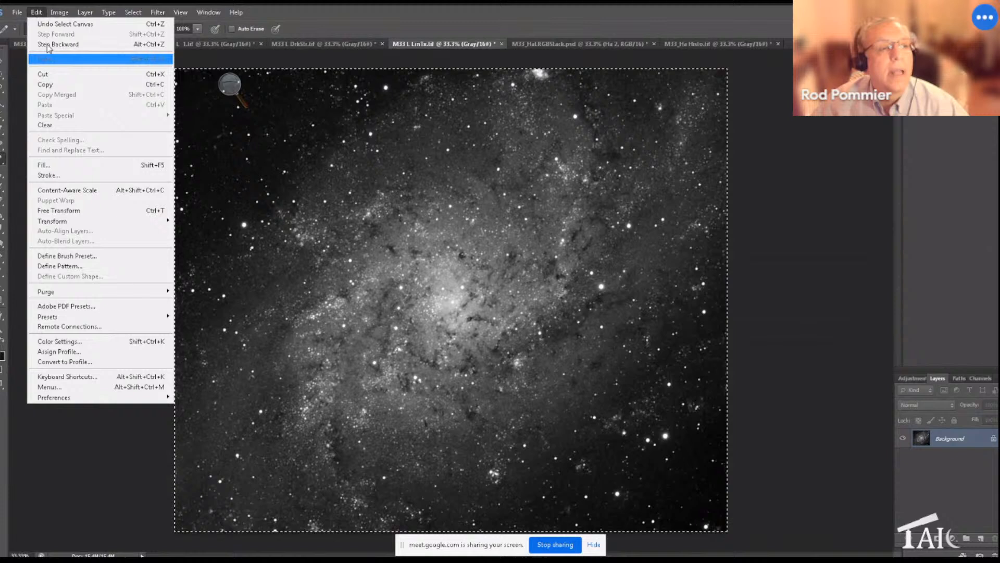
pyautogui.click(51, 87)
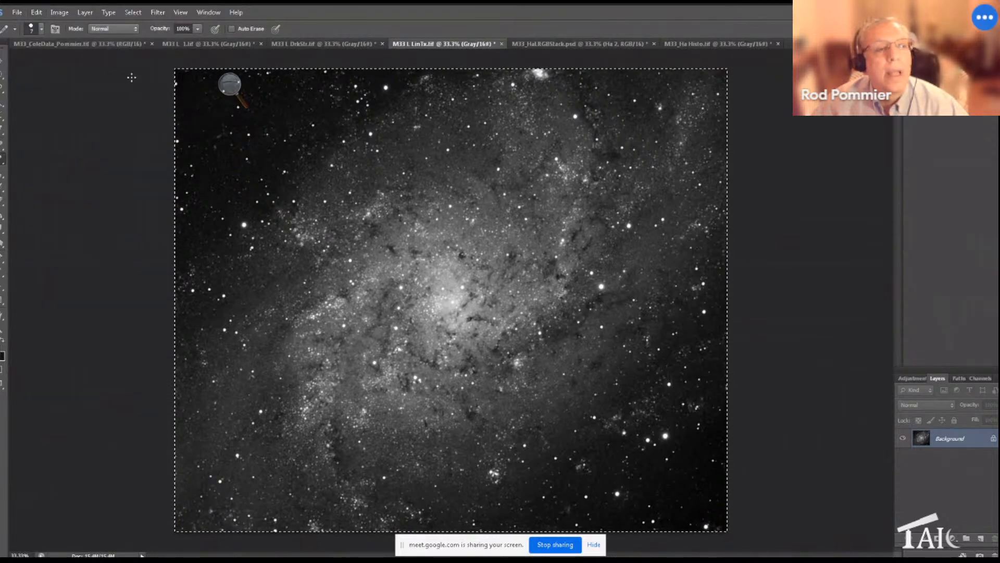
pyautogui.click(317, 44)
pyautogui.hotkey('ctrl', 'v')
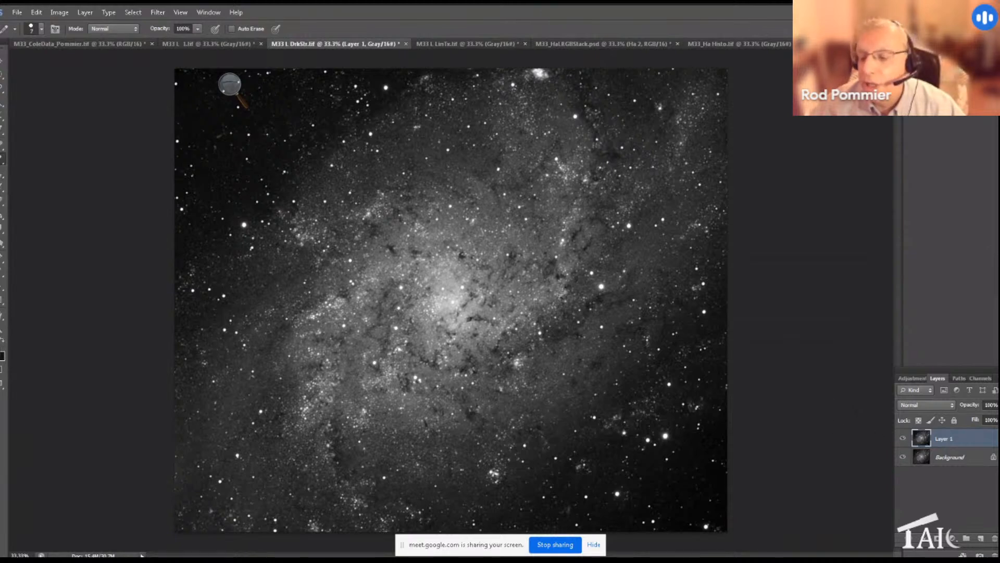
# Set the pasted layer's blend mode to Lighten and add a layer mask to it.
pyautogui.click(948, 407)
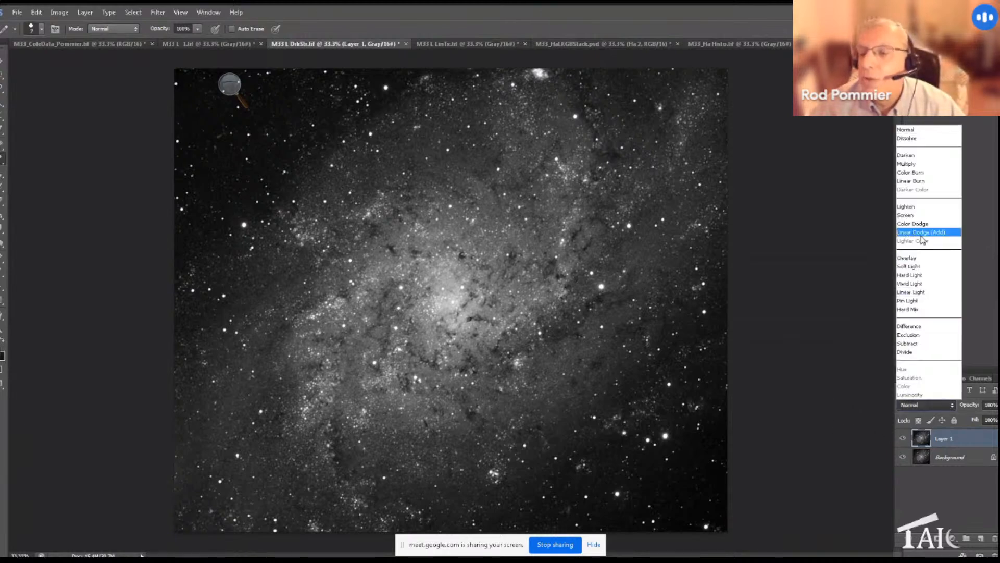
pyautogui.click(918, 209)
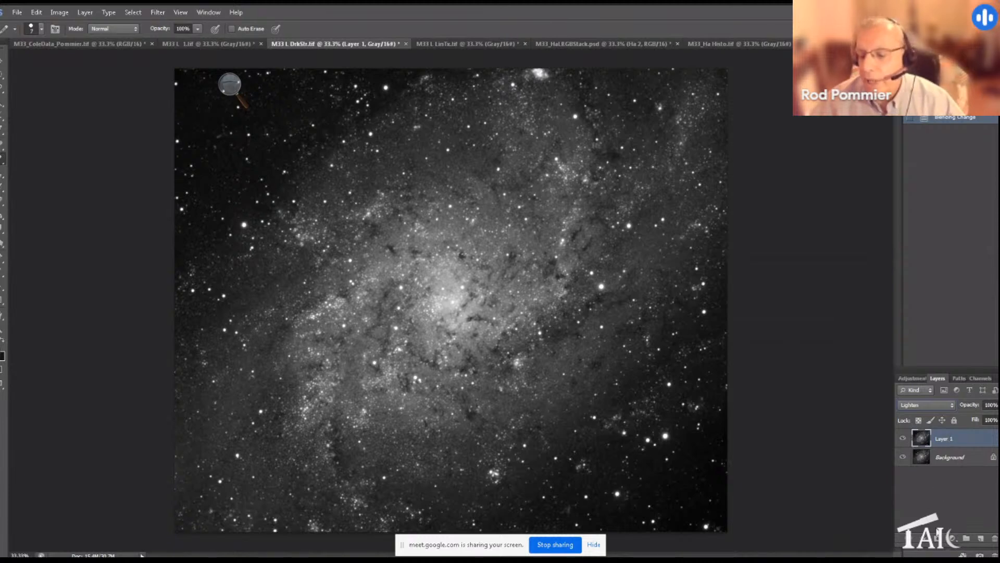
pyautogui.click(940, 538)
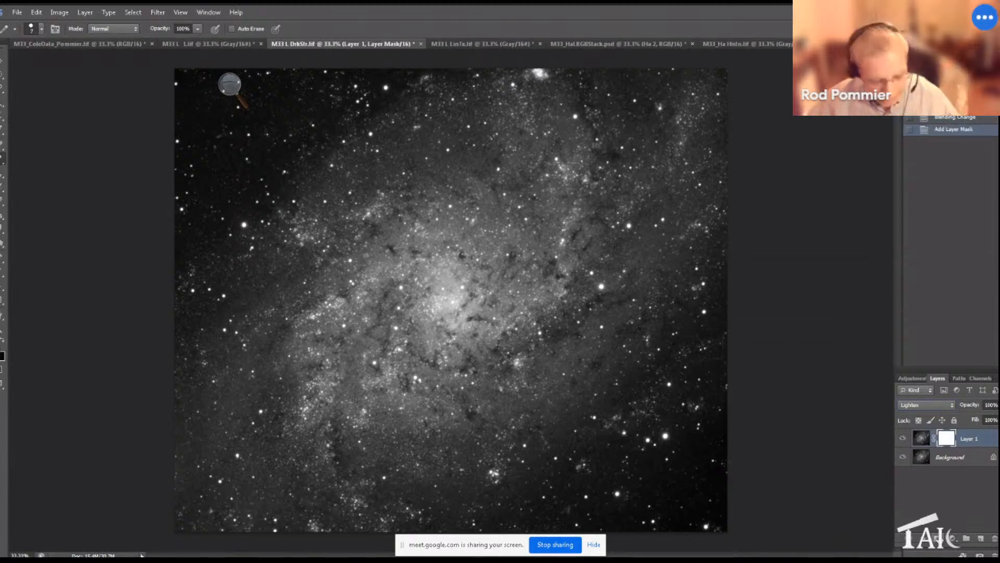
# Paste the copied image into Layer 1's mask and harden it with Levels, raising the black input and setting the white input to 40.
pyautogui.keyDown('alt'); pyautogui.click(954, 442); pyautogui.keyUp('alt')
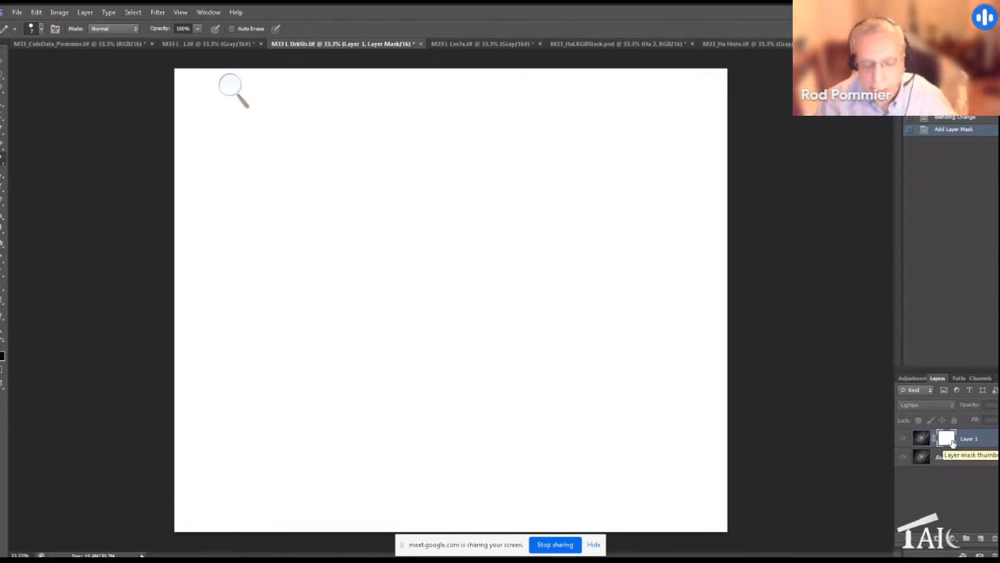
pyautogui.hotkey('ctrl', 'v')
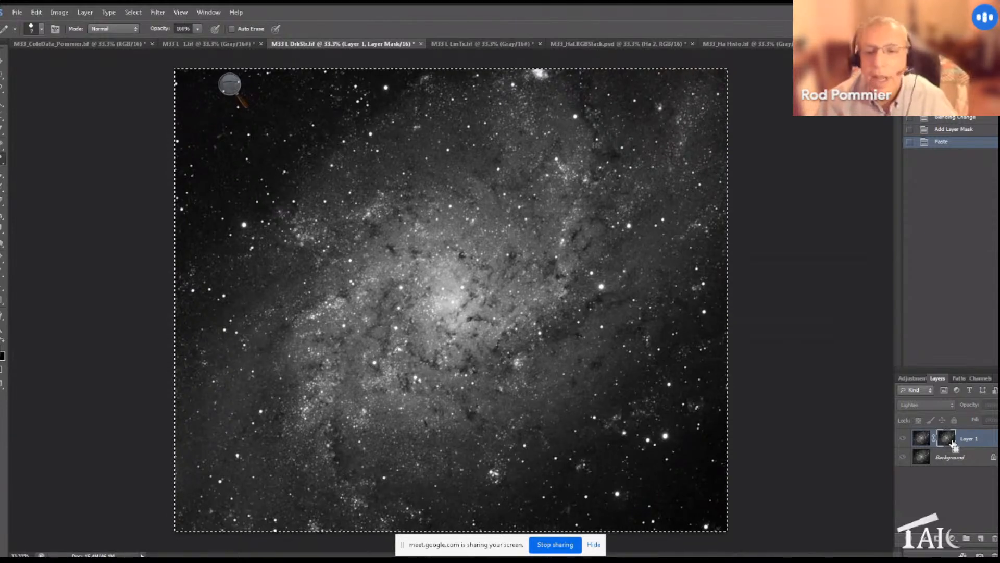
pyautogui.hotkey('ctrl', 'l')
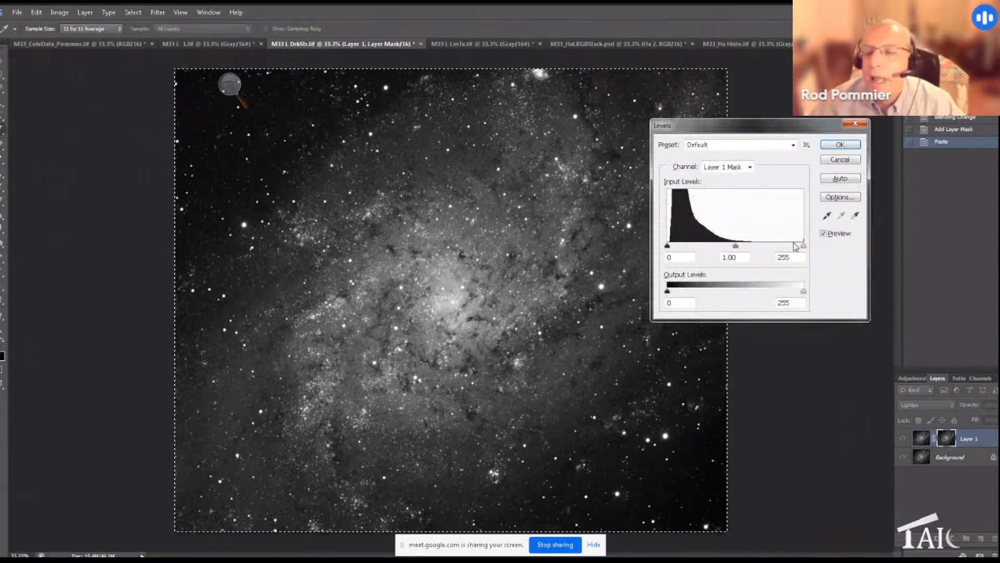
pyautogui.moveTo(803, 246); pyautogui.dragTo(684, 247)
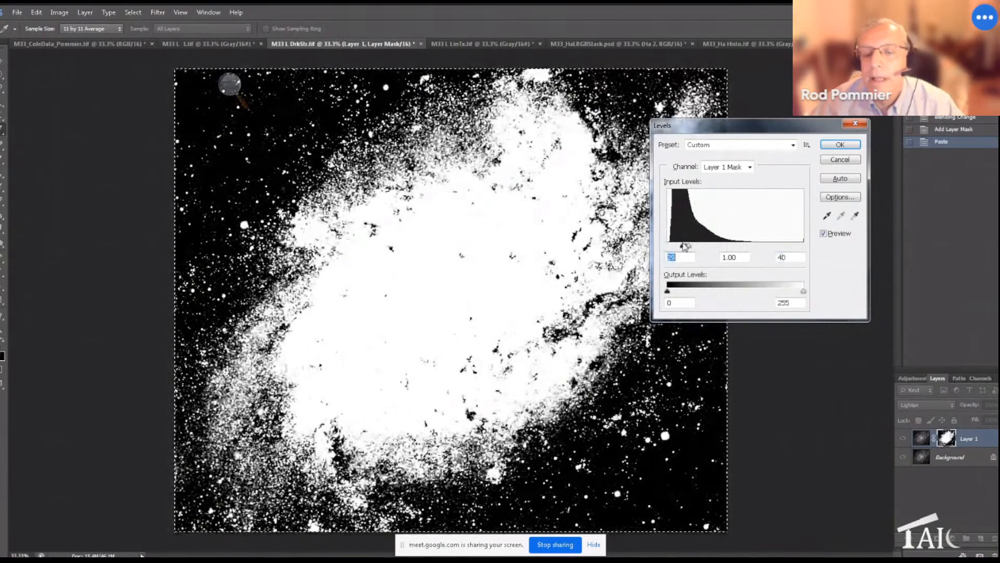
pyautogui.click(843, 144)
pyautogui.click(921, 438)
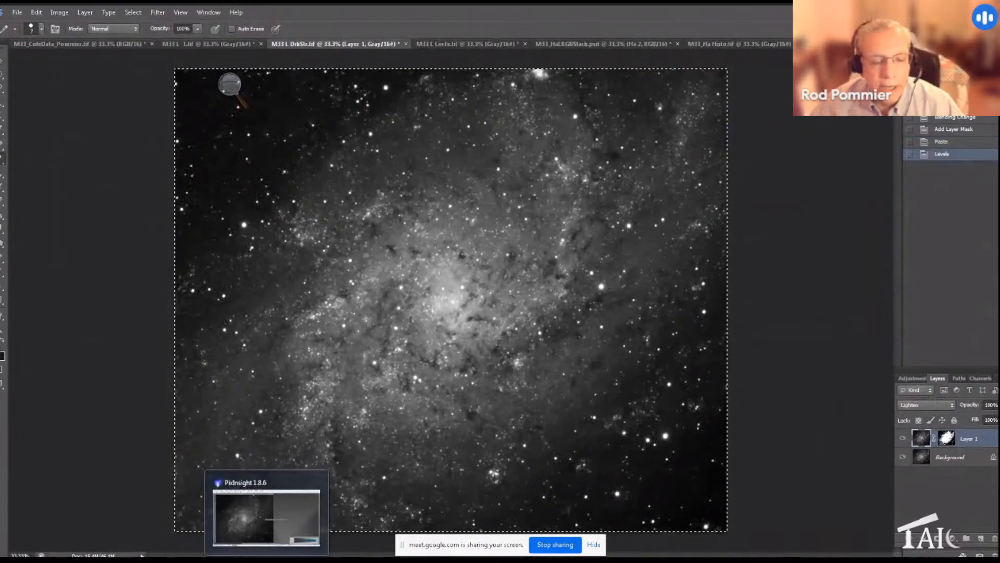
# Switch to PixInsight, restore the M33_RGB_registered image and apply an automatic screen stretch to it.
pyautogui.click(266, 558)
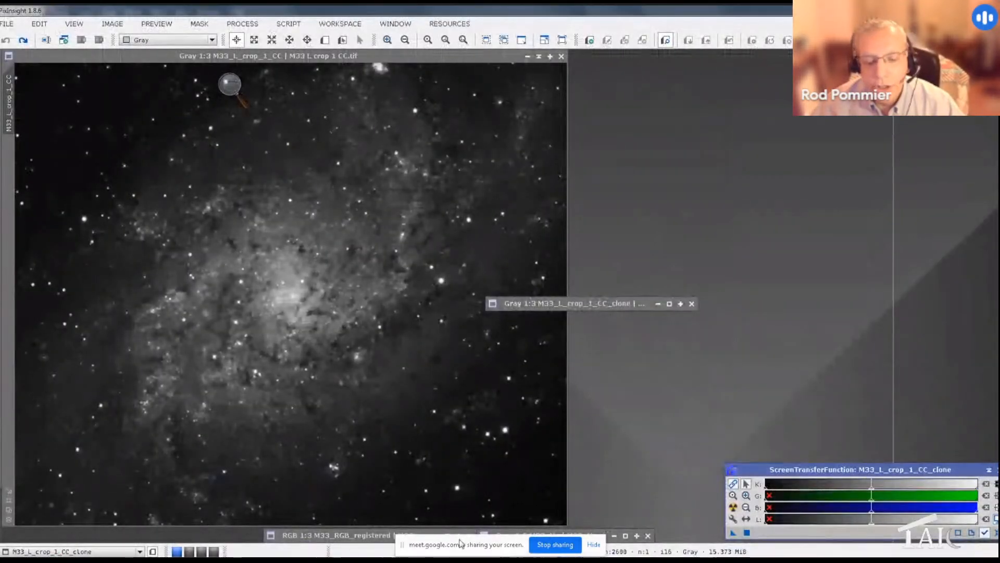
pyautogui.moveTo(459, 545); pyautogui.dragTo(436, 562)
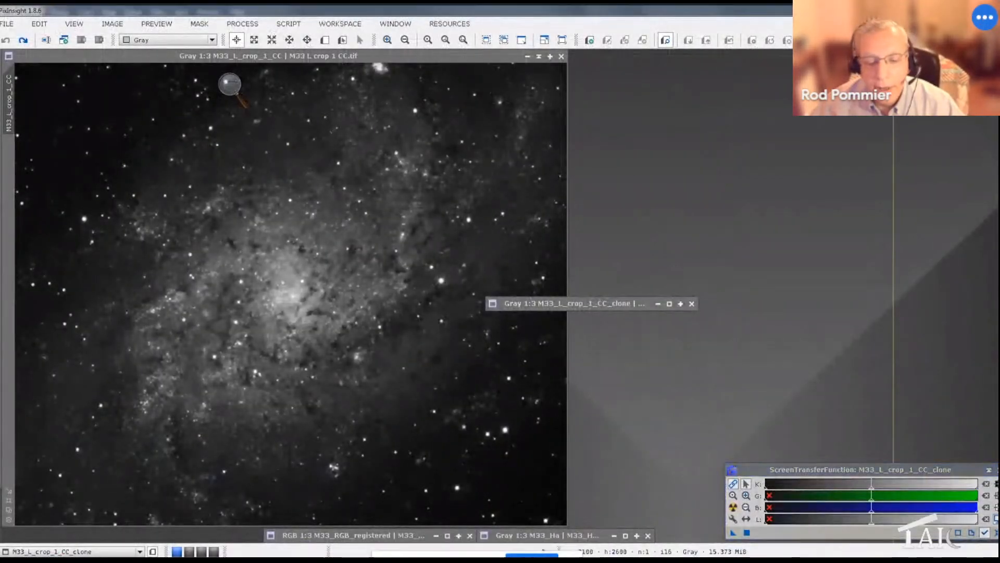
pyautogui.click(449, 537)
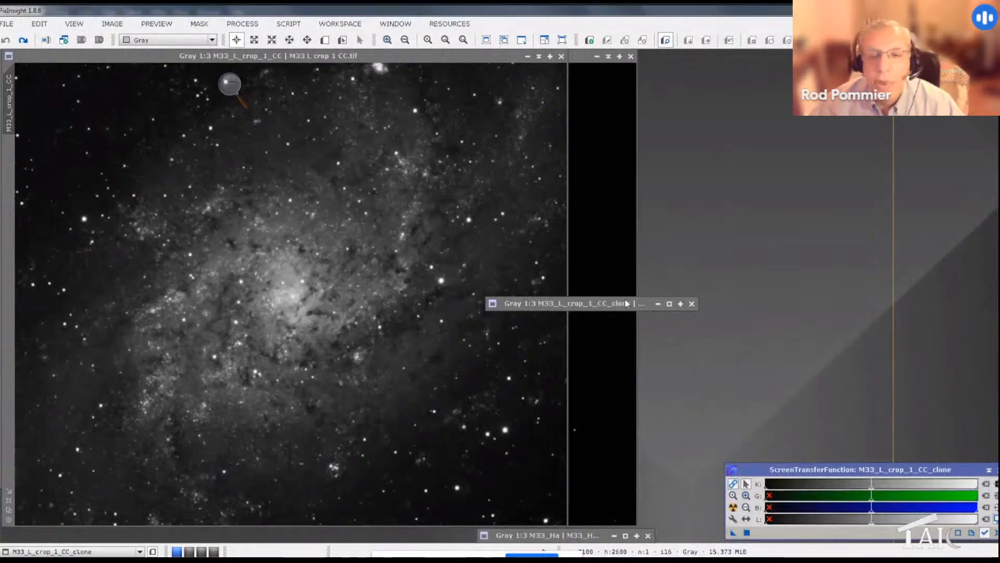
pyautogui.click(585, 58)
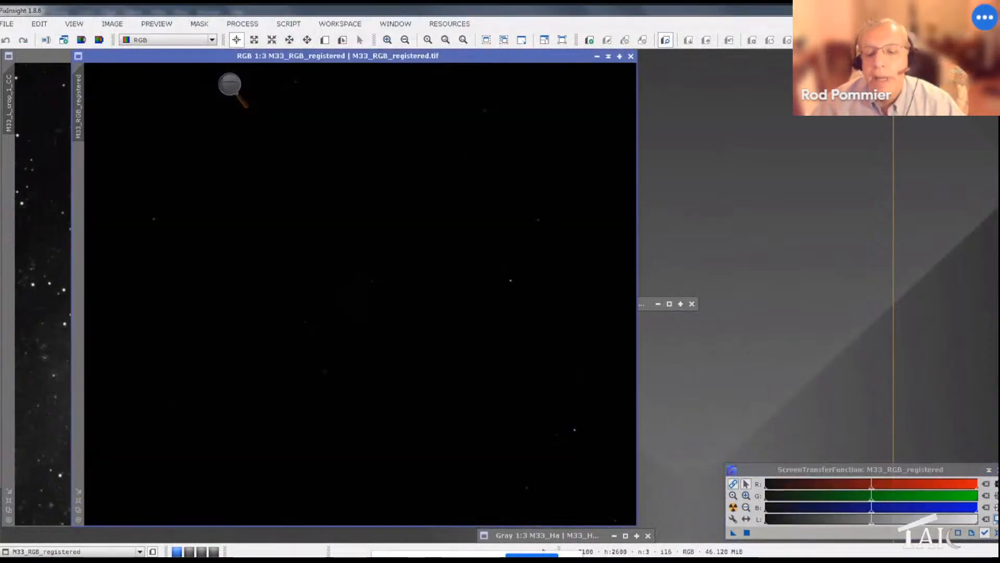
pyautogui.click(733, 507)
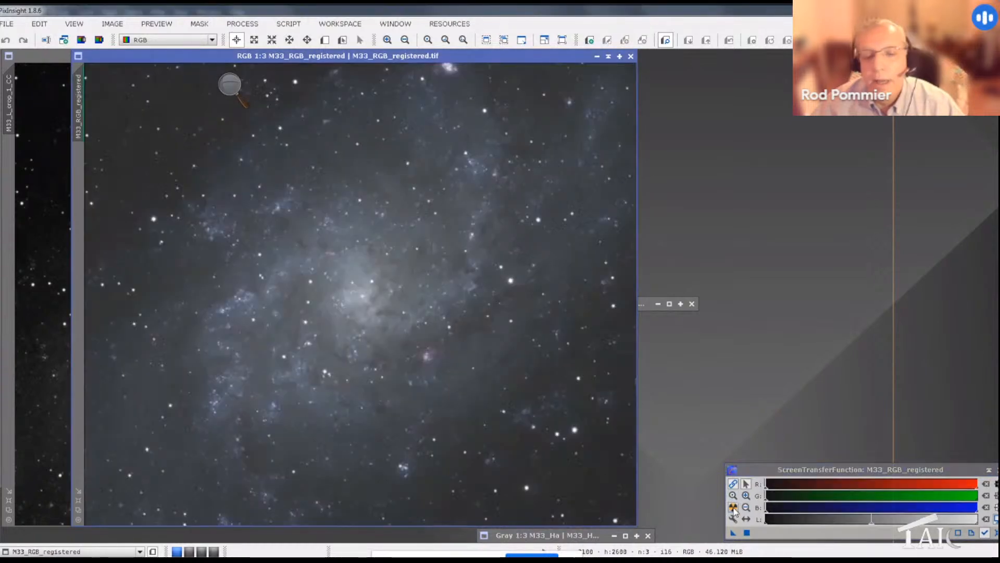
# Look through the available ColorCalibration processes without starting one and minimize the M33_RGB_registered image.
pyautogui.moveTo(445, 10)
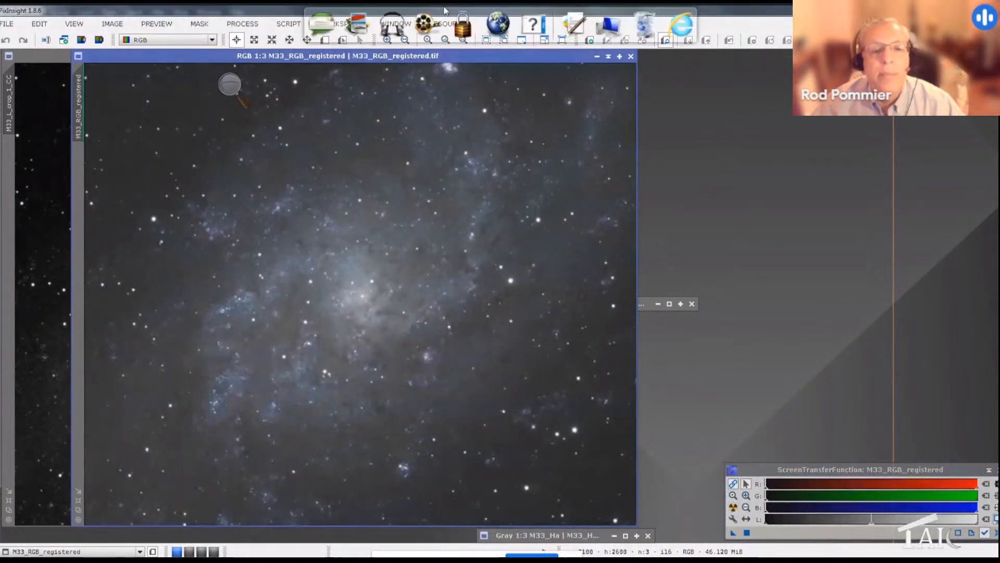
pyautogui.click(243, 23)
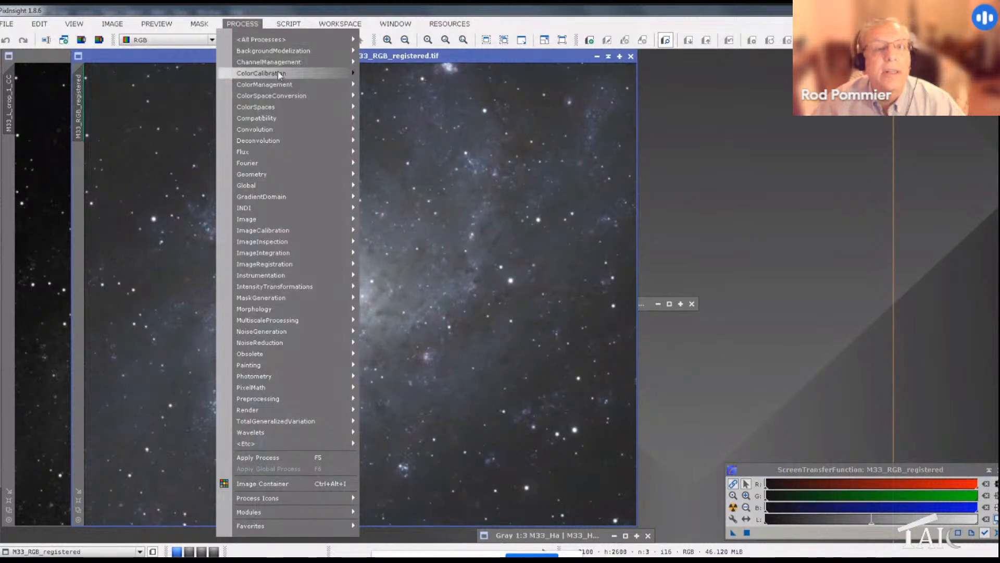
pyautogui.moveTo(279, 75)
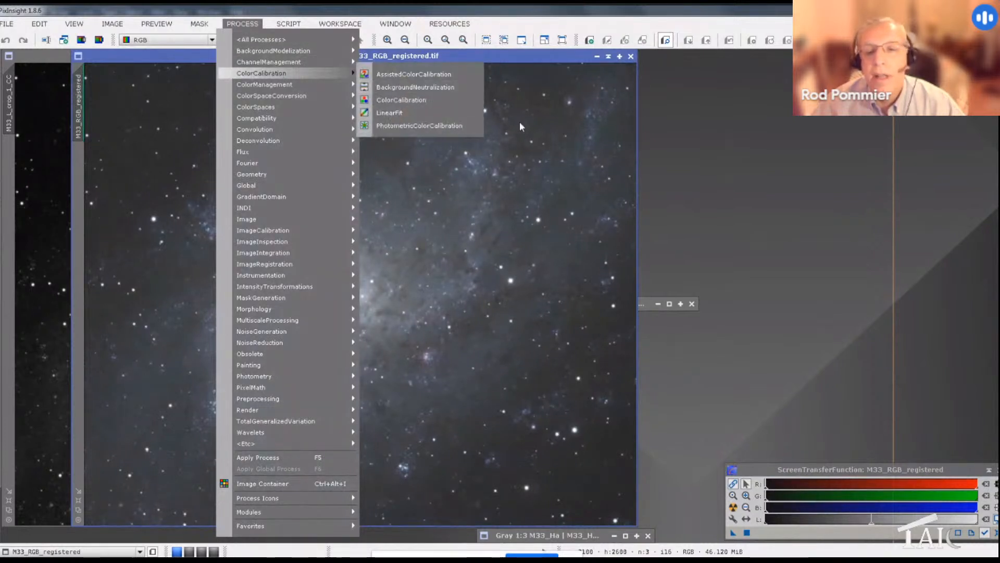
pyautogui.click(734, 127)
pyautogui.click(597, 57)
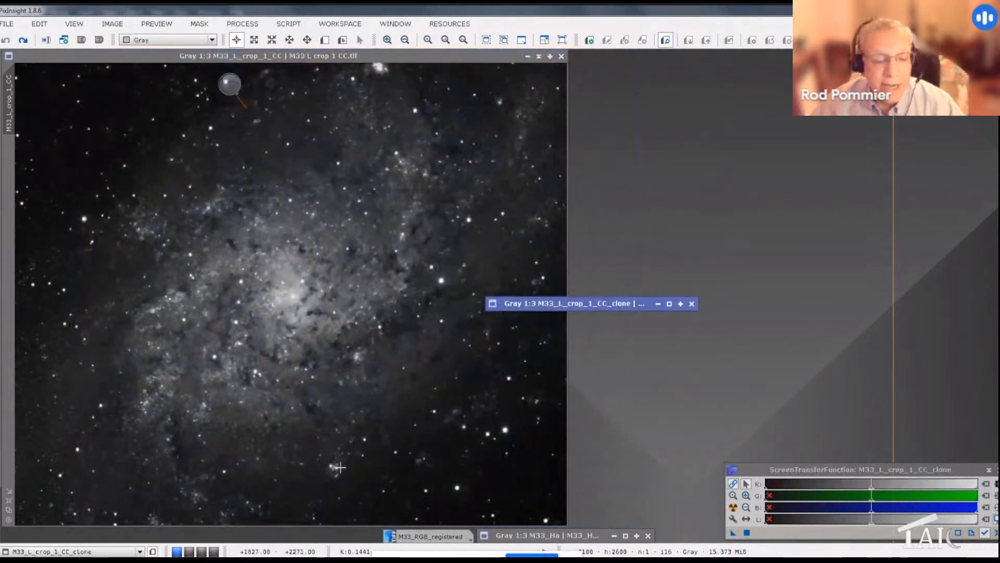
# Switch back to Photoshop and select the RGB layer in M33_HaLRGBStack.psd.
pyautogui.hotkey('alt', 'Tab')
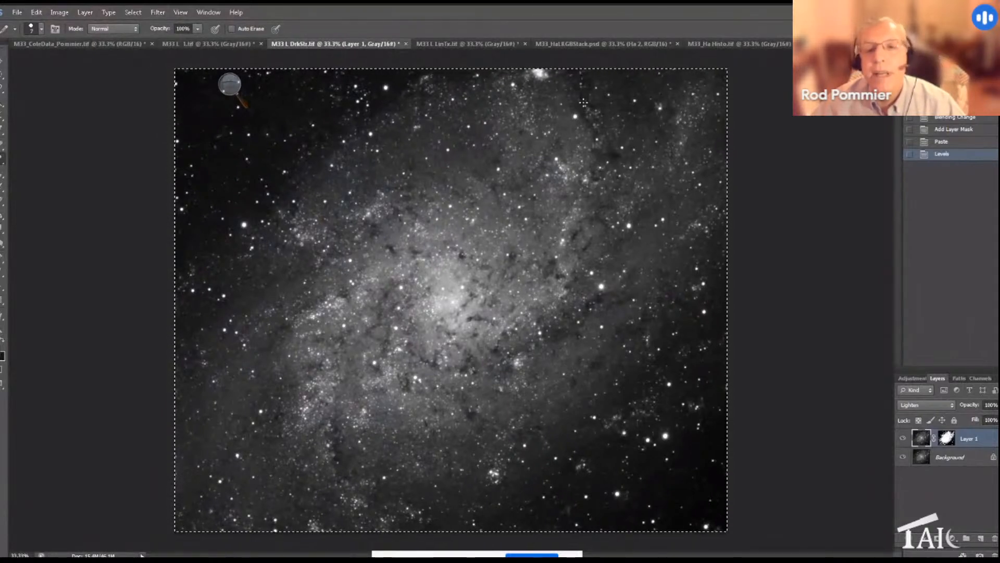
pyautogui.click(587, 44)
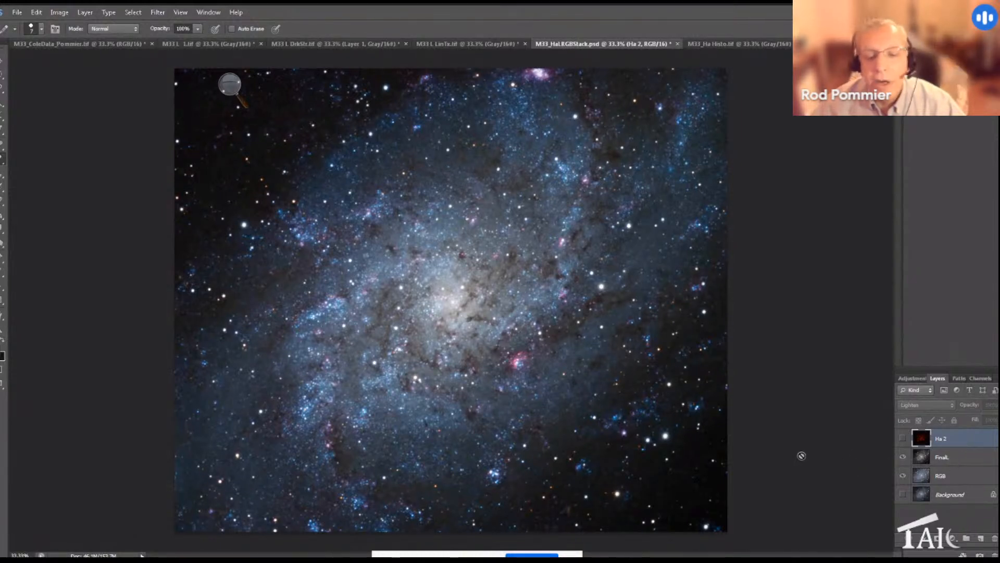
pyautogui.click(954, 477)
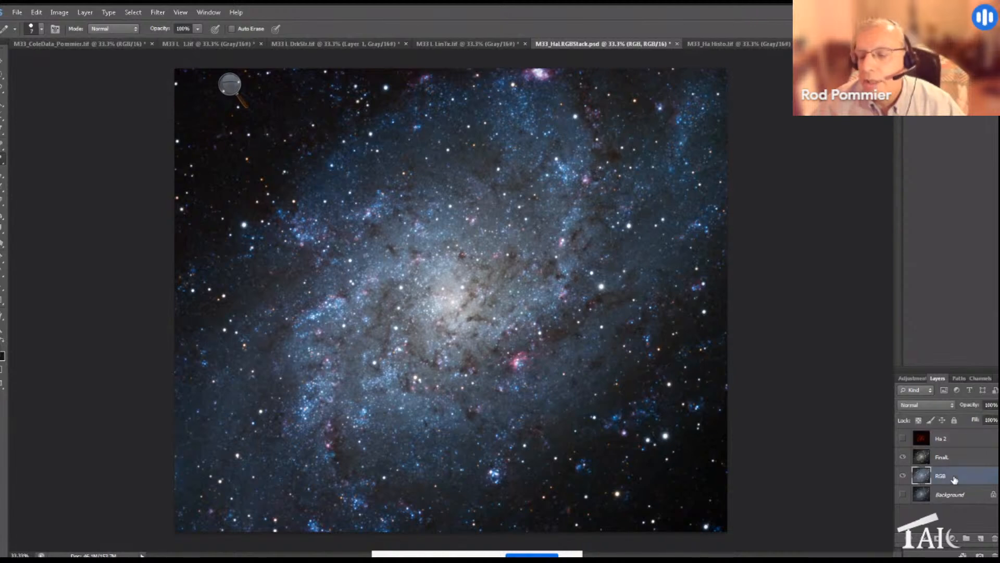
# Convert the document's colour mode to Lab Color without merging its layers.
pyautogui.click(61, 12)
pyautogui.moveTo(65, 25)
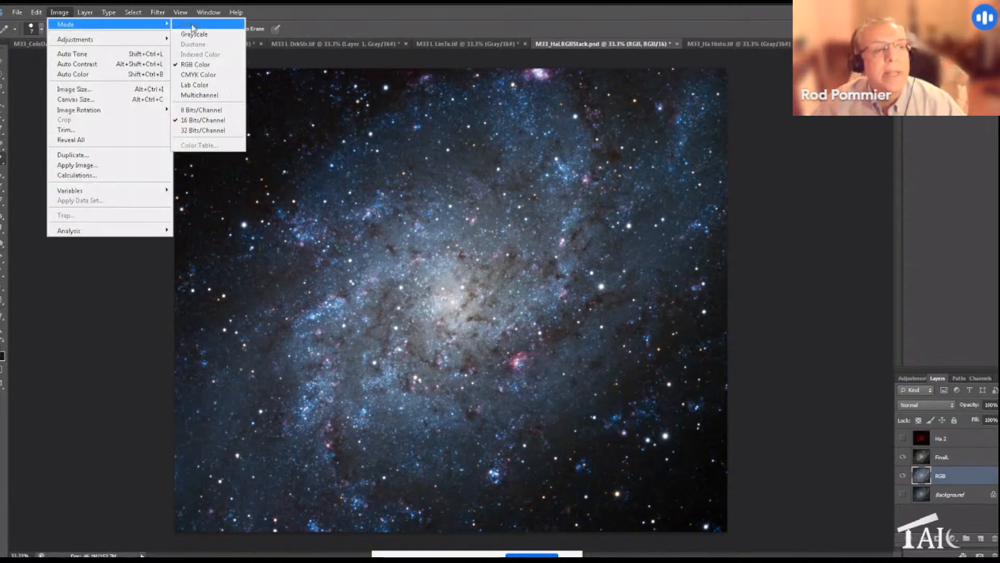
pyautogui.click(204, 86)
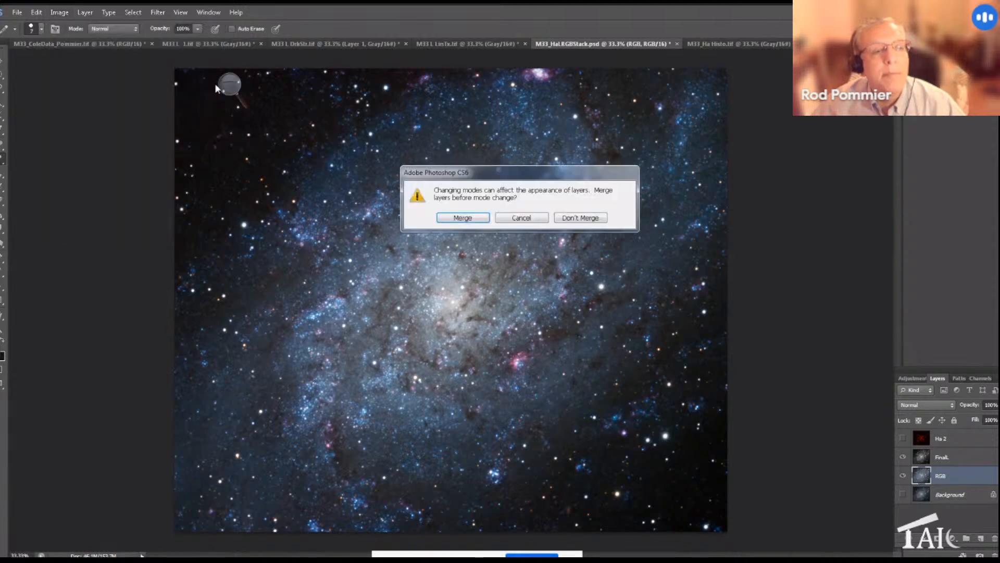
pyautogui.click(602, 221)
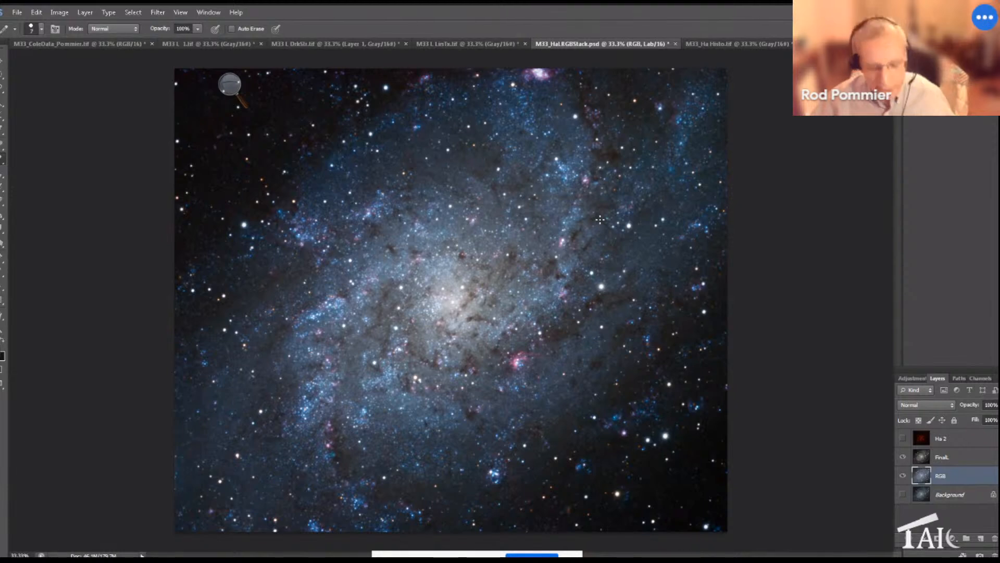
# With Curves on the RGB layer, shape the a channel into an S-curve anchored at 0/0, with input 63 to output 92 and -66 to -99.
pyautogui.hotkey('ctrl', 'm')
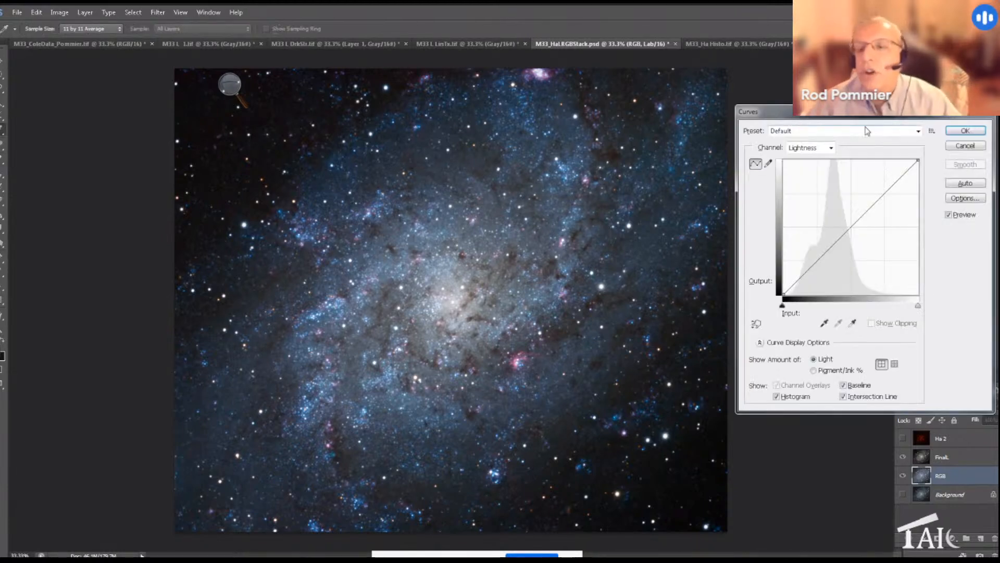
pyautogui.click(831, 148)
pyautogui.click(825, 170)
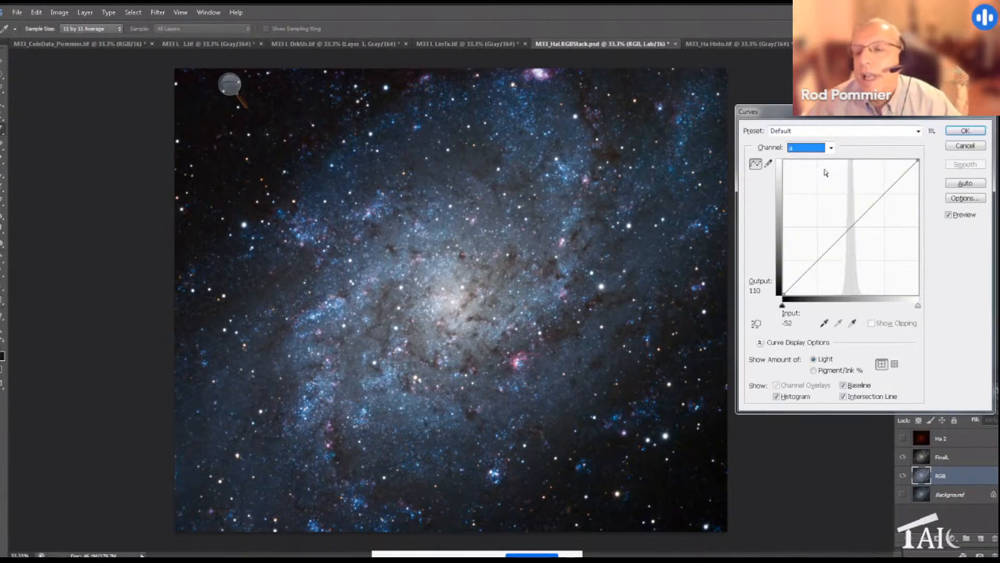
pyautogui.click(850, 226)
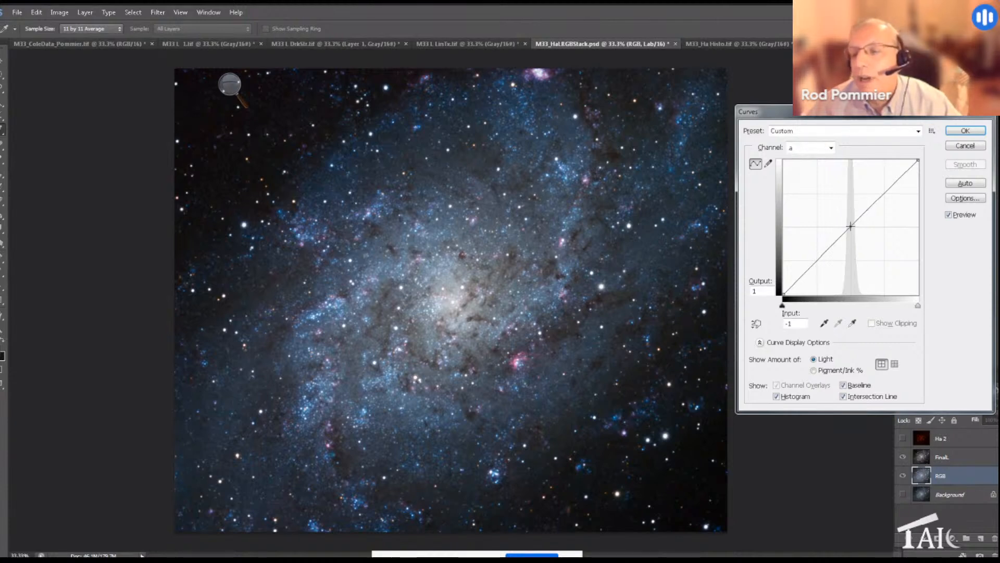
pyautogui.click(757, 292)
pyautogui.moveTo(757, 292); pyautogui.dragTo(752, 296)
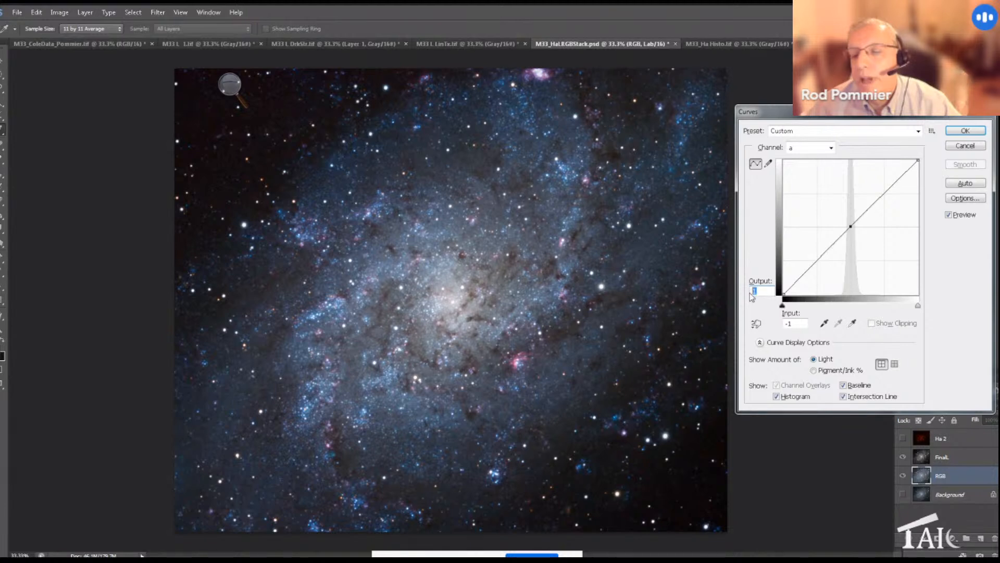
pyautogui.write('0')
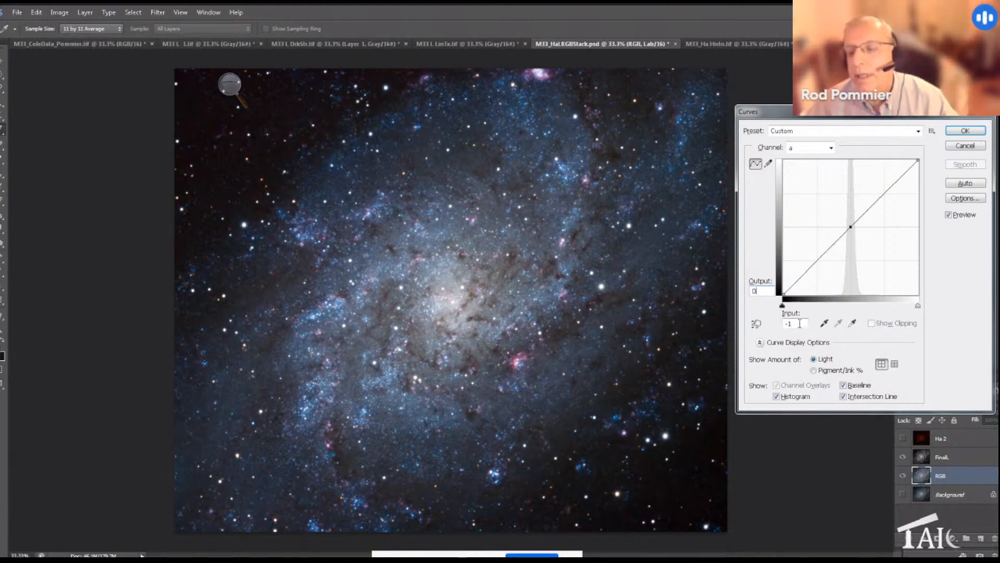
pyautogui.moveTo(800, 324); pyautogui.dragTo(779, 320)
pyautogui.write('0')
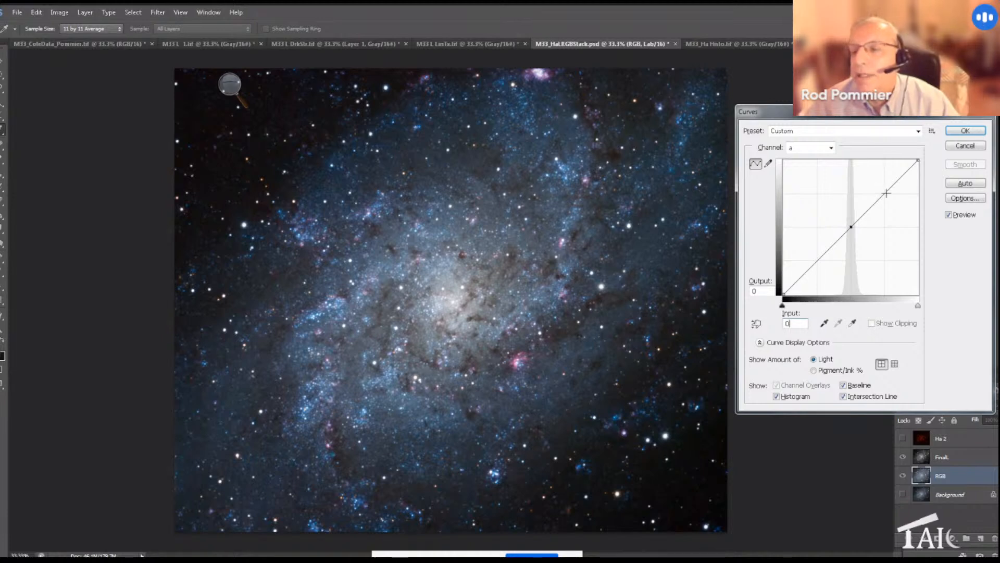
pyautogui.moveTo(885, 195); pyautogui.dragTo(884, 178)
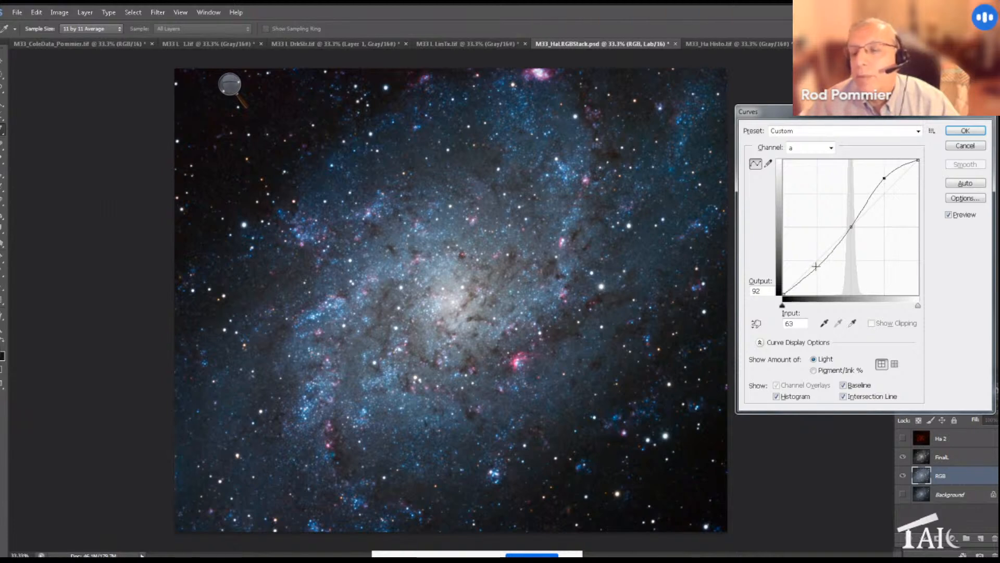
pyautogui.moveTo(816, 266); pyautogui.dragTo(817, 279)
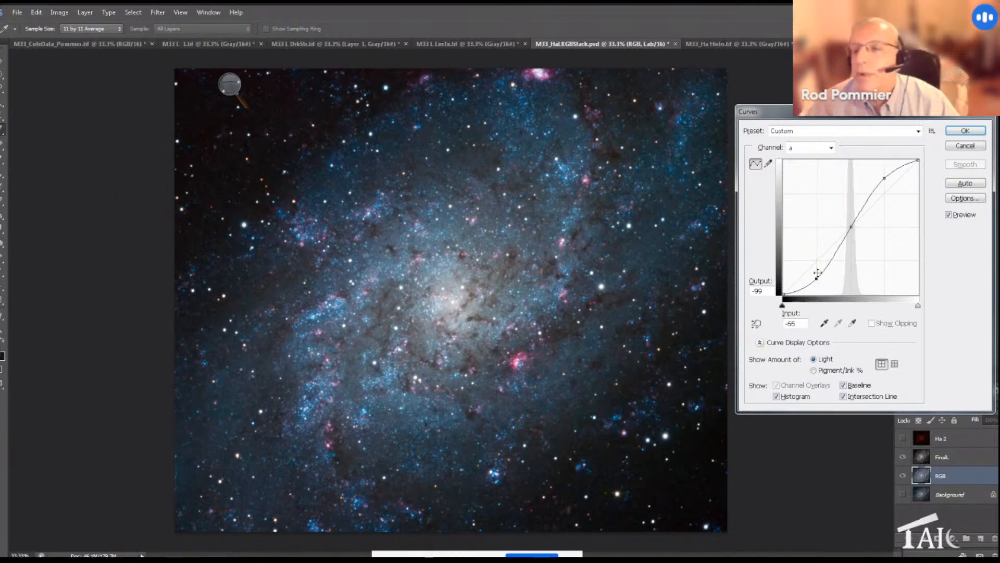
# Shape the b channel into a similar S-curve anchored at 0/0, raised at input 63 and lowered to output -96 at input -65, and apply Curves.
pyautogui.click(814, 149)
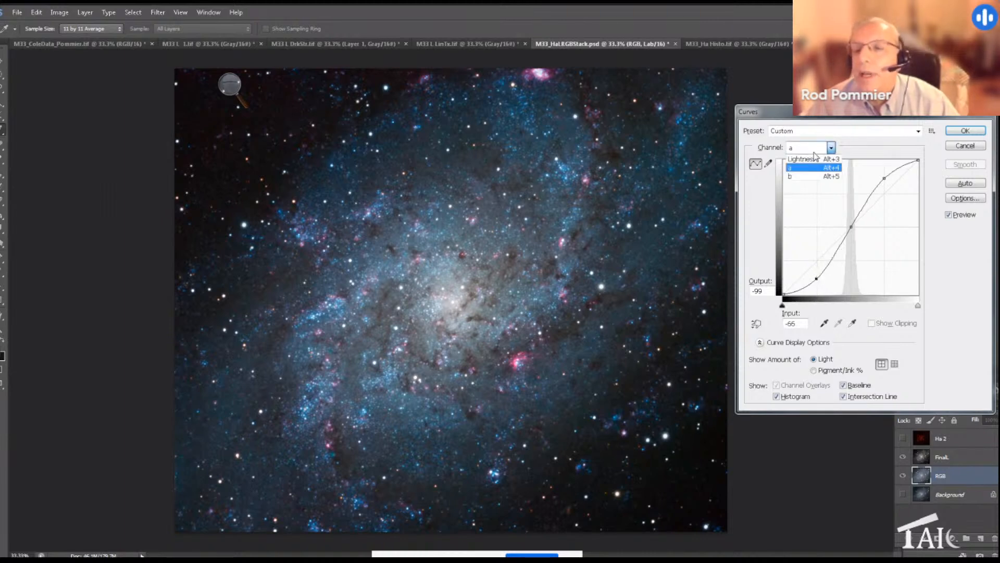
pyautogui.click(852, 227)
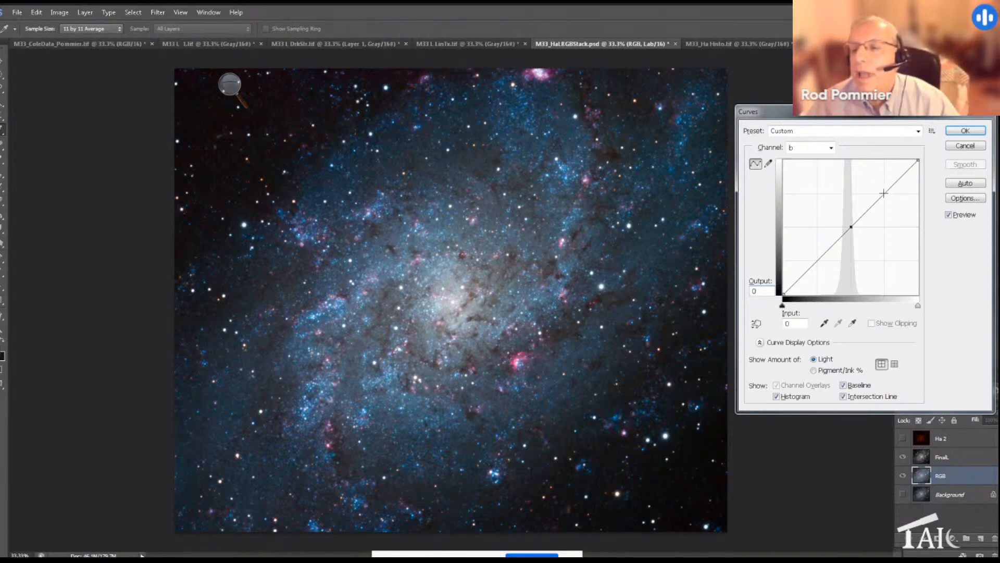
pyautogui.moveTo(884, 194); pyautogui.dragTo(885, 177)
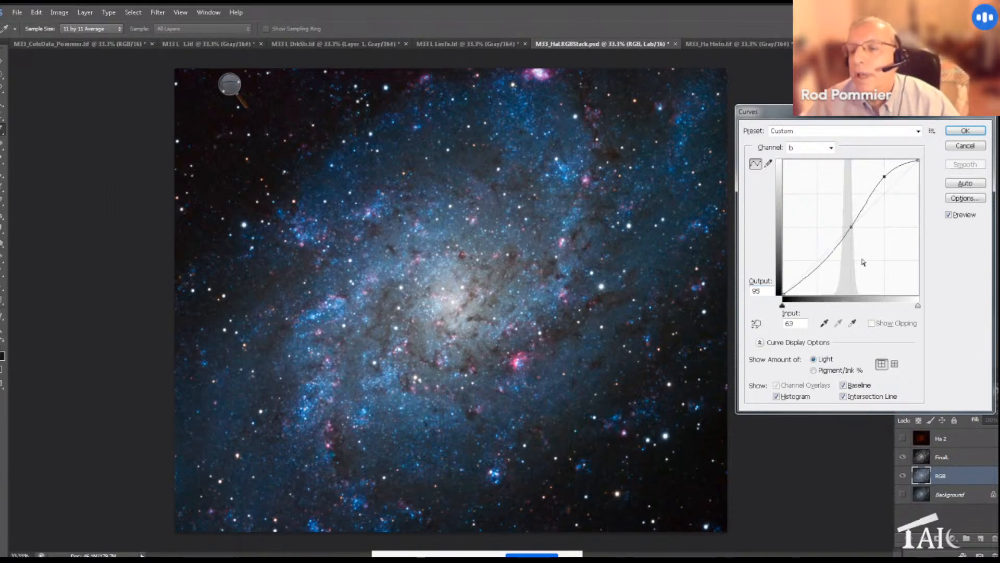
pyautogui.moveTo(817, 269); pyautogui.dragTo(817, 277)
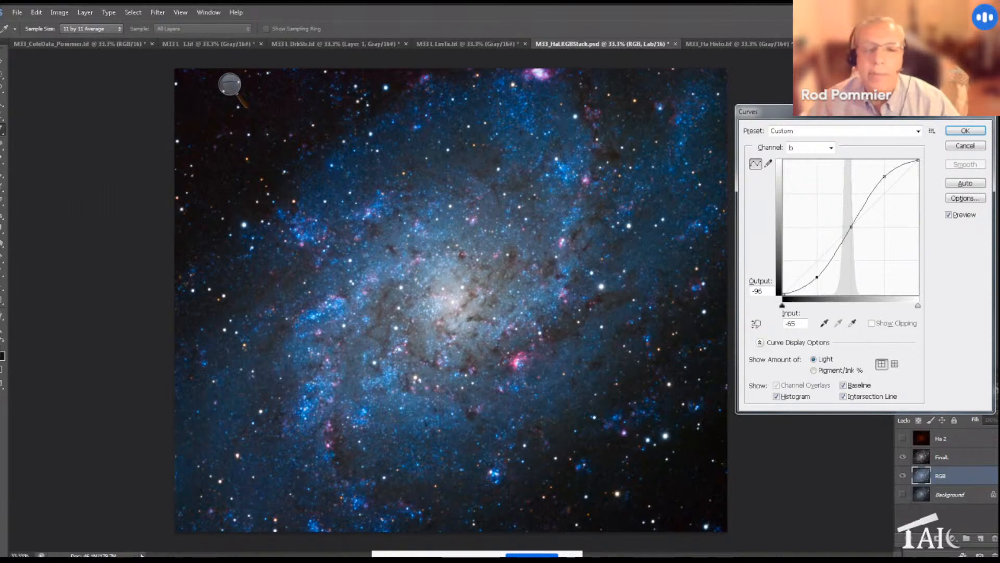
pyautogui.click(976, 137)
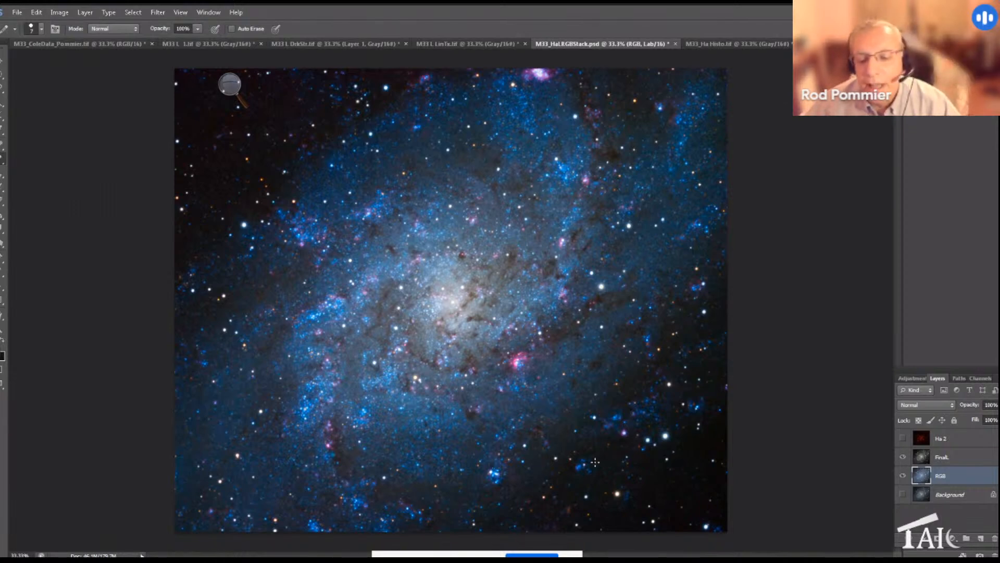
# Add a layer mask to the RGB layer and paste the copied luminance image into it.
pyautogui.click(936, 539)
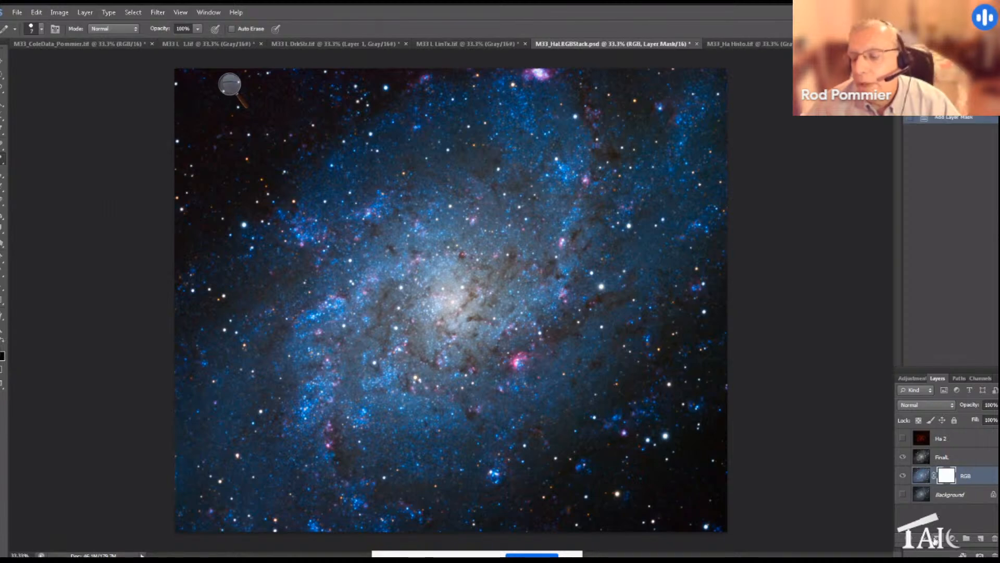
pyautogui.keyDown('alt'); pyautogui.click(946, 480); pyautogui.keyUp('alt')
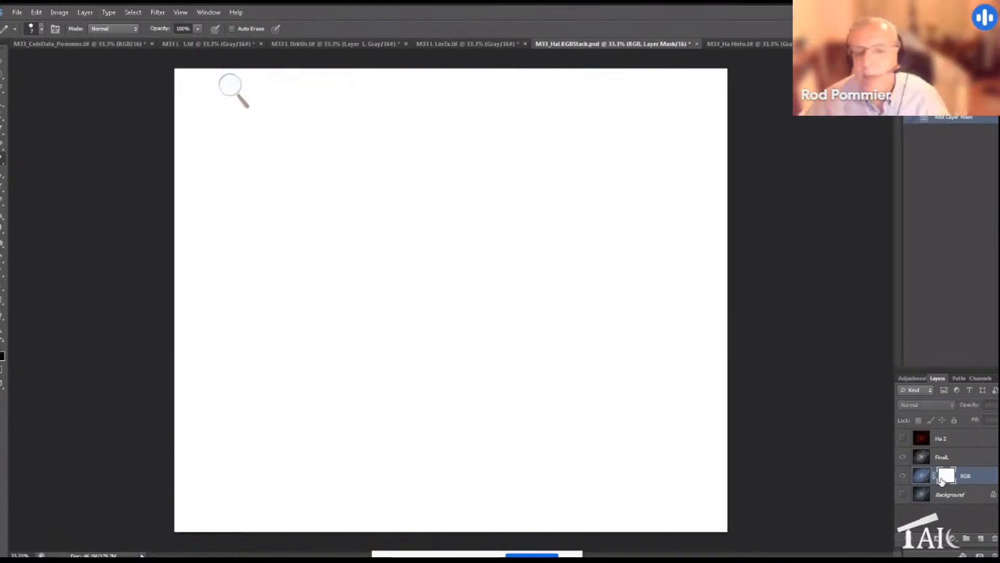
pyautogui.hotkey('ctrl', 'v')
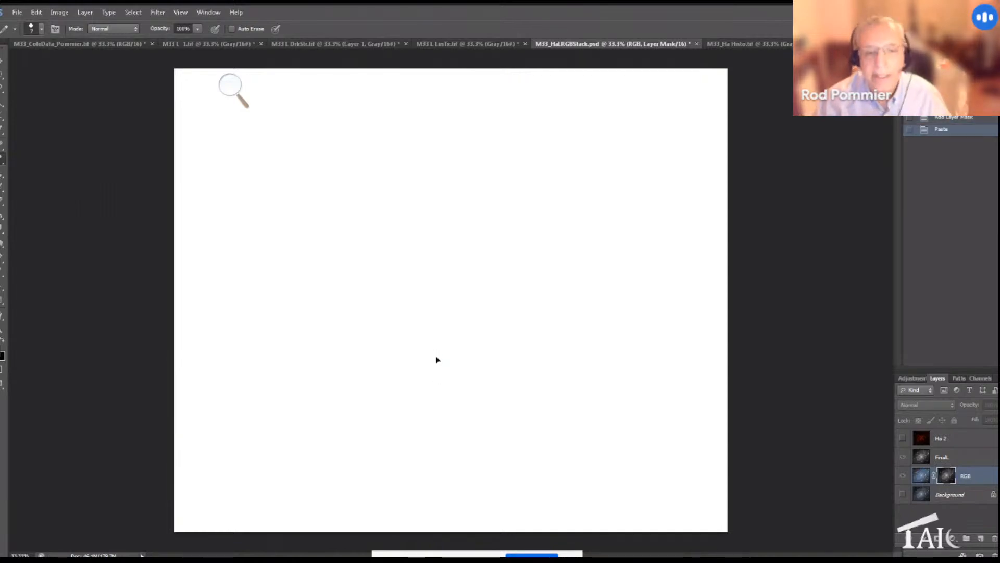
# Apply Levels to the RGB layer's mask with the input black point at 20 and white point at 62.
pyautogui.hotkey('ctrl', 'l')
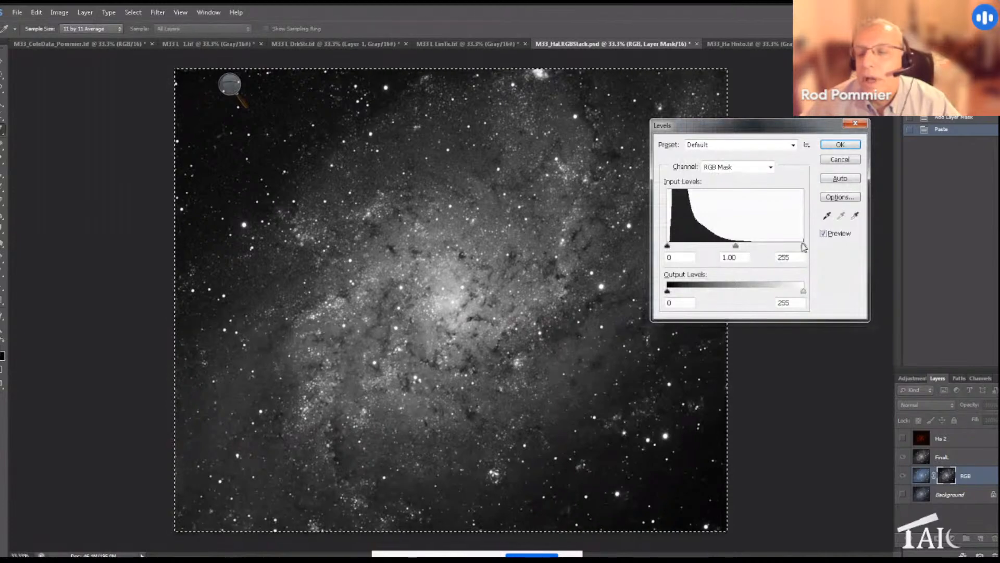
pyautogui.moveTo(804, 246); pyautogui.dragTo(678, 246)
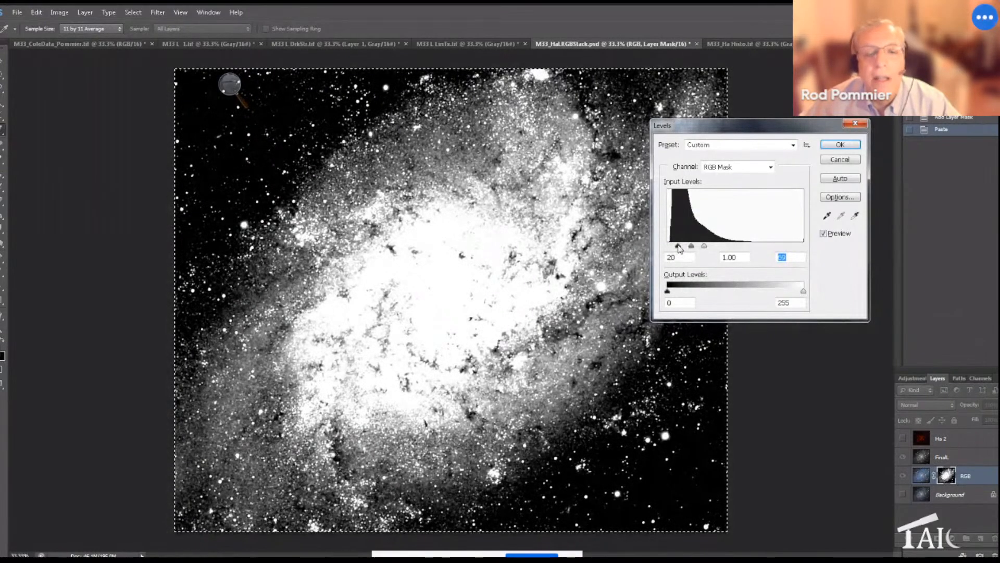
pyautogui.click(679, 246)
pyautogui.moveTo(703, 246); pyautogui.dragTo(701, 246)
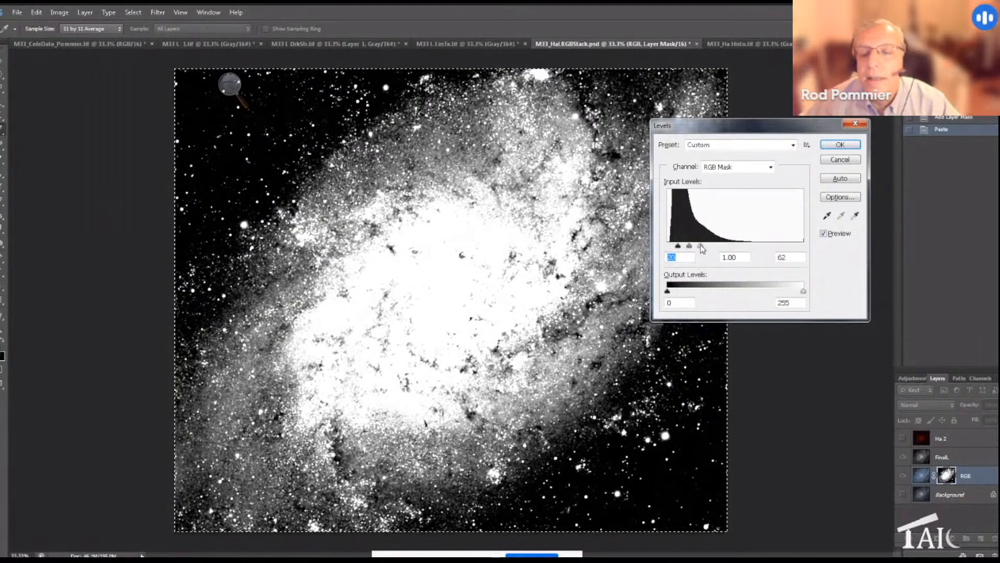
pyautogui.click(855, 143)
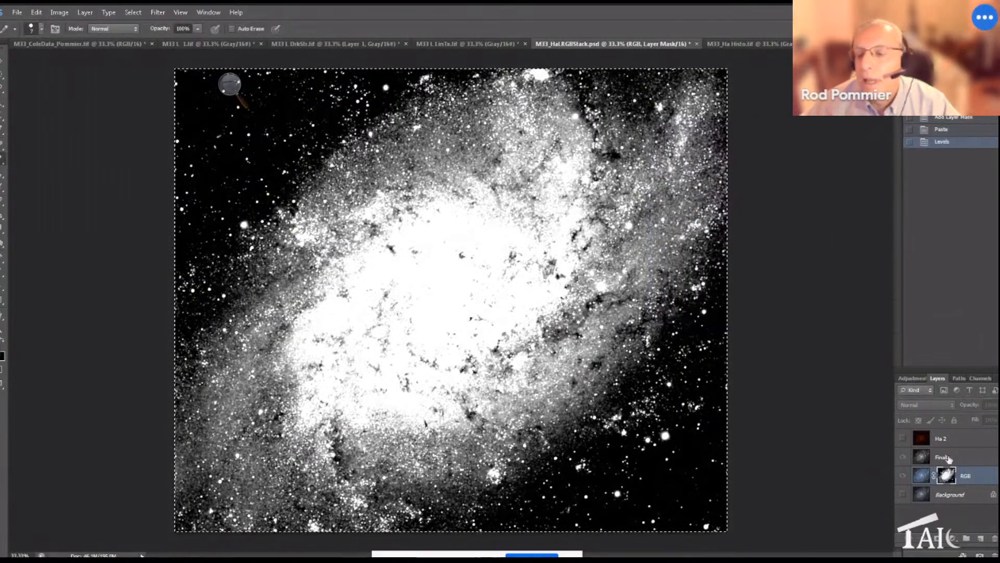
# Leave the mask view by selecting the FinalL layer, and convert the document to RGB Color without merging its layers.
pyautogui.click(921, 458)
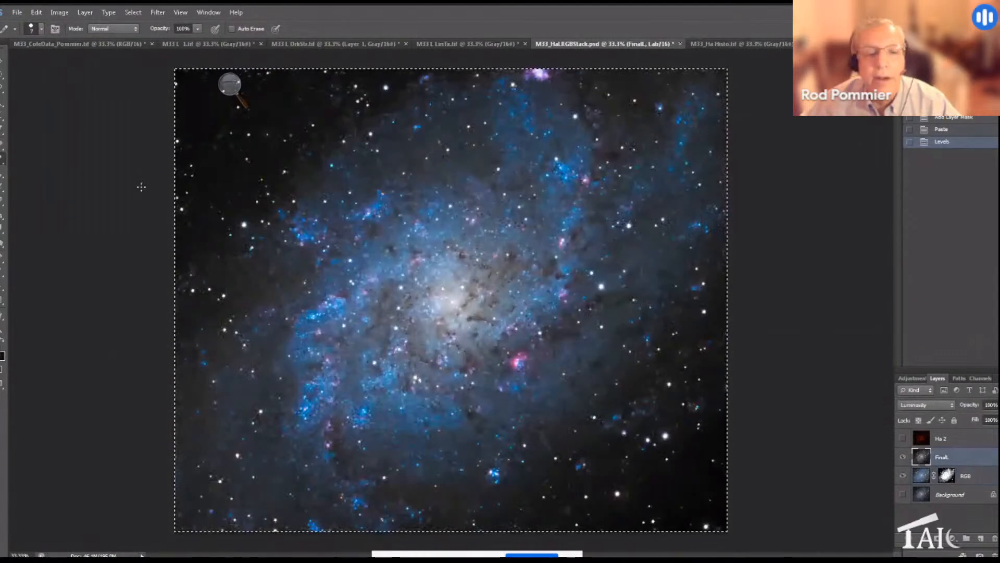
pyautogui.click(56, 16)
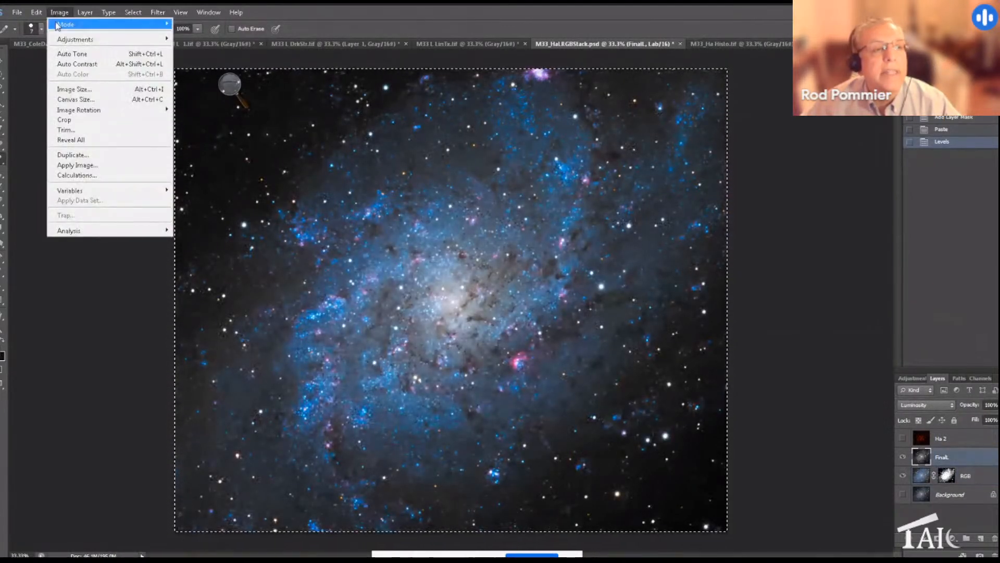
pyautogui.moveTo(63, 28)
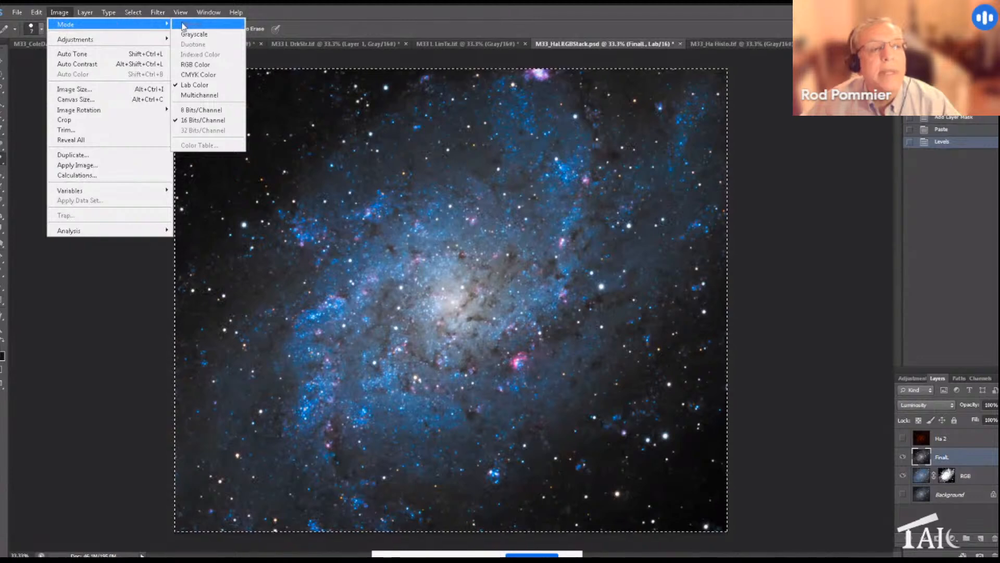
pyautogui.click(195, 64)
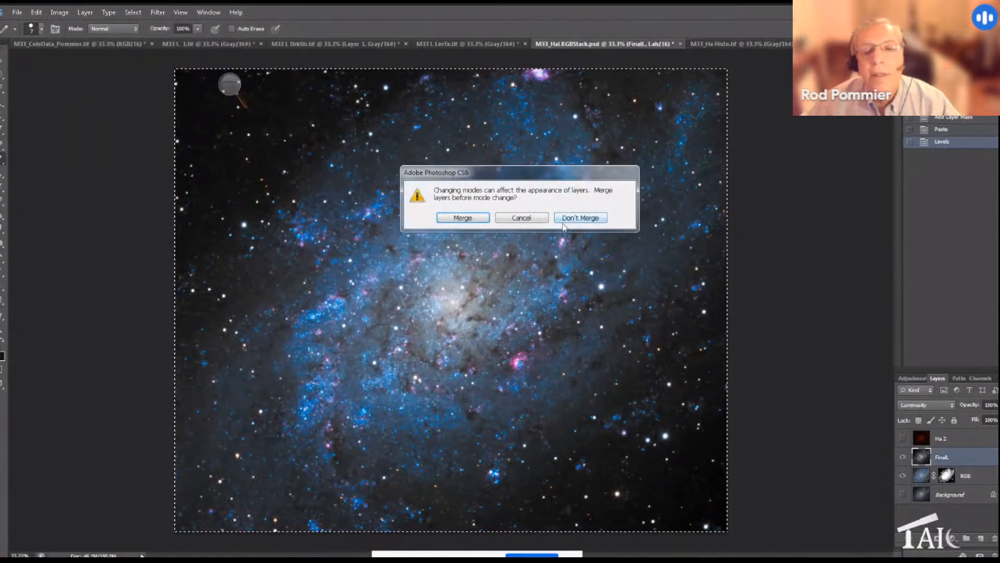
pyautogui.click(580, 218)
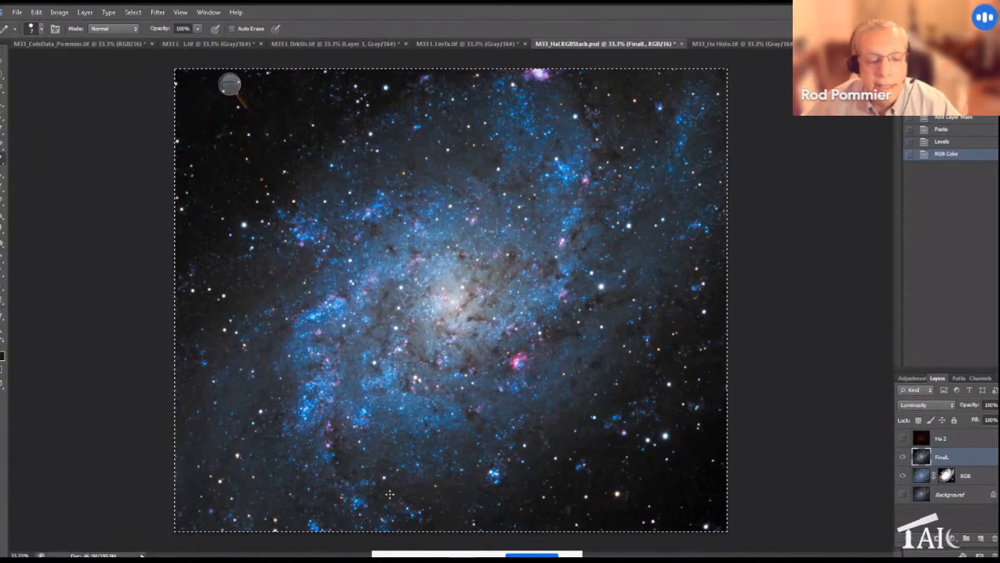
# Switch to PixInsight, restore the minimised M33_Ha image and auto-stretch its display to inspect it.
pyautogui.click(569, 560)
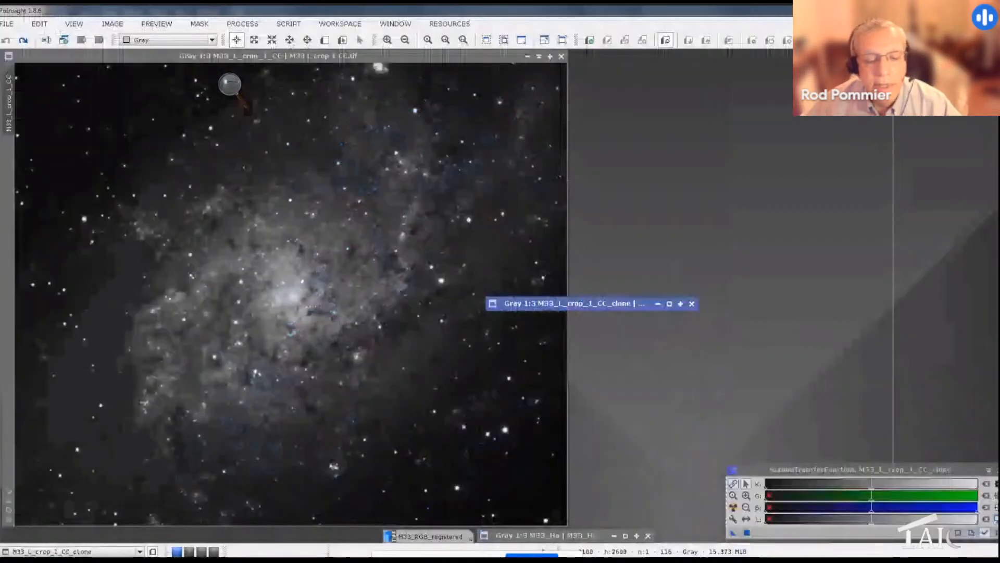
pyautogui.click(567, 539)
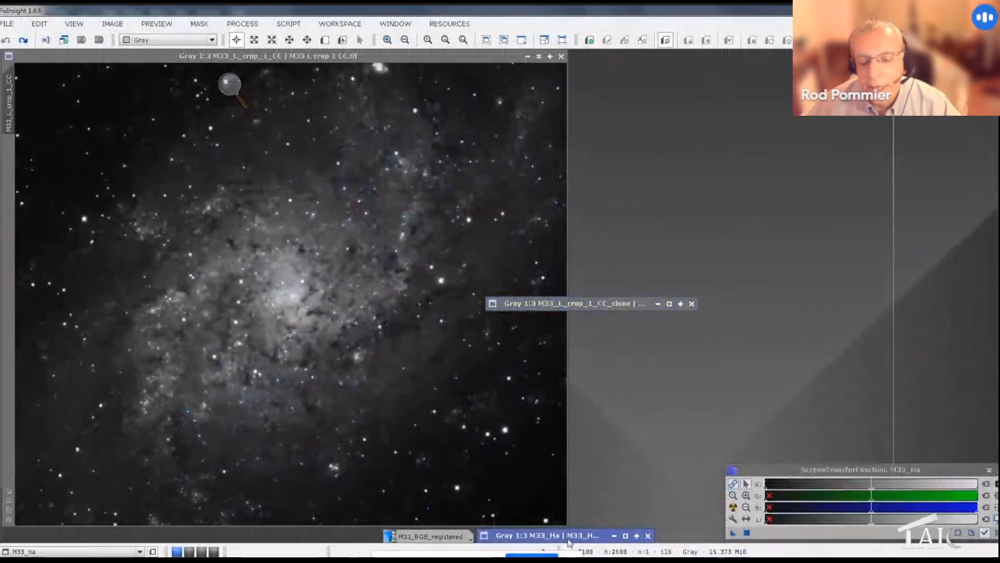
pyautogui.click(617, 538)
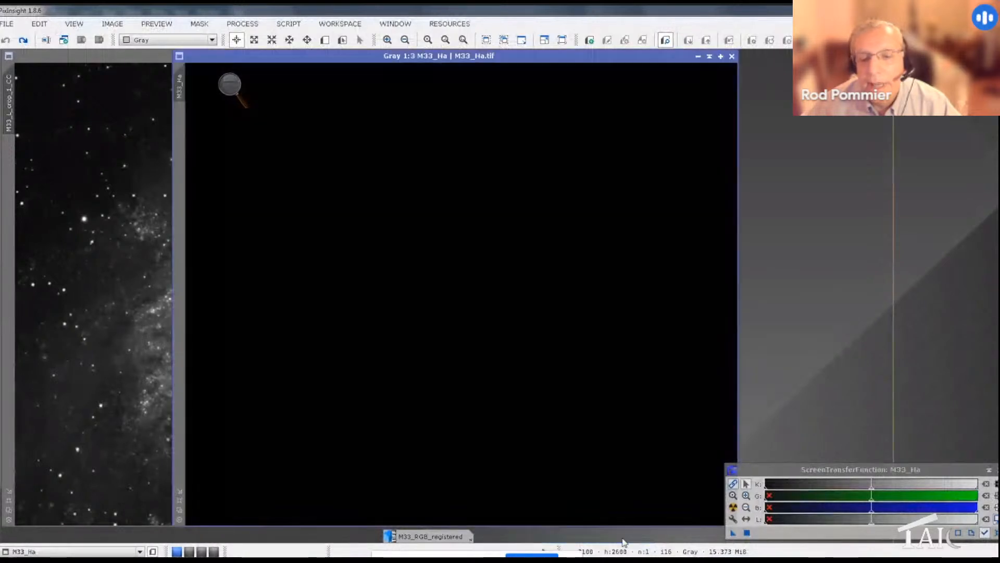
pyautogui.click(733, 510)
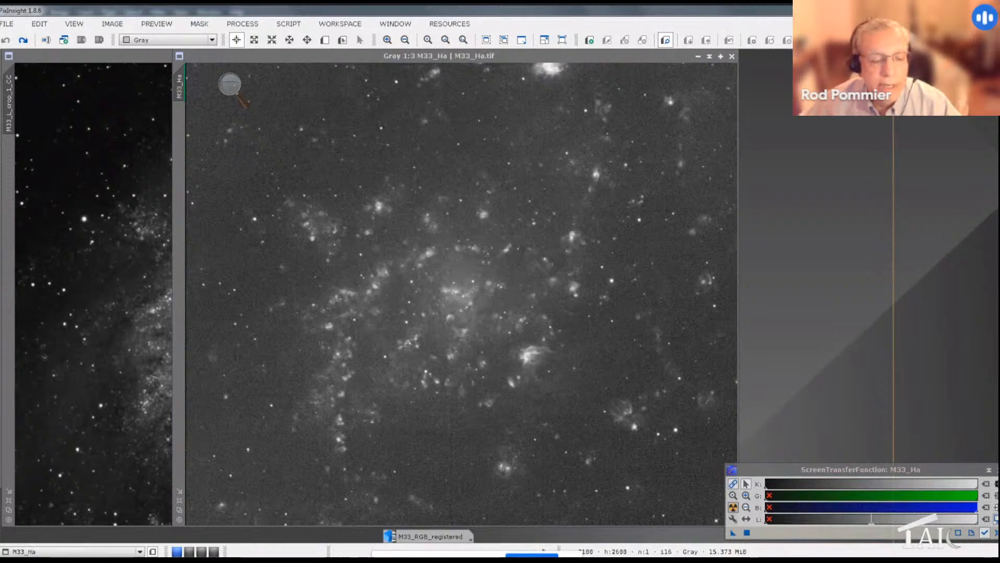
# Switch back to Photoshop, bring up M33_Ha Histo.tif and convert it from Grayscale to RGB Color.
pyautogui.click(250, 560)
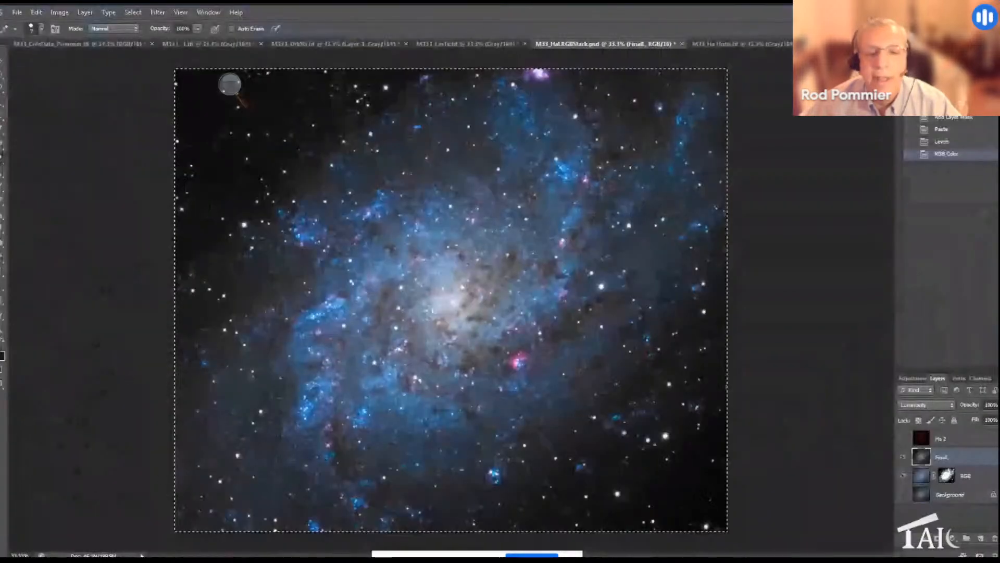
pyautogui.click(724, 44)
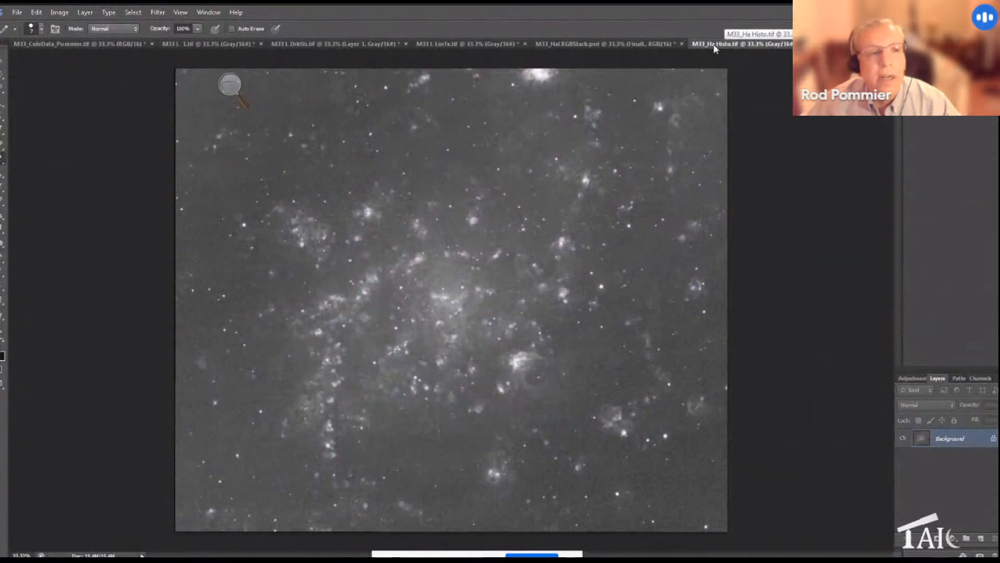
pyautogui.click(61, 13)
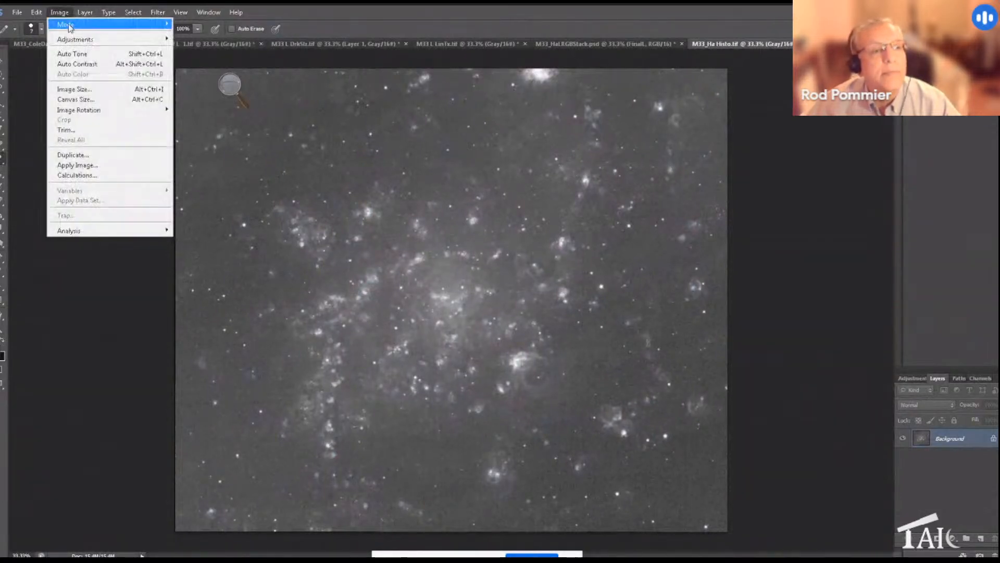
pyautogui.moveTo(68, 26)
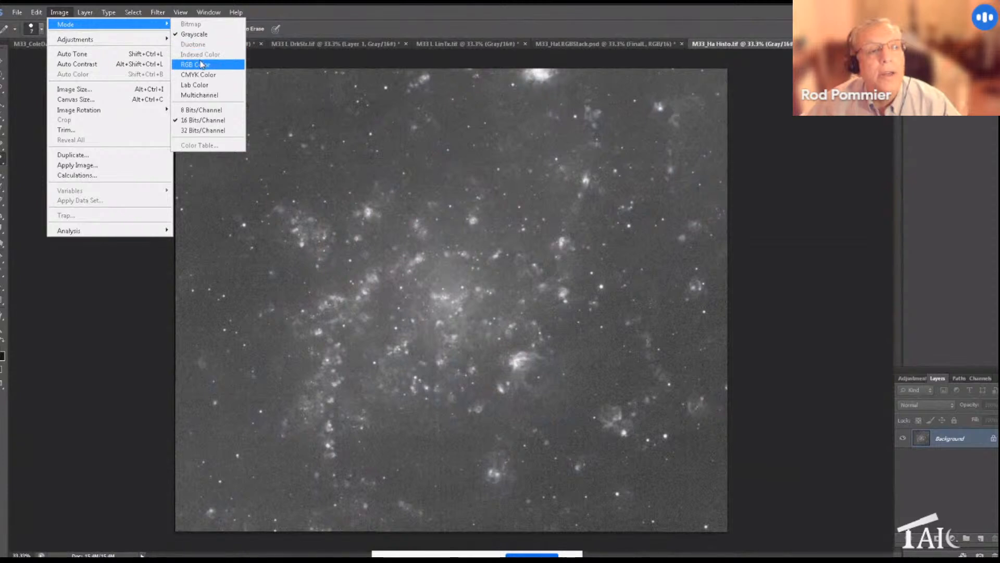
pyautogui.click(201, 64)
# Colorize the Ha image red with Hue/Saturation, setting saturation to 100 and lightness to -54.
pyautogui.click(60, 12)
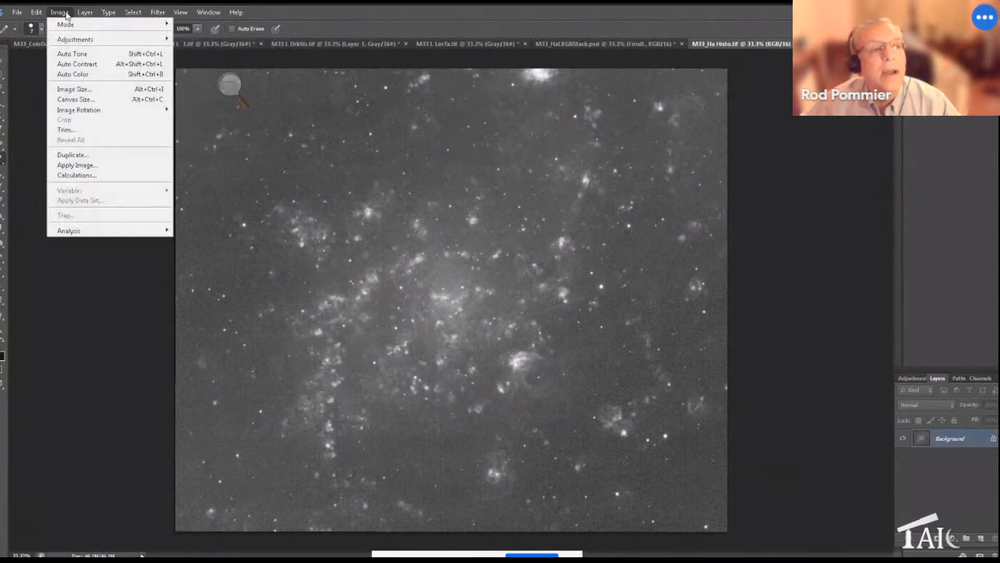
pyautogui.moveTo(76, 42)
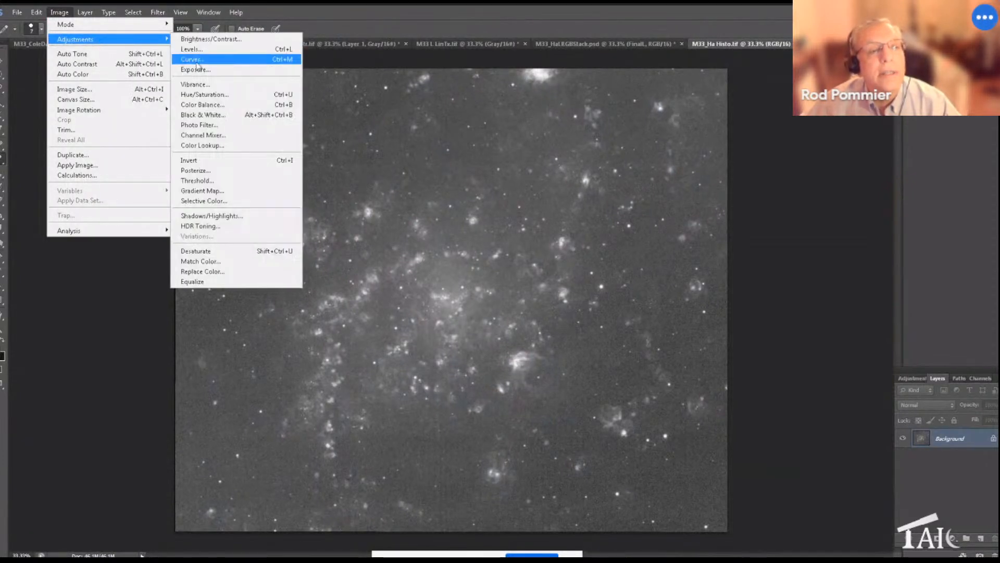
pyautogui.click(203, 94)
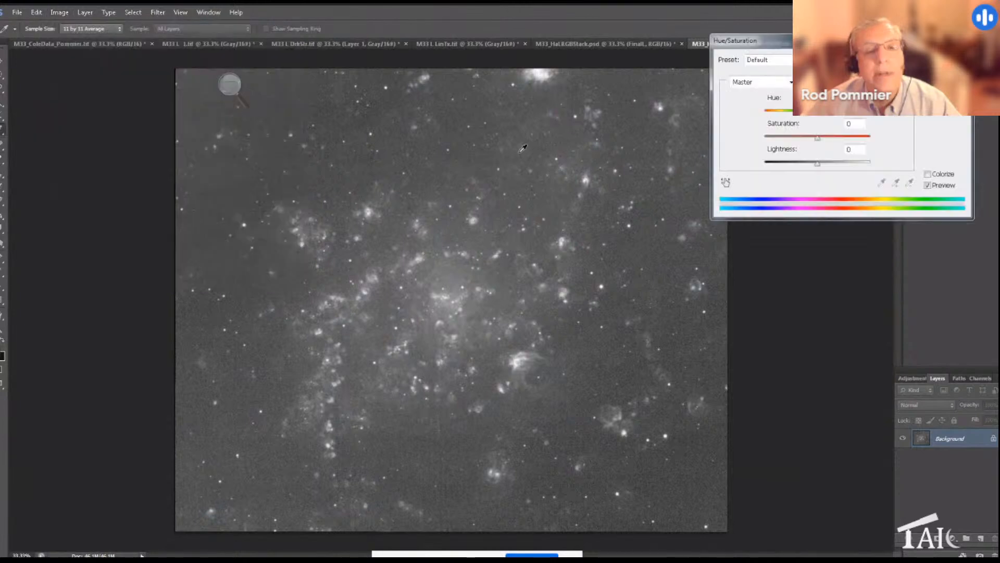
pyautogui.click(928, 175)
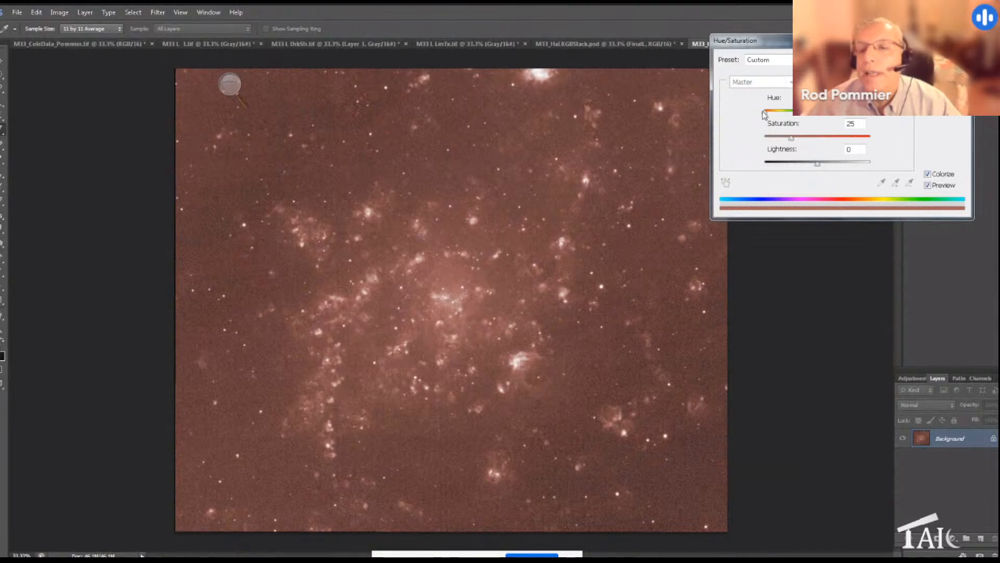
pyautogui.moveTo(764, 114); pyautogui.dragTo(905, 119)
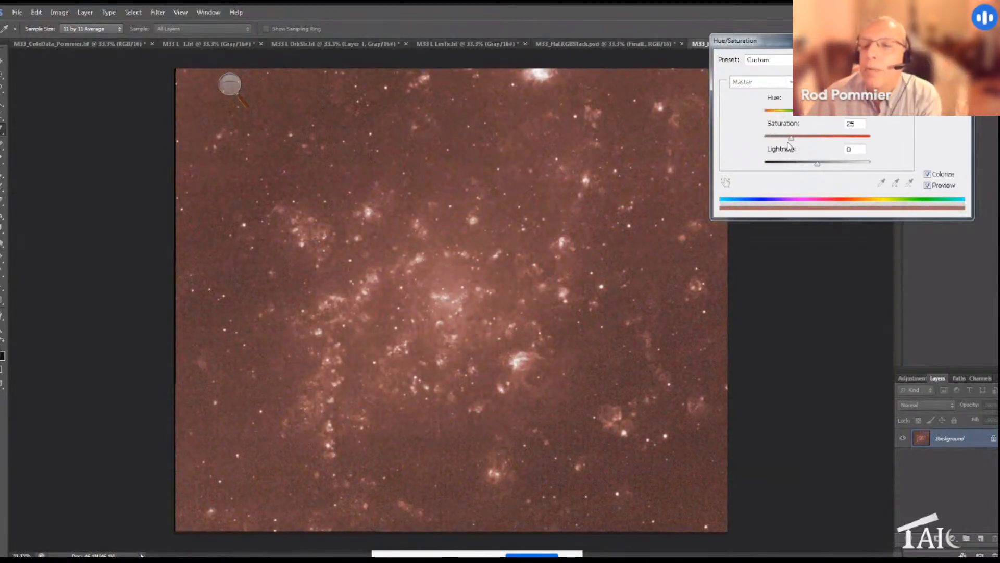
pyautogui.moveTo(805, 138); pyautogui.dragTo(874, 133)
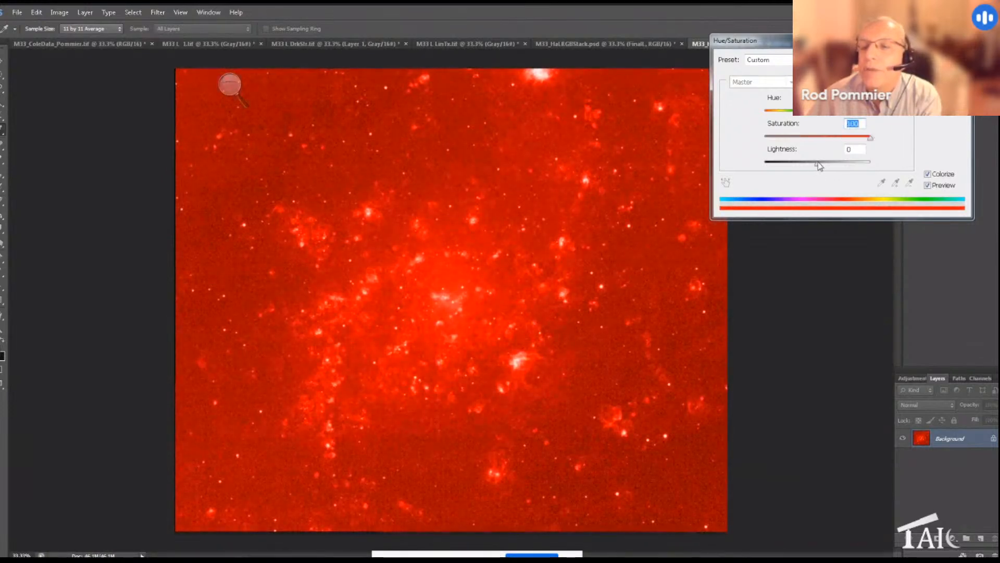
pyautogui.moveTo(818, 162); pyautogui.dragTo(796, 163)
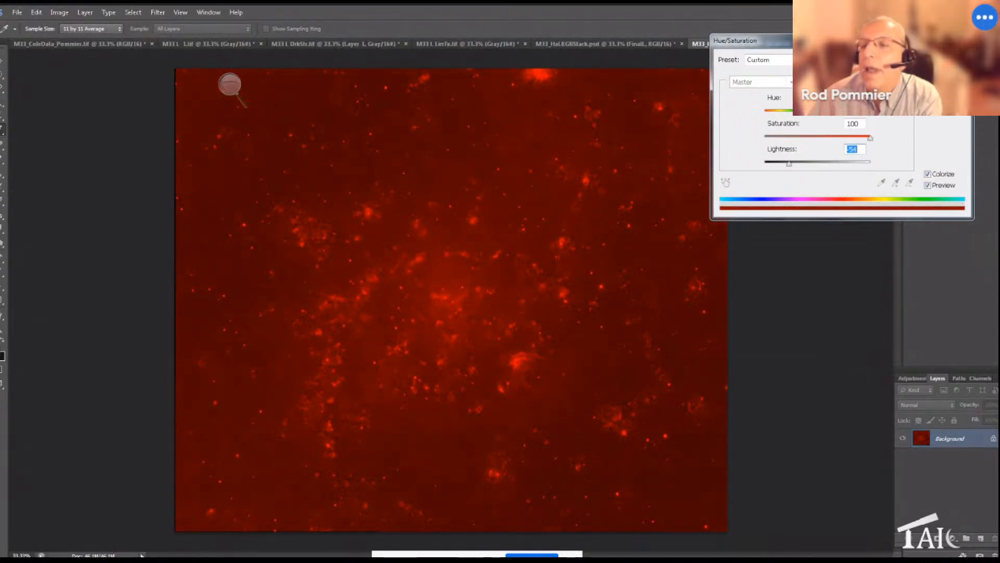
pyautogui.press('Return')
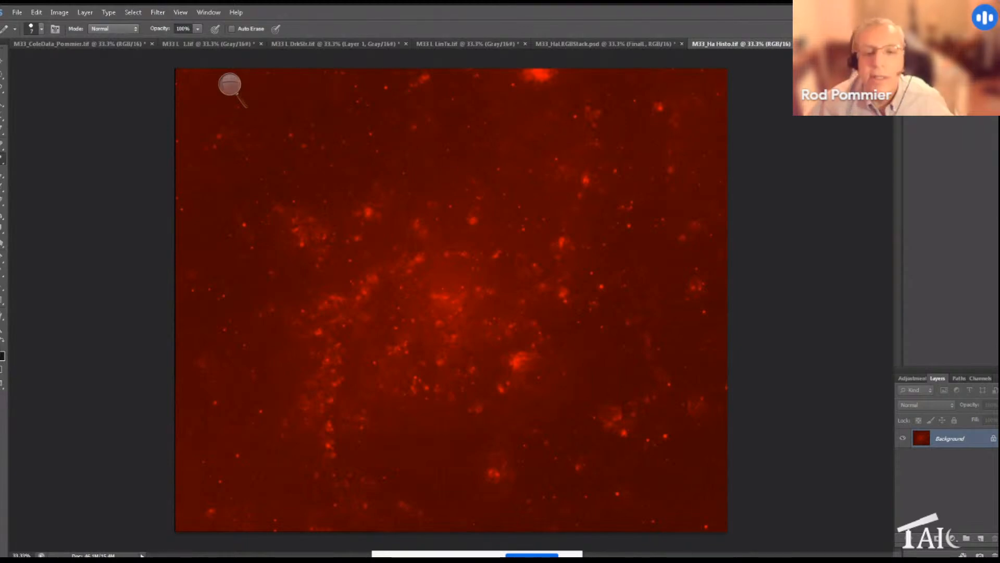
# Darken the red Ha image's background with Levels by raising the input black point to 62, and lower the white point slightly.
pyautogui.hotkey('ctrl', 'l')
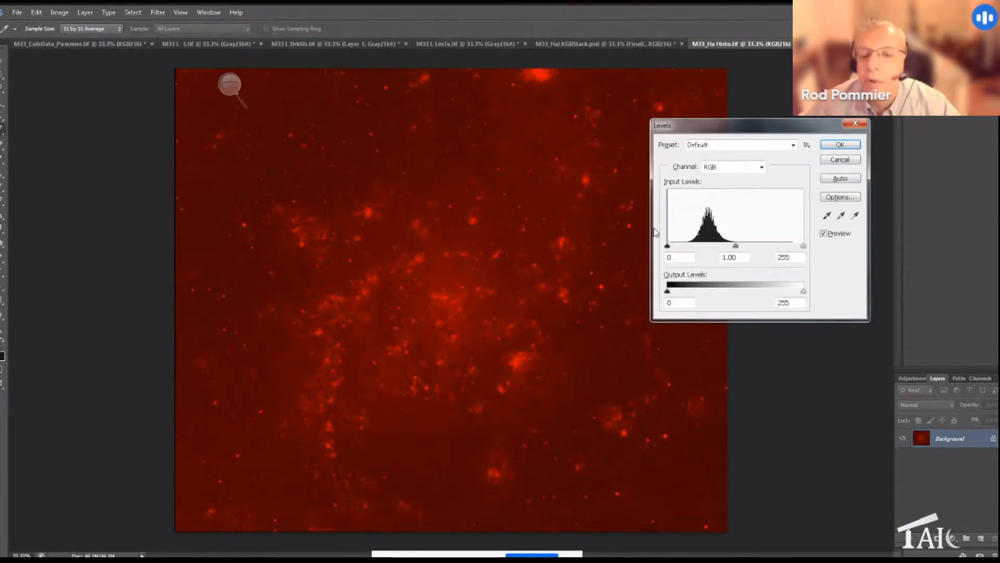
pyautogui.moveTo(668, 247); pyautogui.dragTo(701, 246)
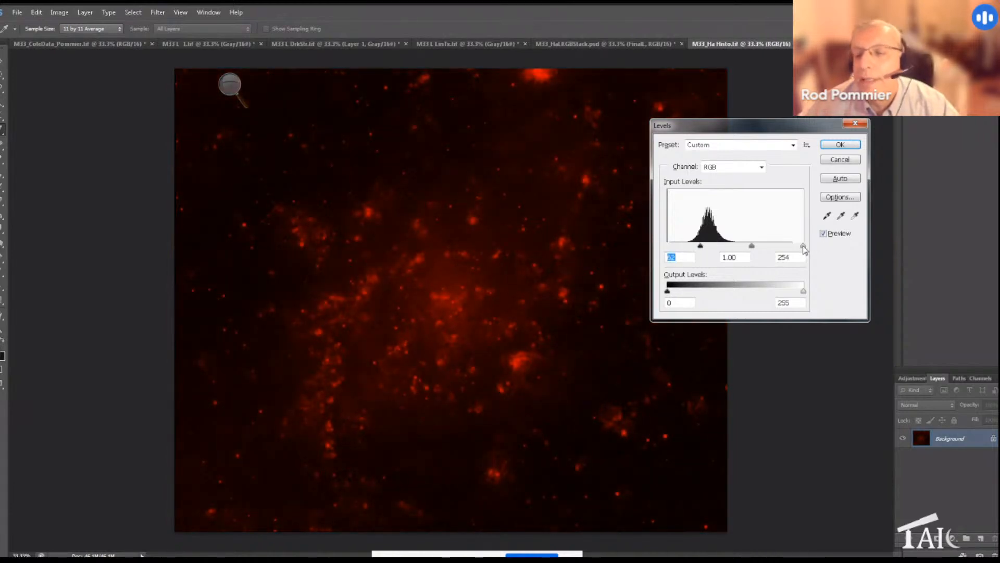
pyautogui.moveTo(803, 246); pyautogui.dragTo(784, 246)
pyautogui.click(840, 145)
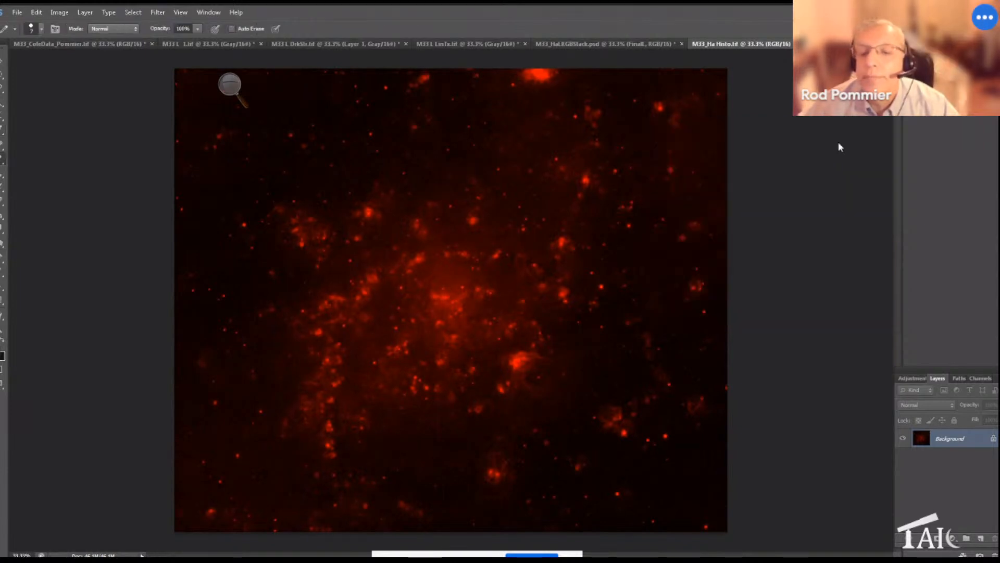
# Show the Ha 2 layer in M33_HaLRGBStack.psd with its blend mode set to Lighten, and bring up the M33_ColeData TIFF for comparison.
pyautogui.click(592, 44)
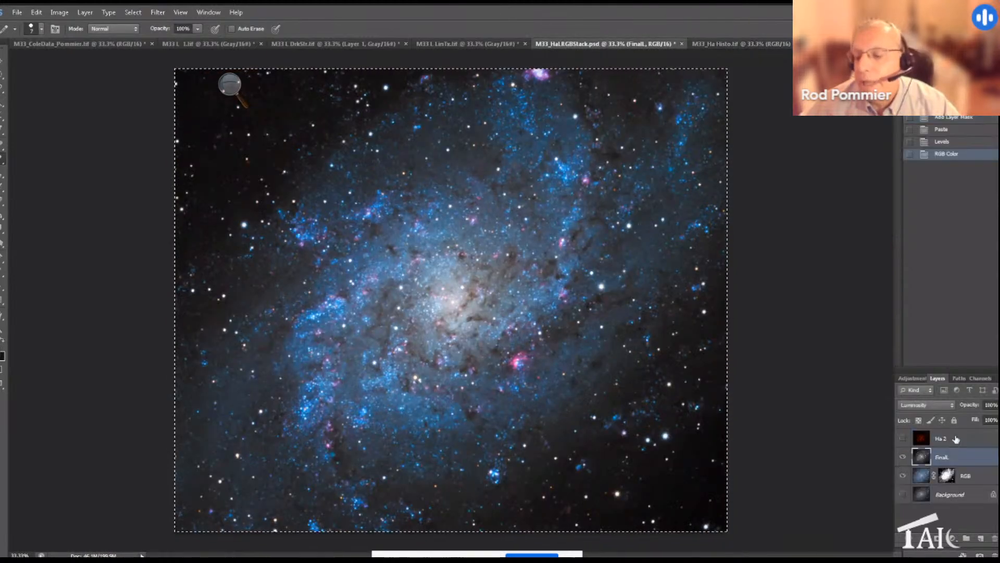
pyautogui.click(909, 443)
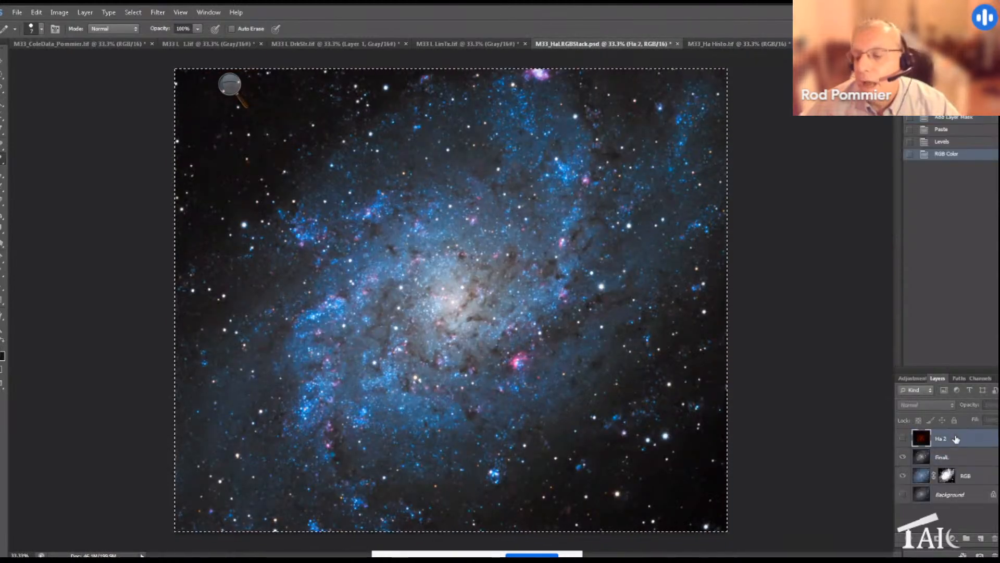
pyautogui.click(901, 439)
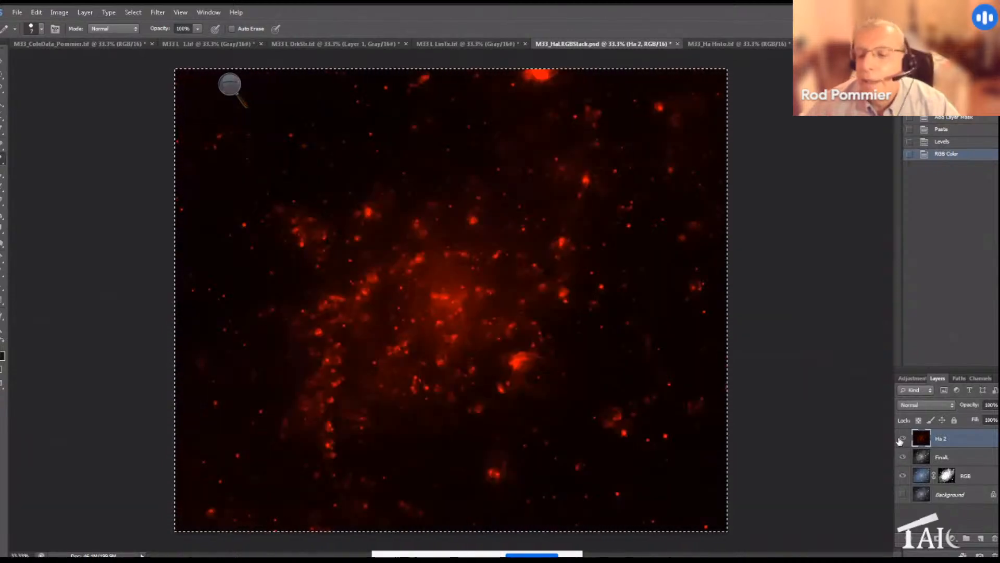
pyautogui.click(937, 405)
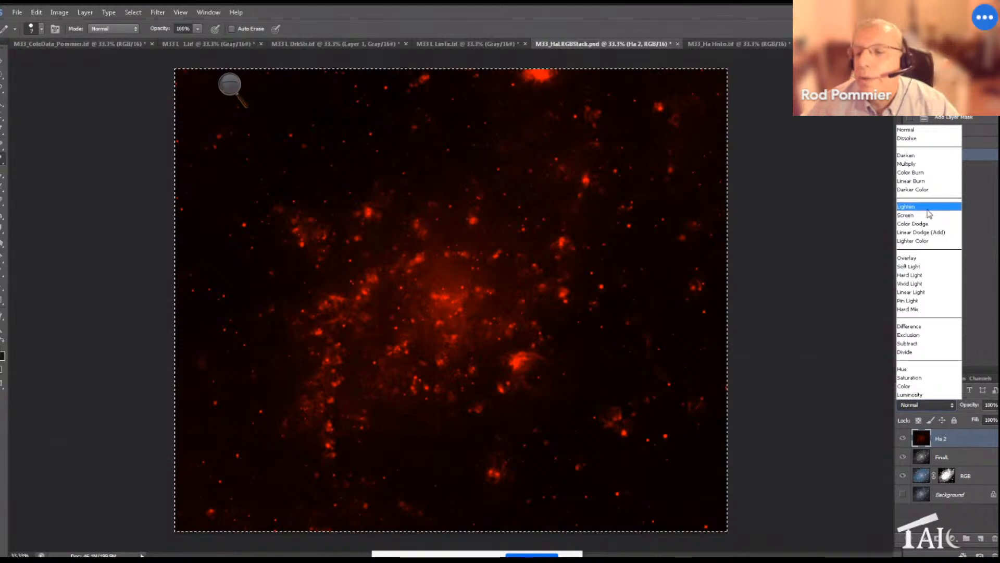
pyautogui.click(927, 207)
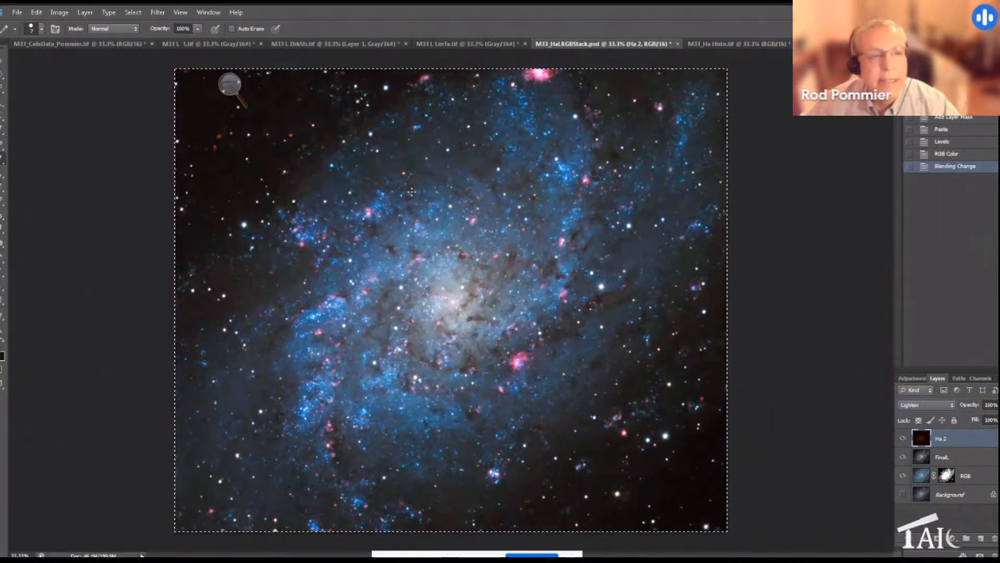
pyautogui.click(73, 45)
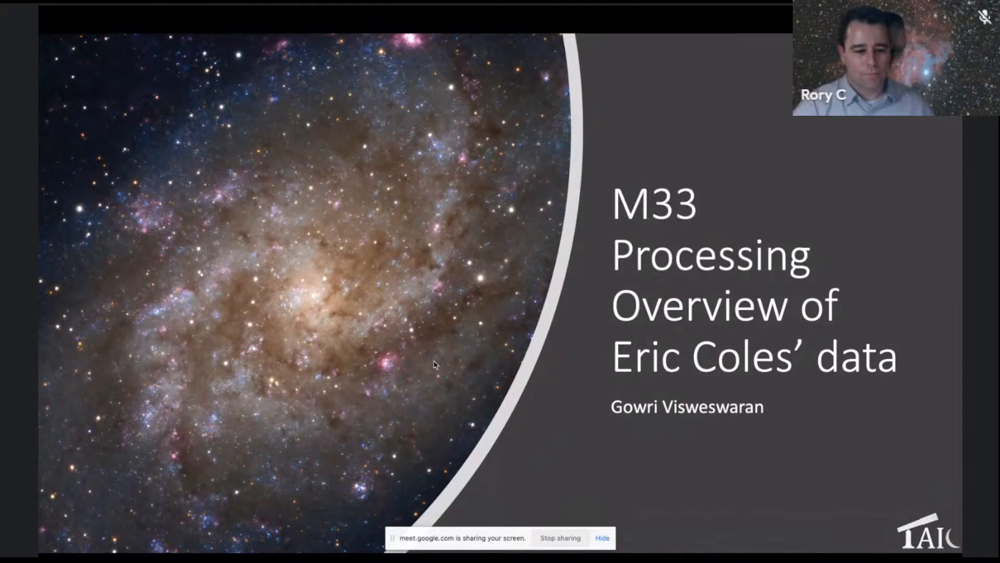
pyautogui.click(435, 365)
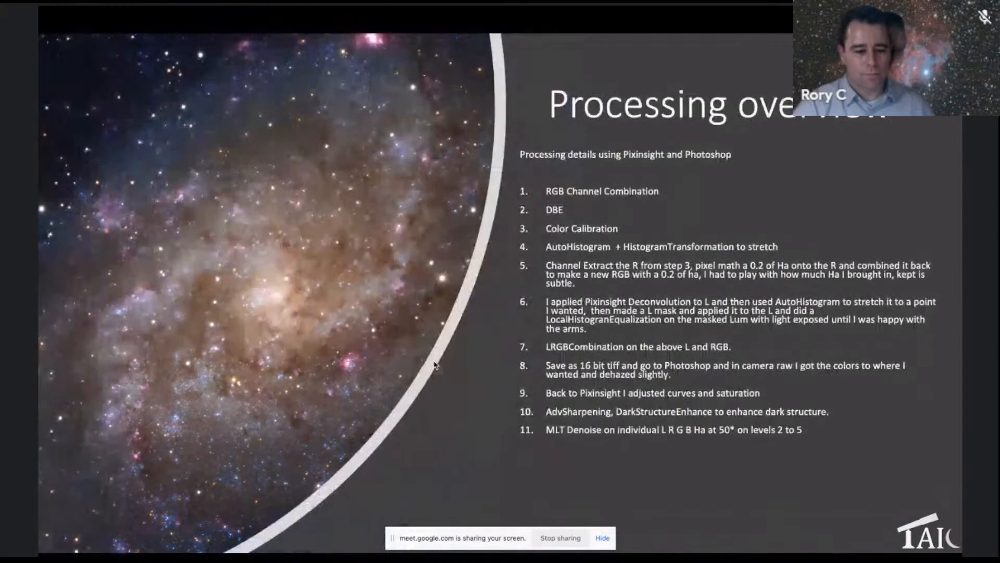
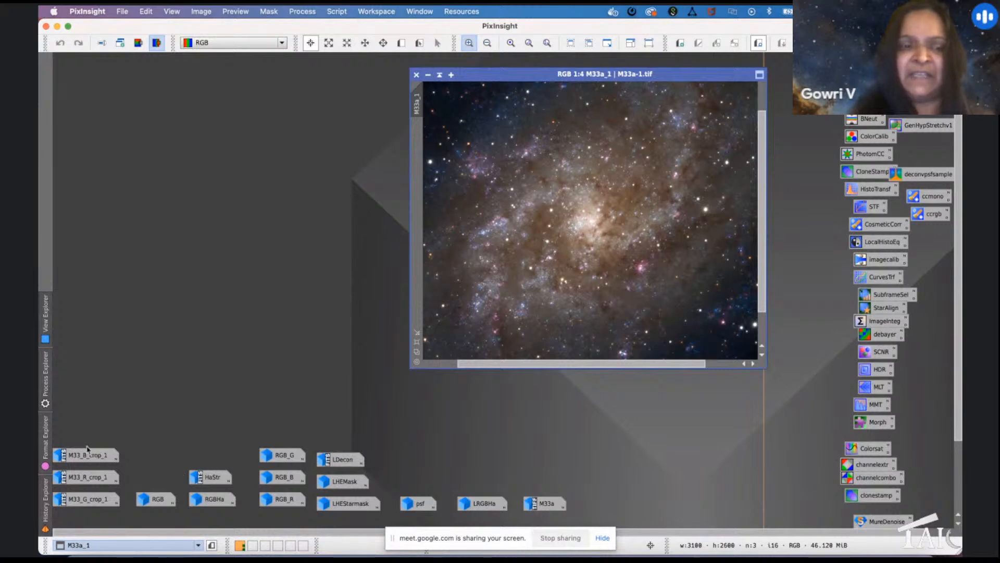
# Restore the minimised HaStr image and load its processing history in the History Explorer.
pyautogui.moveTo(88, 506)
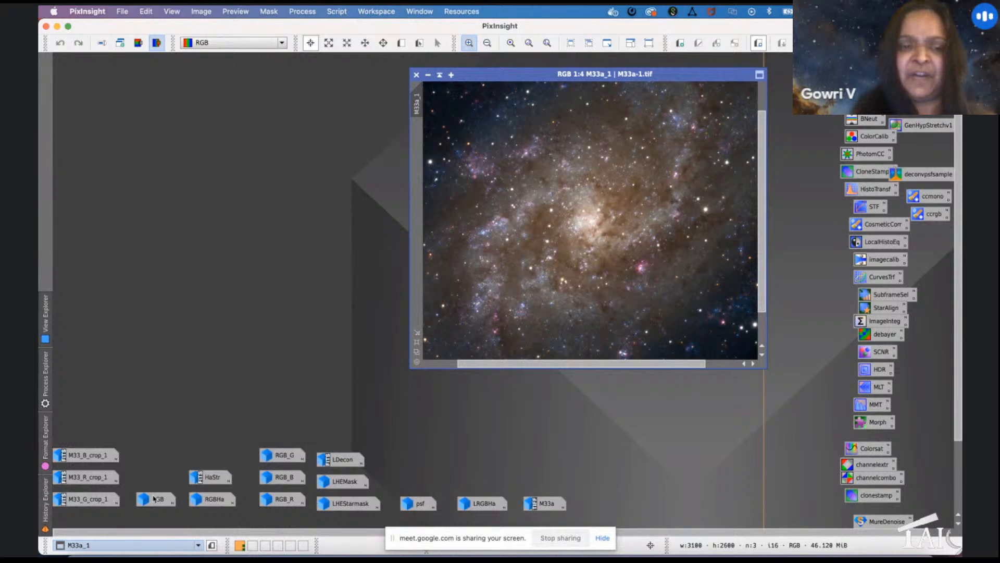
pyautogui.click(212, 478)
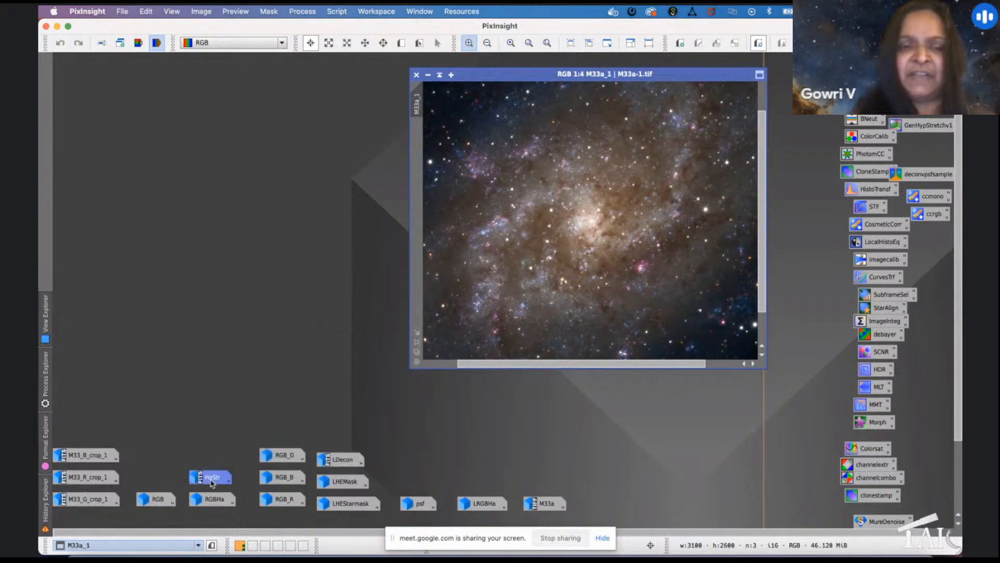
pyautogui.doubleClick(212, 479)
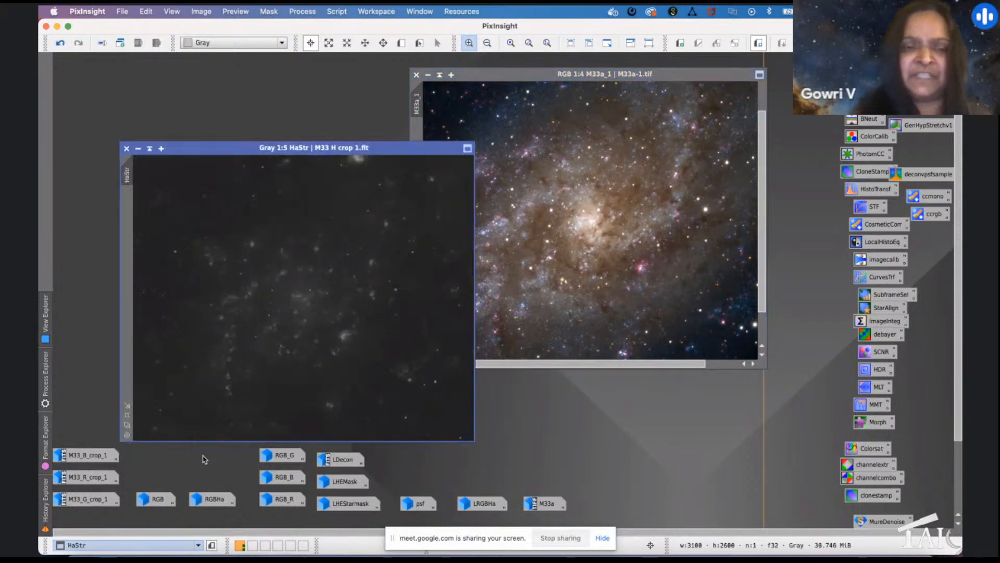
pyautogui.click(46, 489)
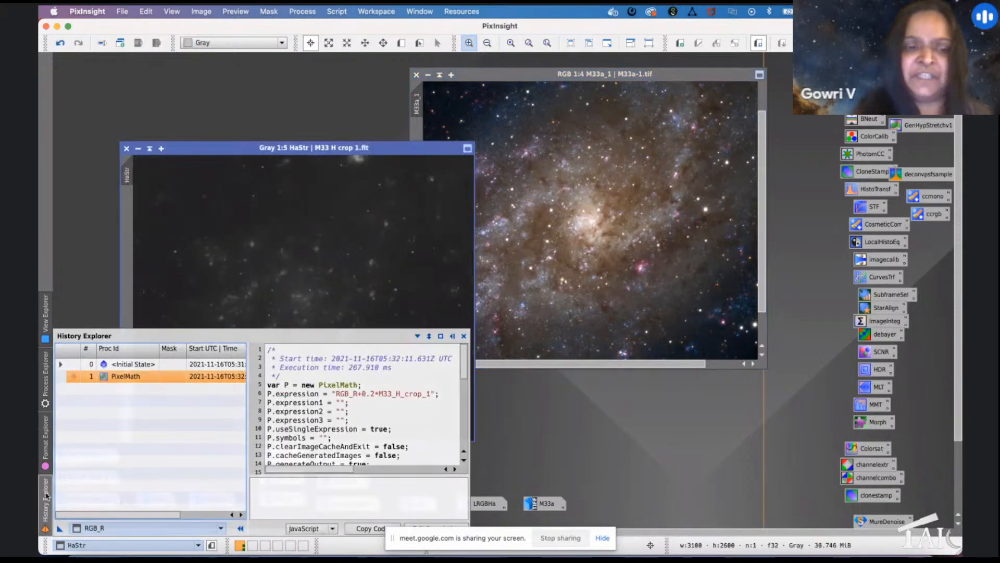
pyautogui.click(107, 528)
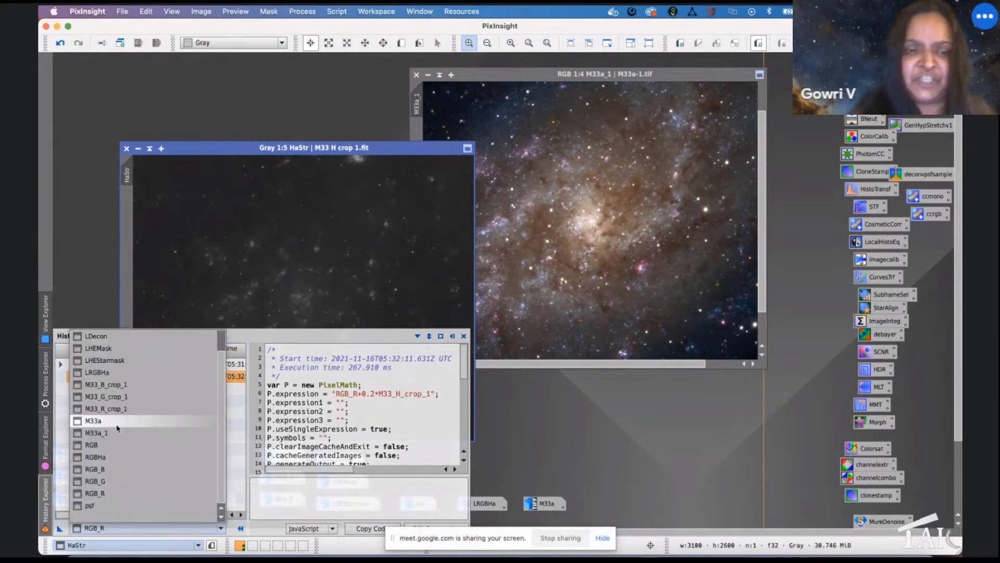
pyautogui.scroll(2, 118, 428)
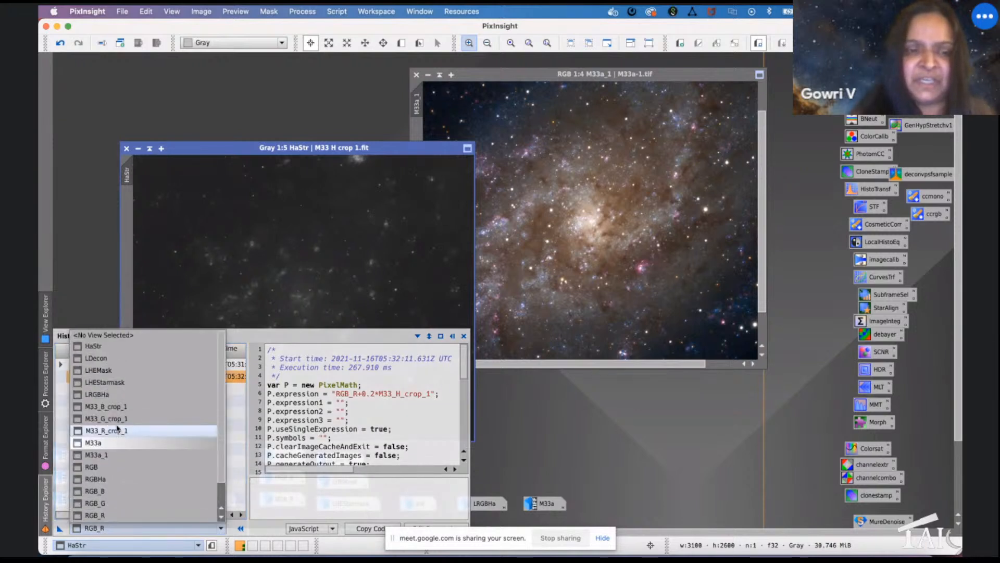
pyautogui.click(119, 347)
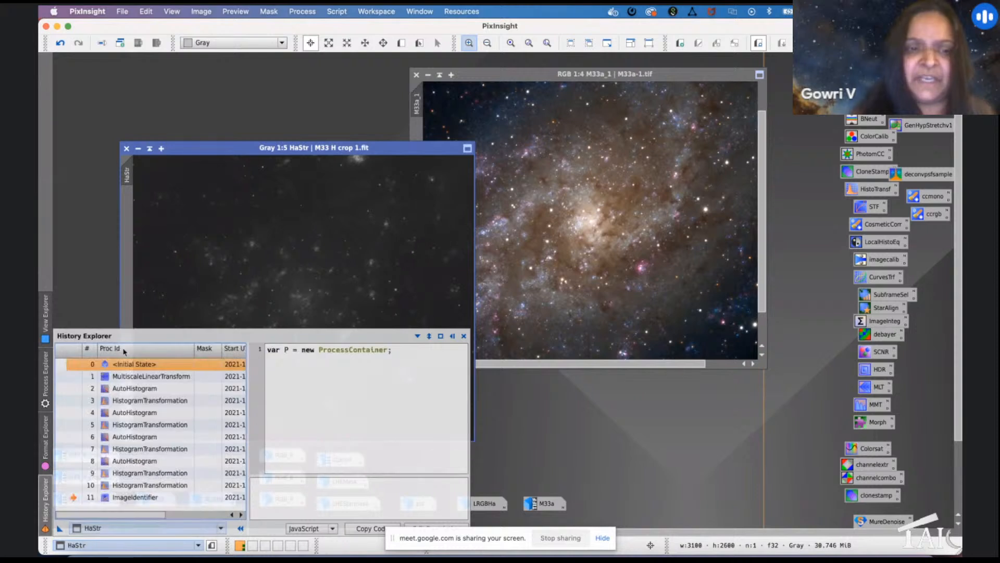
# Review the HaStr history entries one by one, from MultiscaleLinearTransform through the repeated AutoHistogram and HistogramTransformation steps.
pyautogui.click(149, 380)
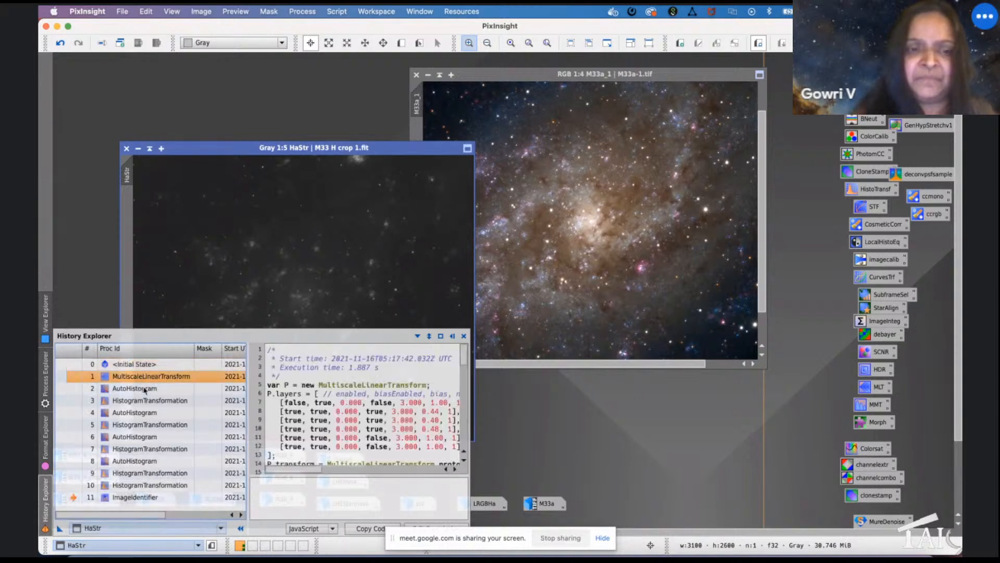
pyautogui.click(145, 389)
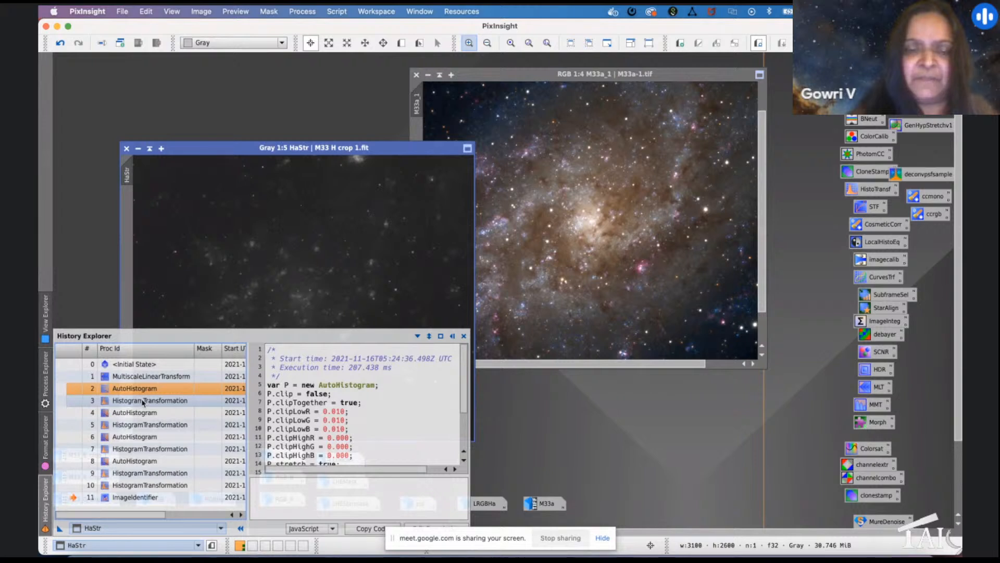
pyautogui.click(143, 402)
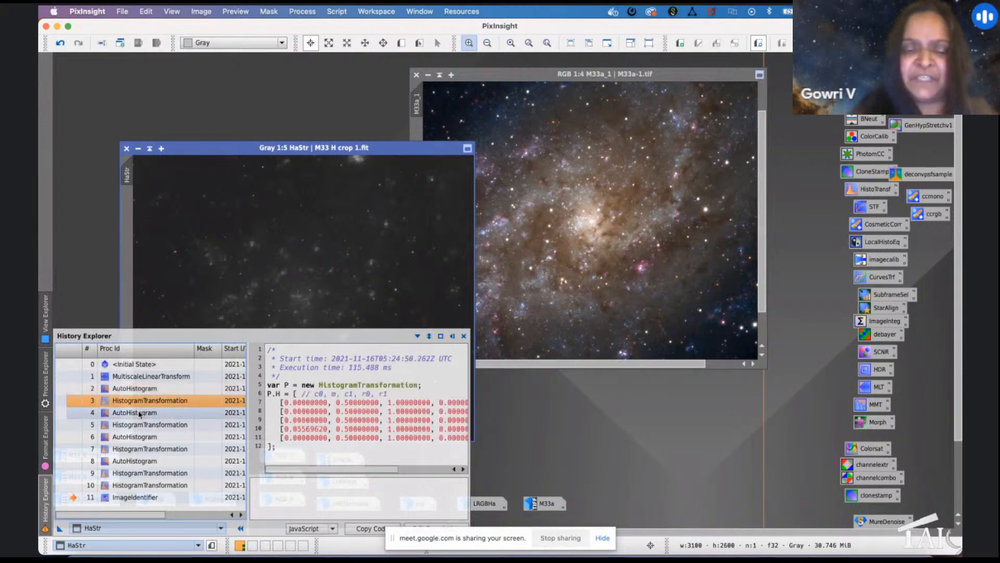
pyautogui.click(139, 413)
pyautogui.click(139, 425)
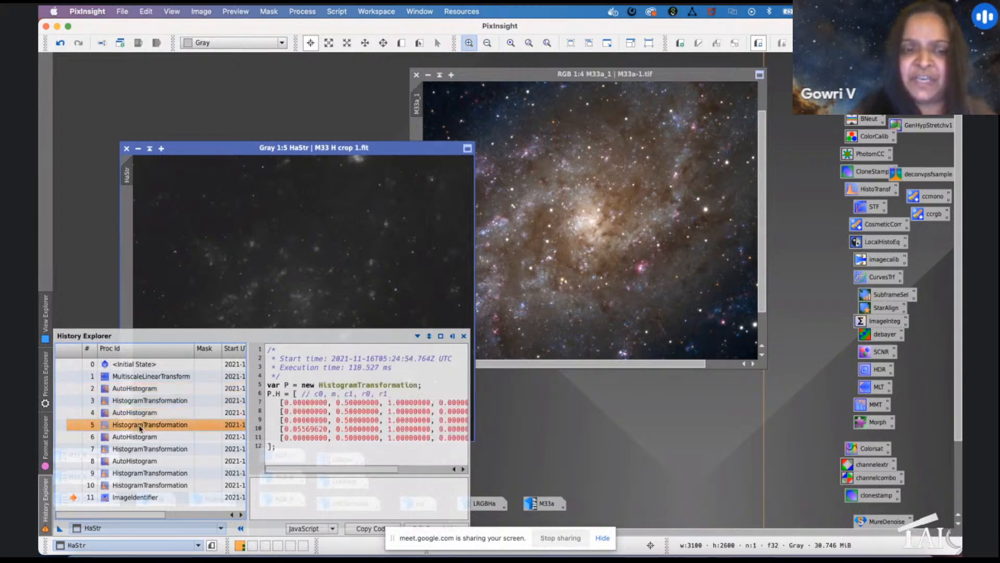
pyautogui.click(139, 439)
pyautogui.click(138, 448)
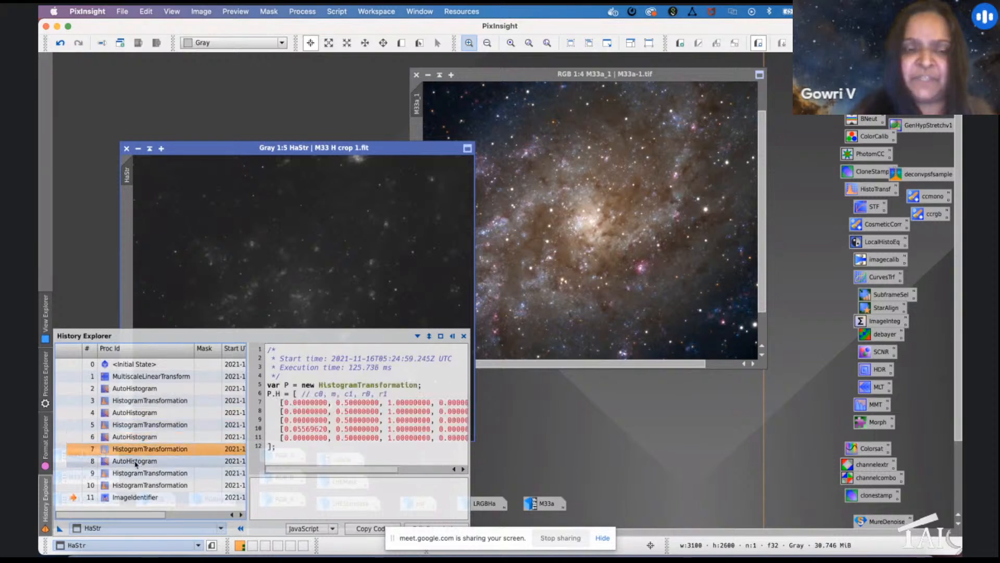
pyautogui.click(137, 461)
pyautogui.click(136, 473)
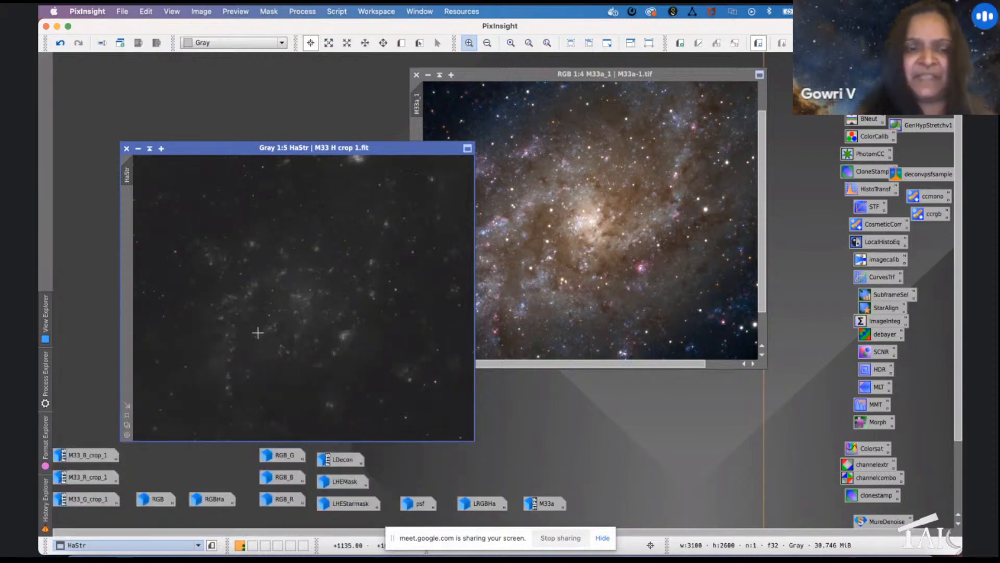
# Minimise the HaStr image, view the combined RGBHa image and minimise it again.
pyautogui.click(138, 149)
pyautogui.click(217, 500)
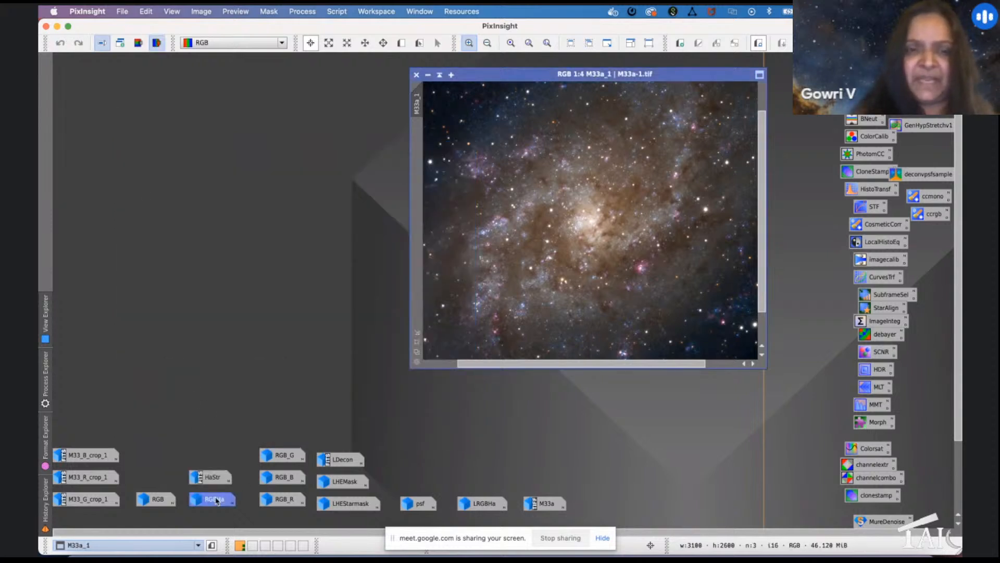
pyautogui.doubleClick(217, 500)
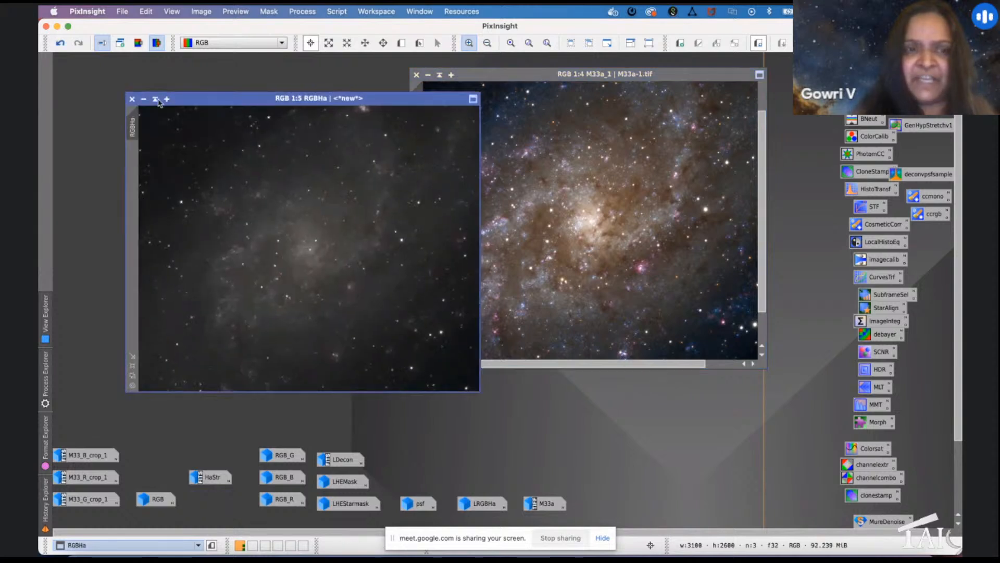
pyautogui.click(143, 99)
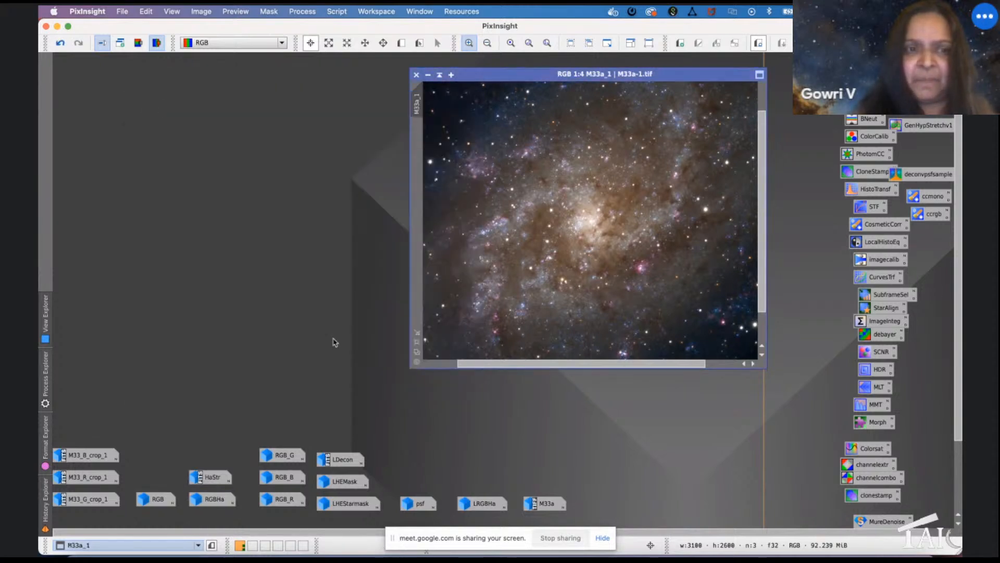
# View the deconvolved luminance image LDecon and the combined LRGBHa image, minimising each one after inspection.
pyautogui.doubleClick(342, 460)
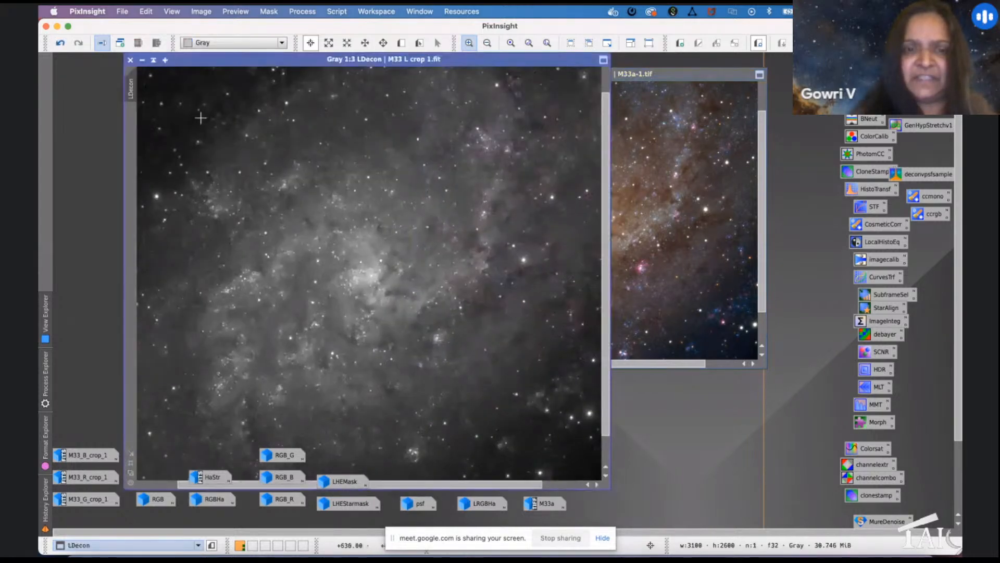
pyautogui.click(141, 60)
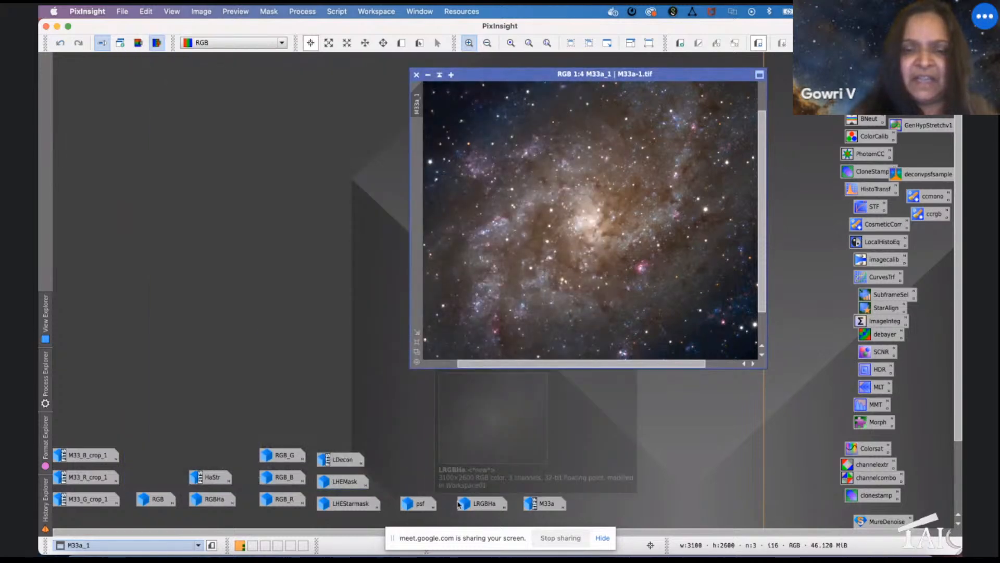
pyautogui.doubleClick(484, 503)
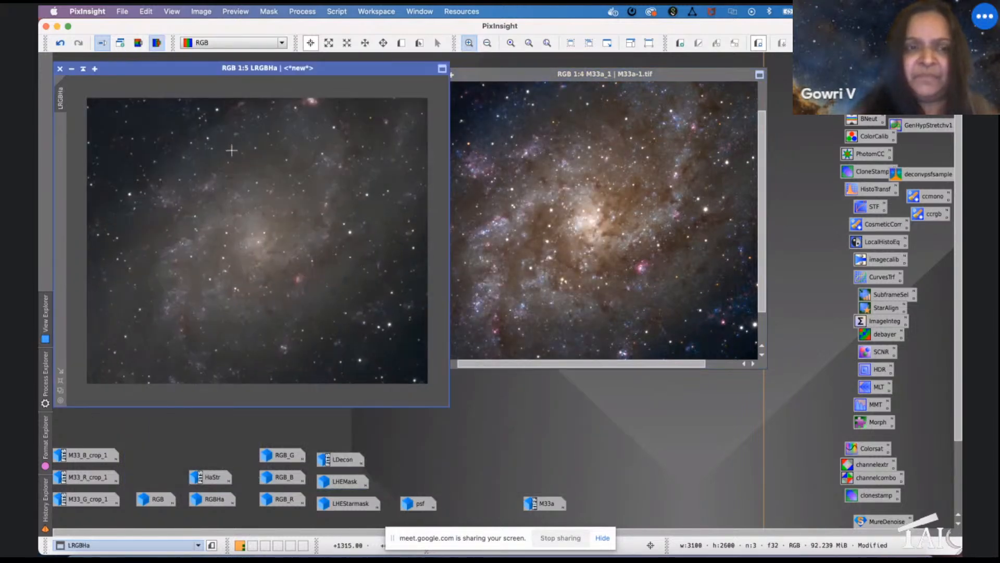
pyautogui.click(71, 70)
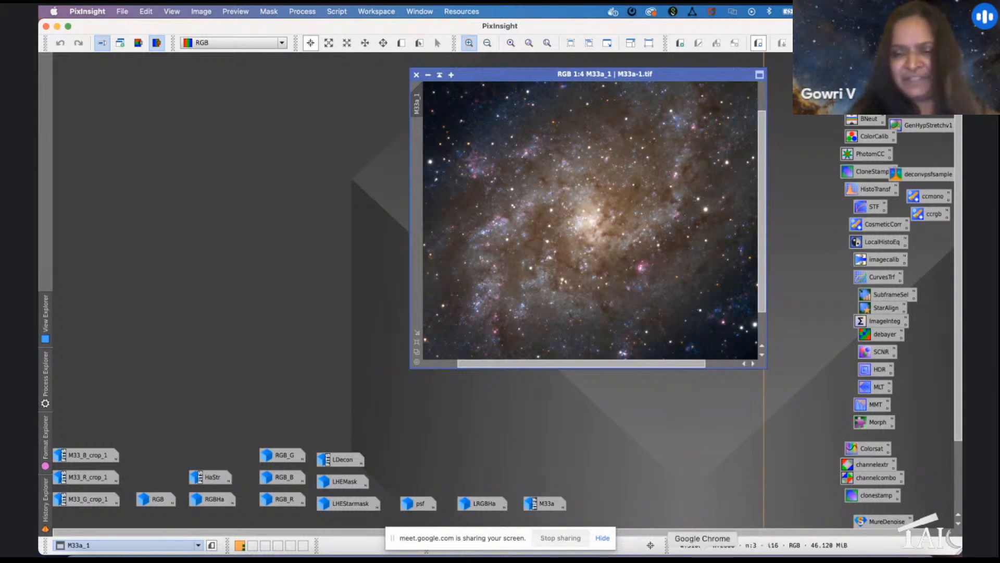
# Switch to the Google Meet call in Chrome and stop presenting the screen.
pyautogui.click(702, 555)
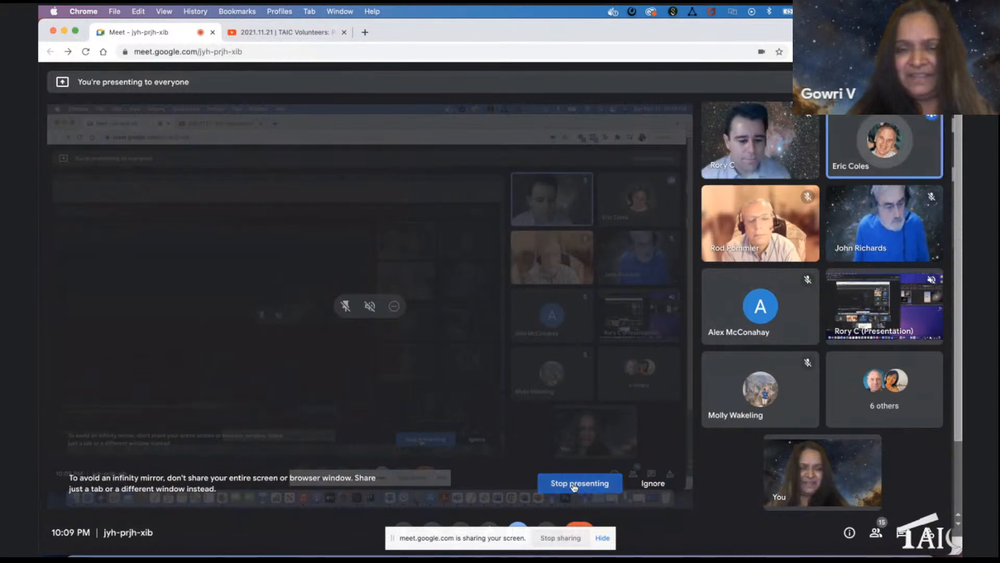
pyautogui.click(575, 484)
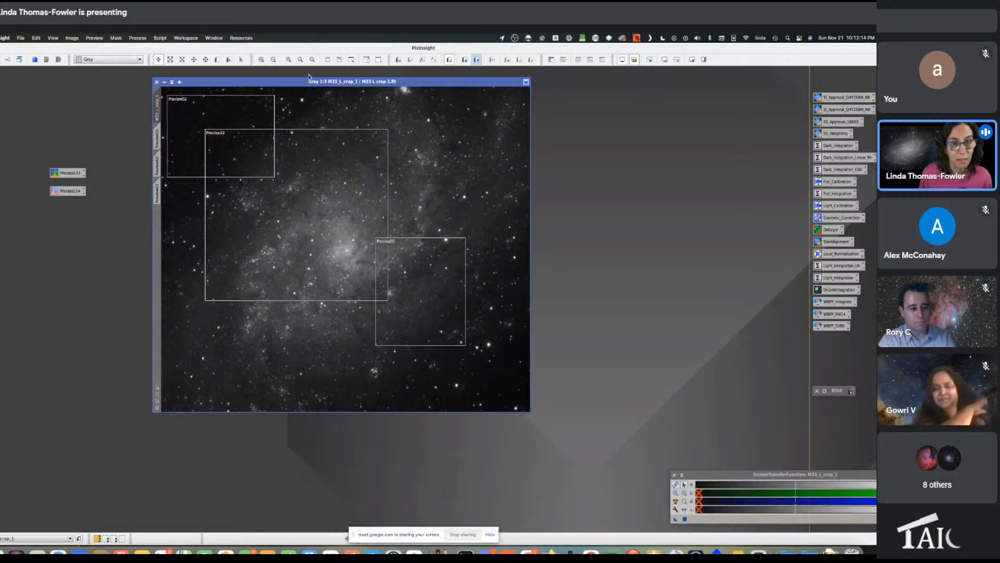
# Revert M33_L_crop_1 to its initial state through its history, and inspect it auto-stretched at 1:1 zoom.
pyautogui.moveTo(309, 76); pyautogui.dragTo(314, 75)
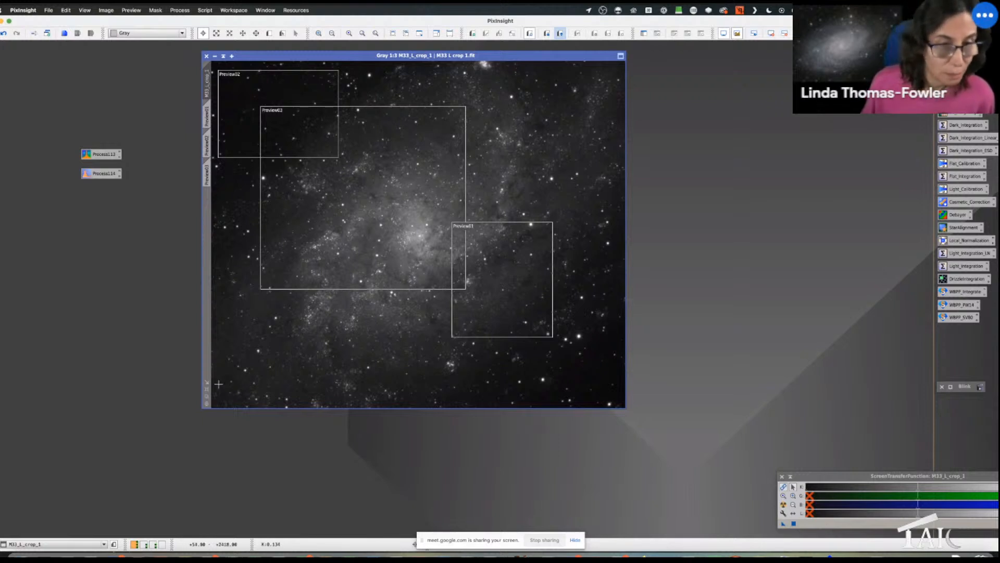
pyautogui.rightClick(225, 82)
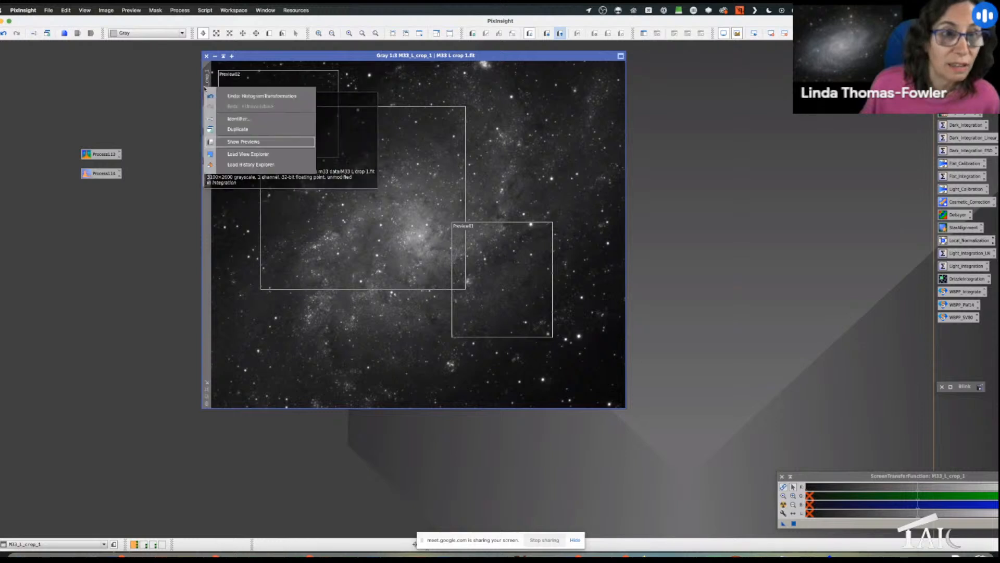
pyautogui.click(244, 164)
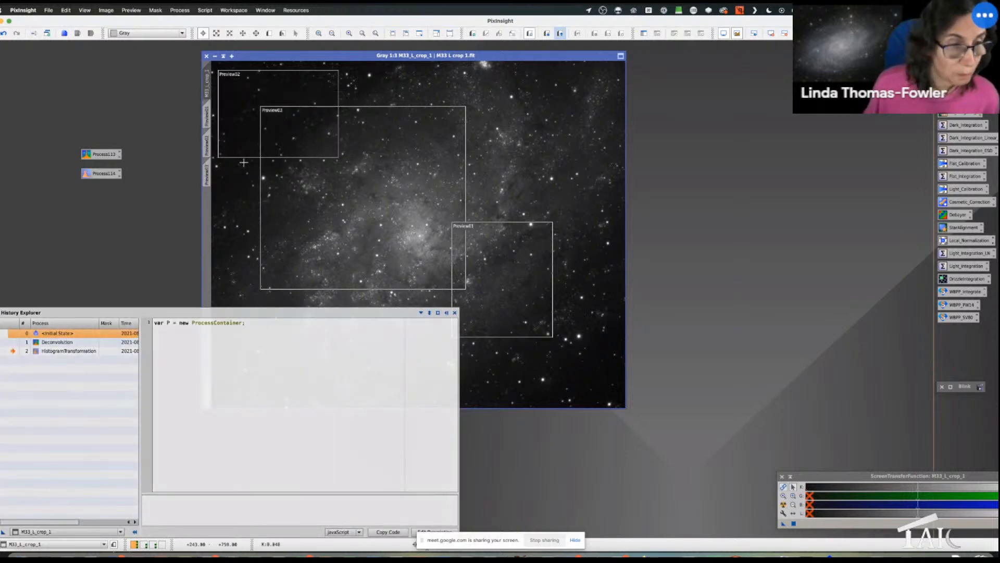
pyautogui.doubleClick(14, 336)
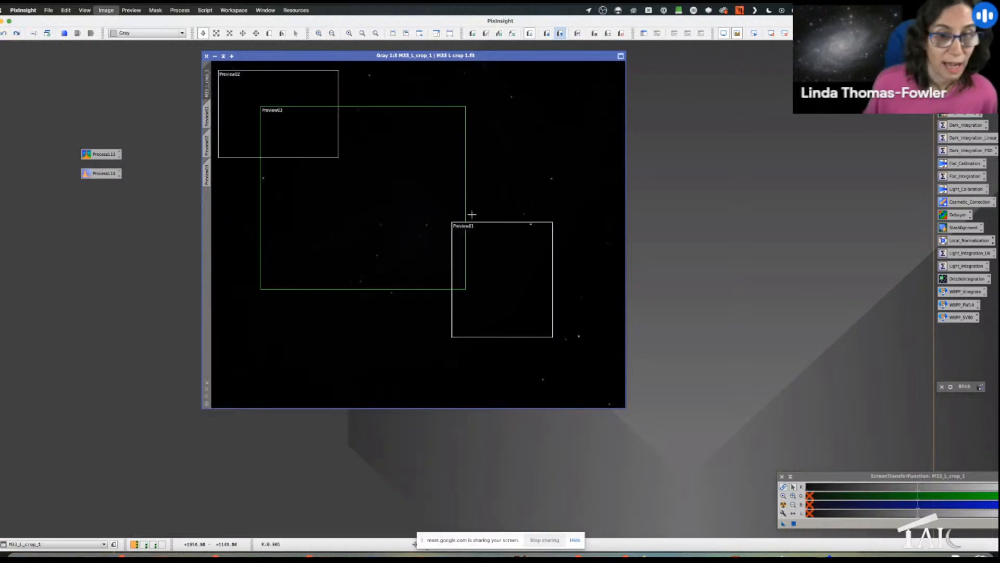
pyautogui.press('super+a')
pyautogui.press('super+1')
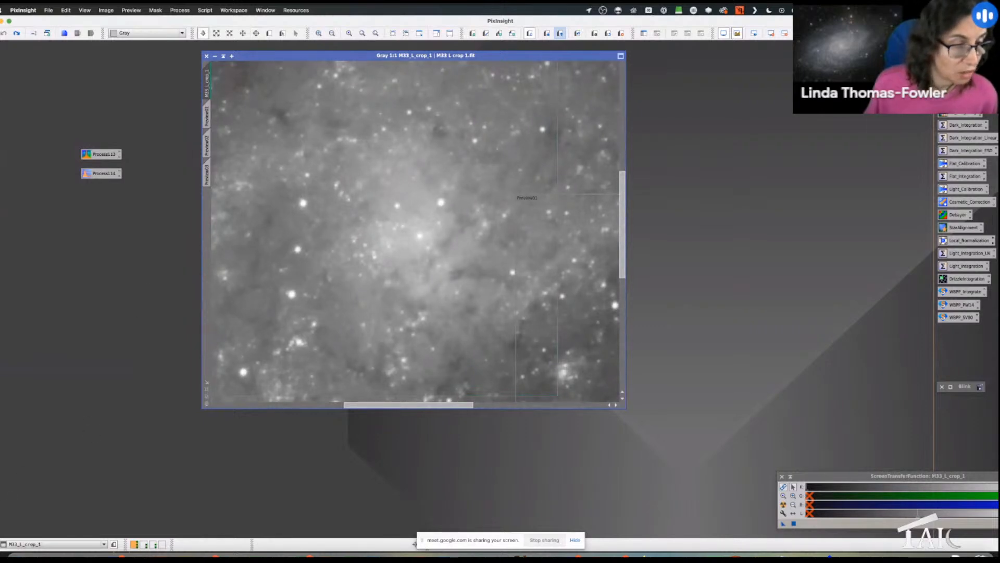
# Advance M33_L_crop_1 through its history to Deconvolution, remove its screen stretch, and advance it to the HistogramTransformation state.
pyautogui.moveTo(1, 411)
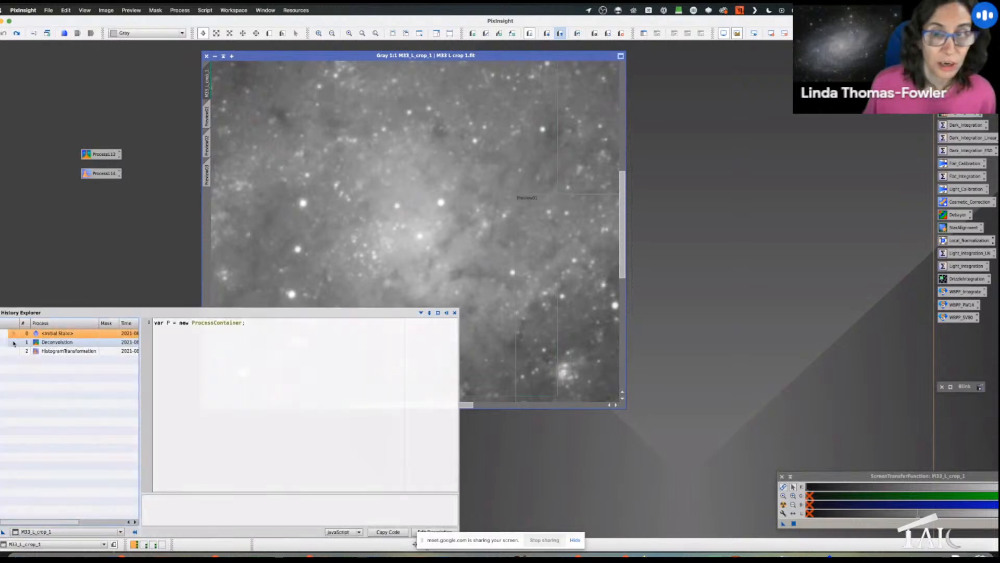
pyautogui.click(14, 342)
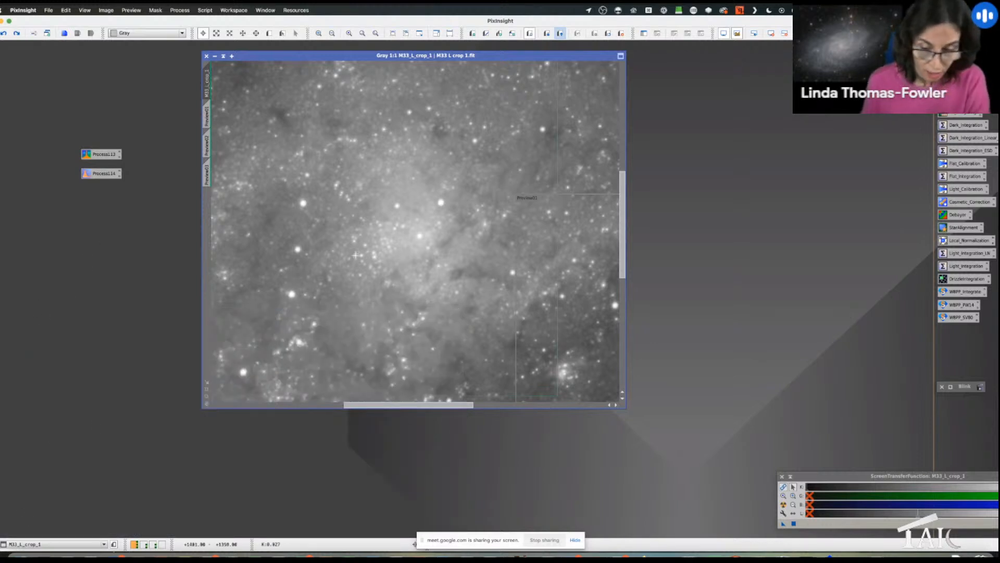
pyautogui.press('super+F12')
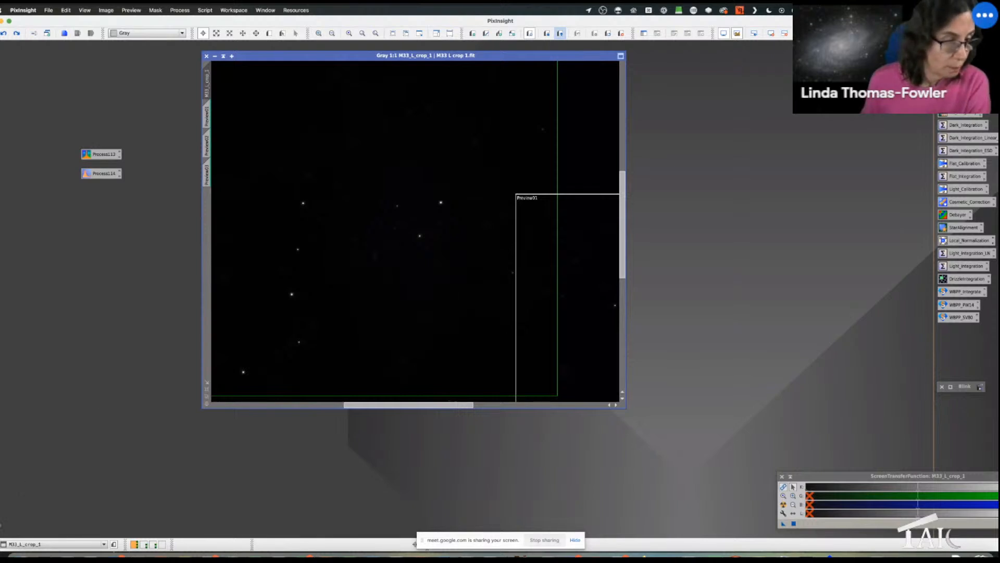
pyautogui.moveTo(1, 525)
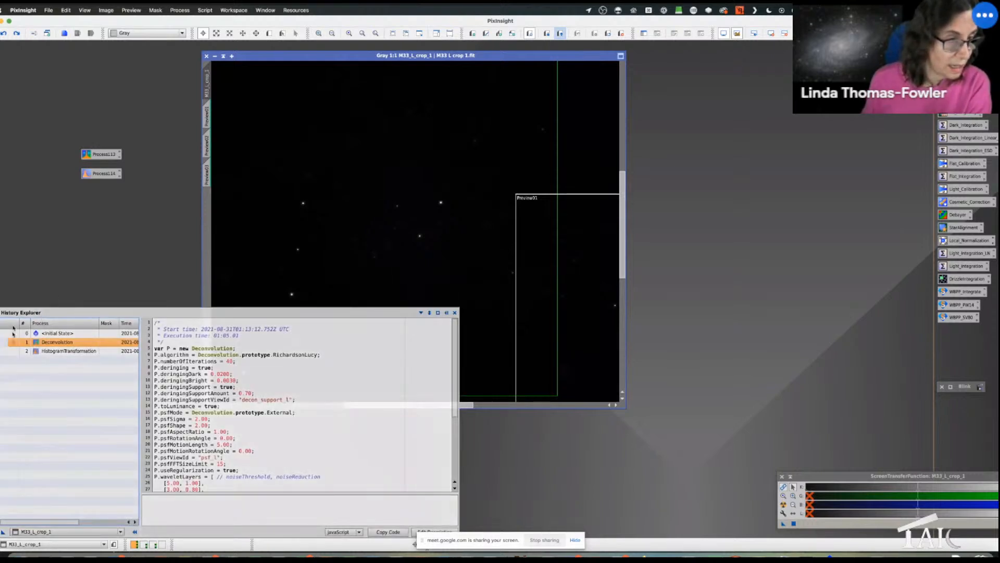
pyautogui.doubleClick(12, 350)
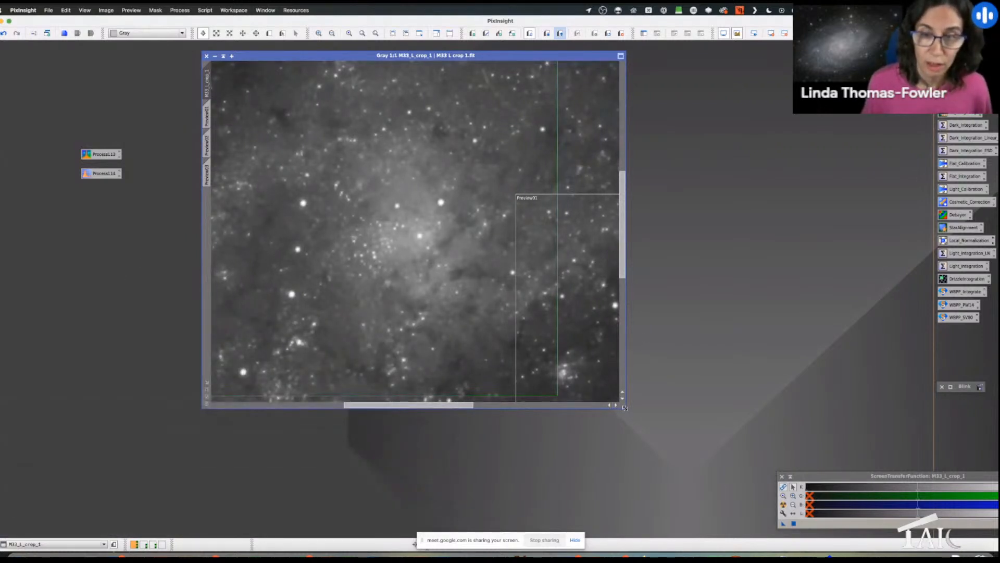
# Enlarge the M33_L_crop_1 window and examine the galaxy's core, arms and surrounding stars at 1:1 zoom.
pyautogui.moveTo(625, 407); pyautogui.dragTo(776, 508)
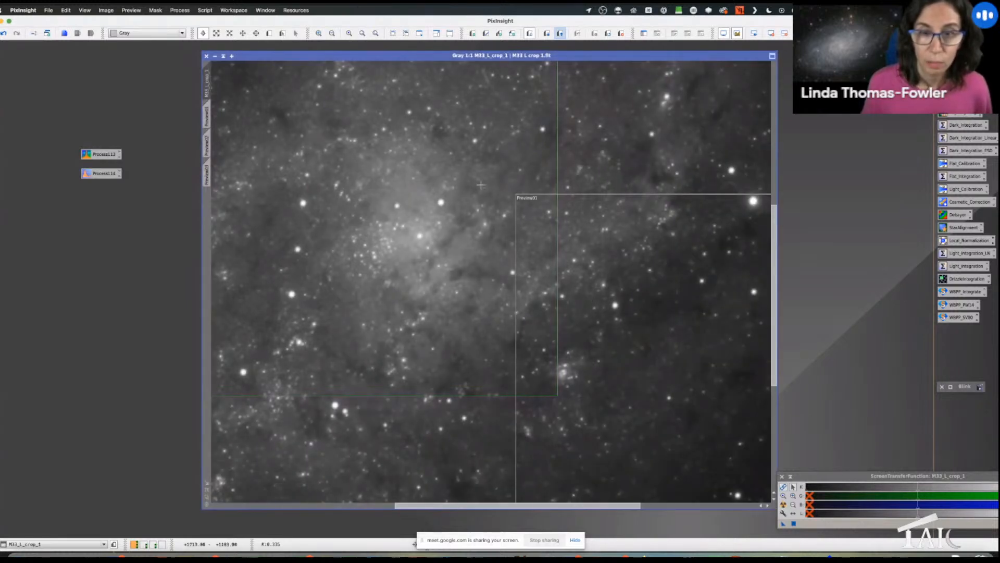
pyautogui.moveTo(480, 185); pyautogui.dragTo(681, 404)
pyautogui.press('space')
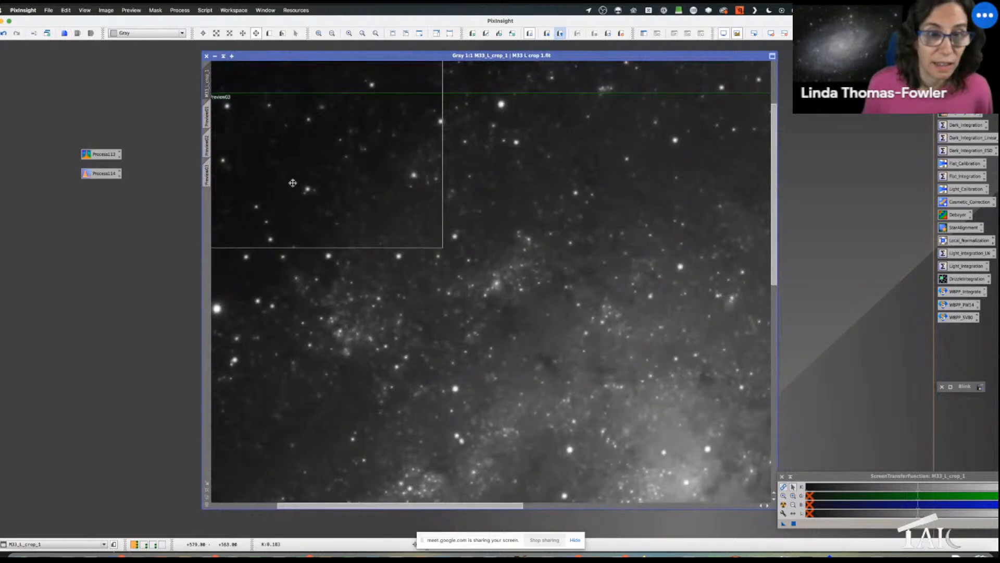
pyautogui.moveTo(293, 182); pyautogui.dragTo(346, 68)
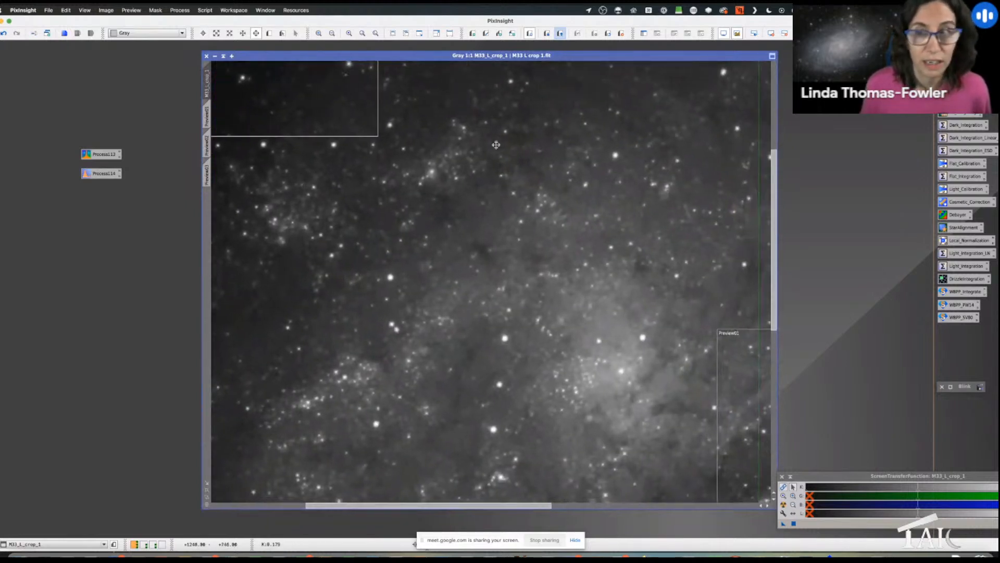
pyautogui.moveTo(714, 164); pyautogui.dragTo(473, 165)
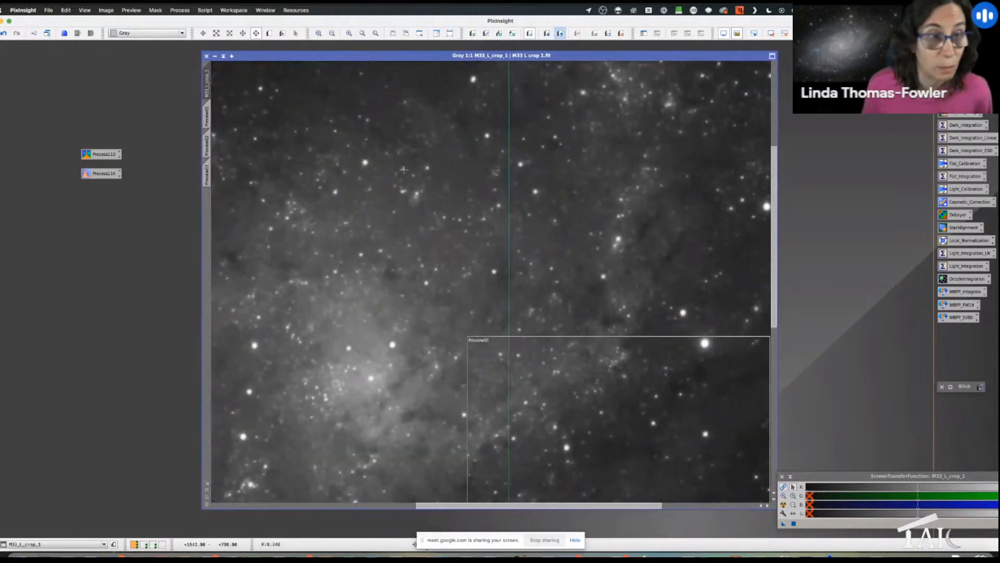
# Open the saved Deconvolution process Process113, review its algorithm, wavelet regularization and deringing settings, and close it.
pyautogui.doubleClick(101, 154)
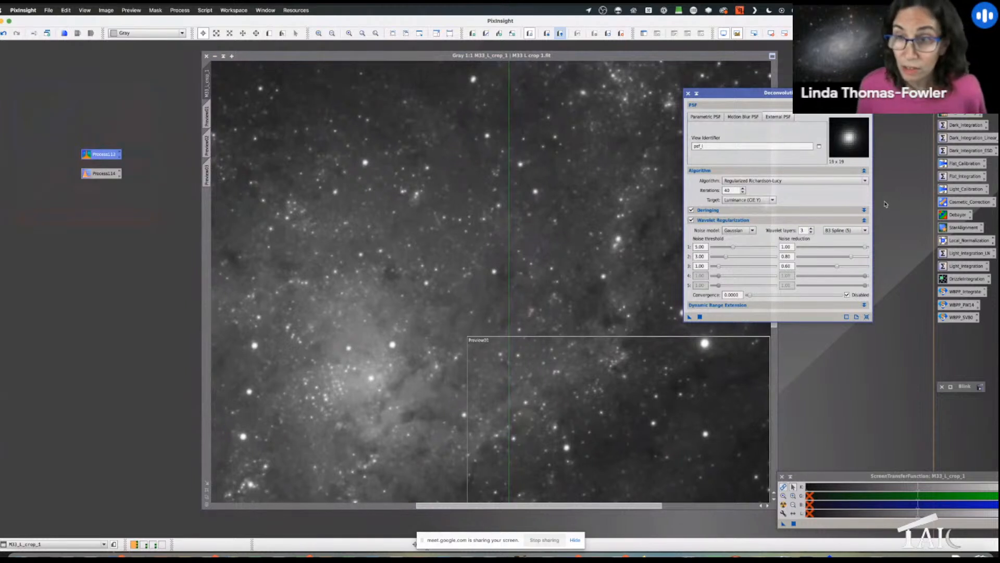
pyautogui.click(864, 210)
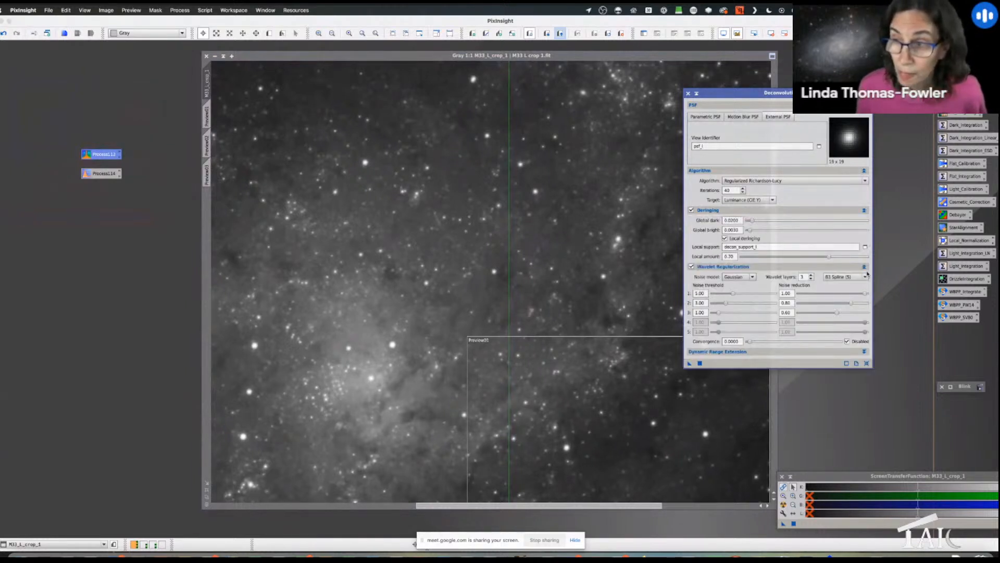
pyautogui.click(864, 267)
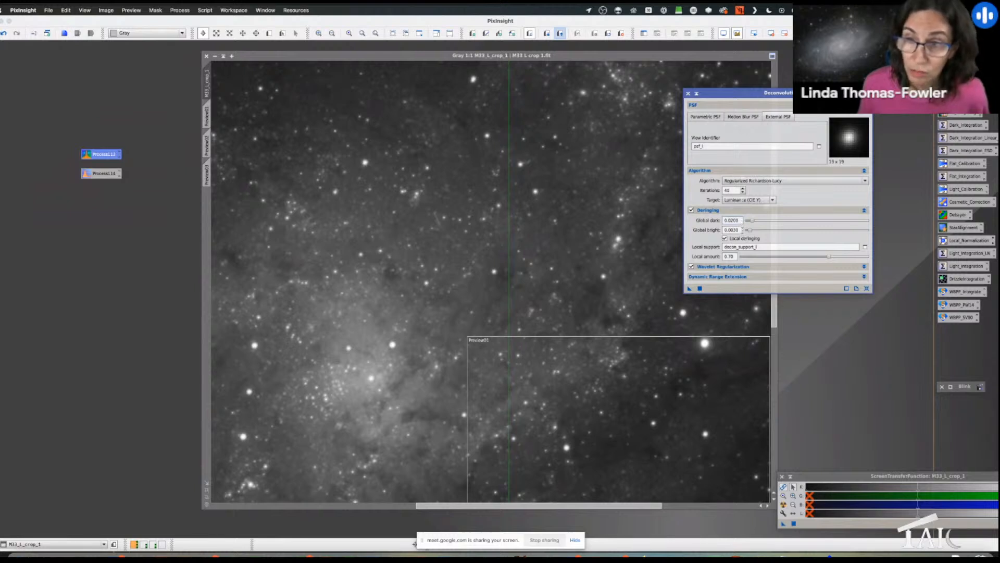
pyautogui.click(688, 94)
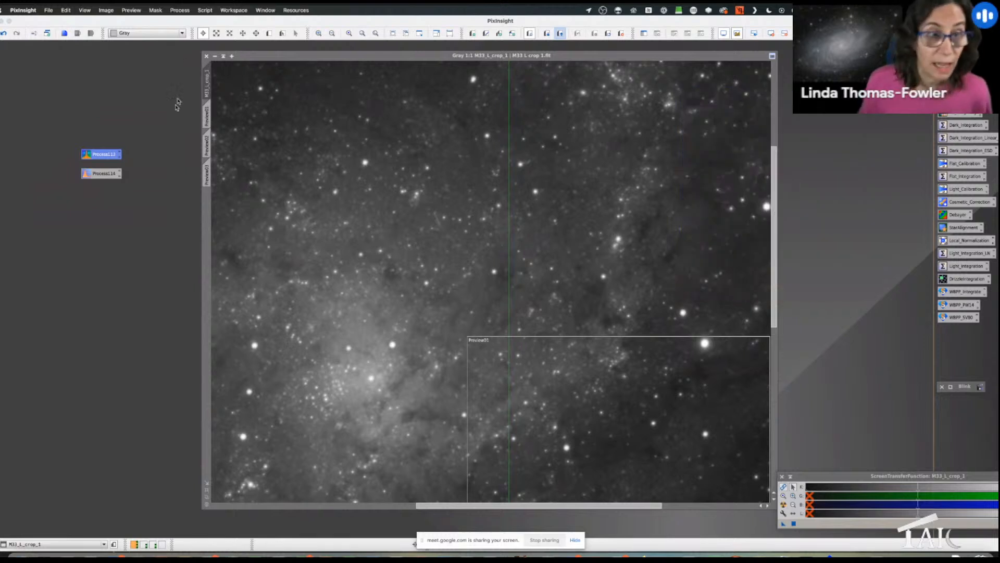
# Open the saved HistogramTransformation process, magnify its curve horizontally to 100 to examine the stretch, and close it.
pyautogui.doubleClick(101, 176)
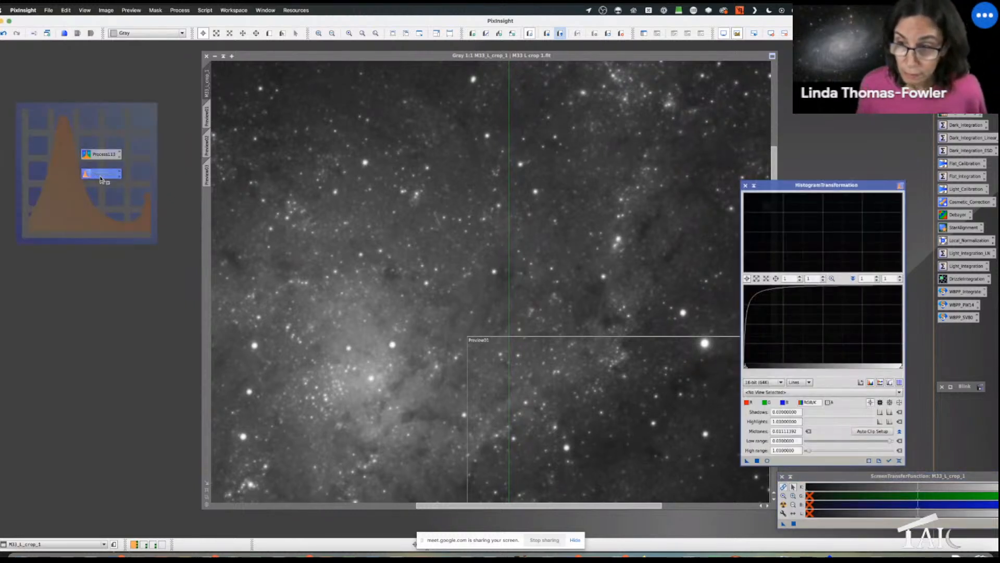
pyautogui.click(794, 278)
pyautogui.write('00')
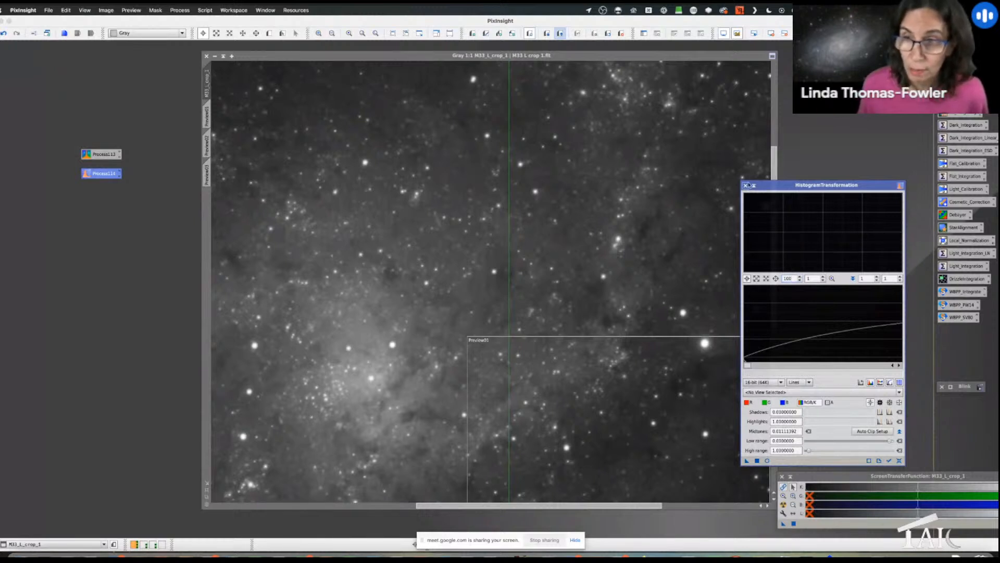
pyautogui.click(746, 185)
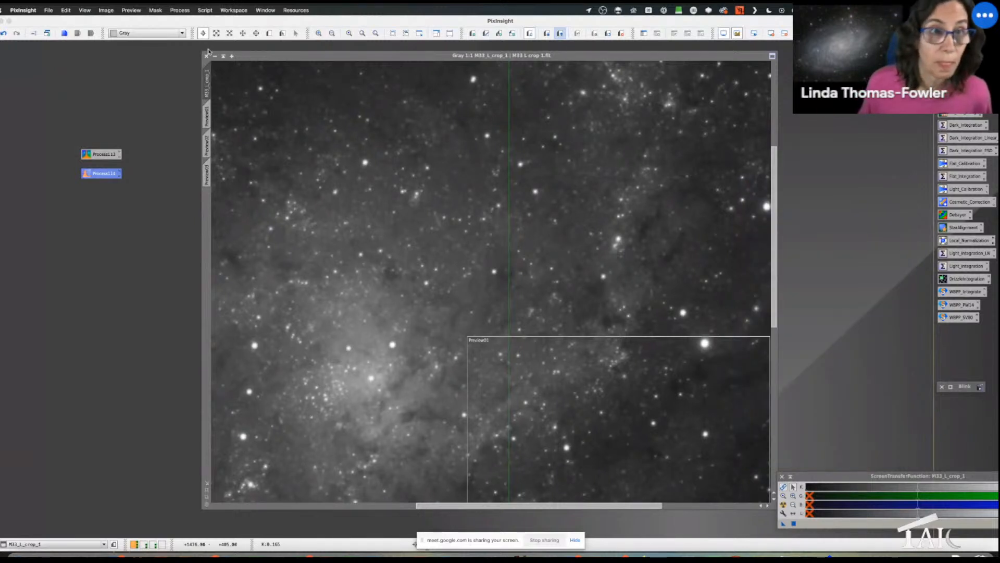
# Switch to the workspace with the Ha image h, load its history and view both HistogramTransformation states before StarNet.
pyautogui.click(144, 544)
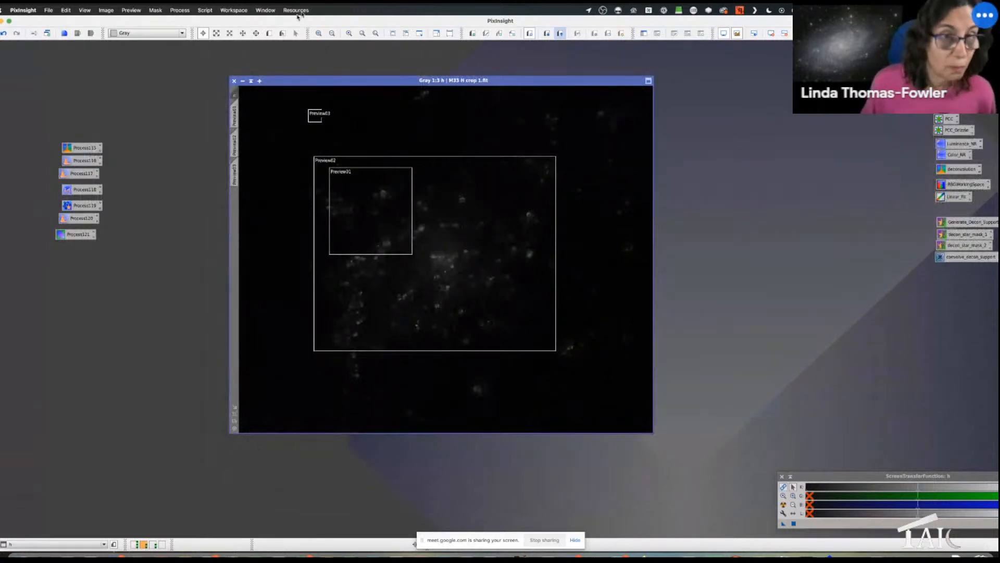
pyautogui.rightClick(238, 93)
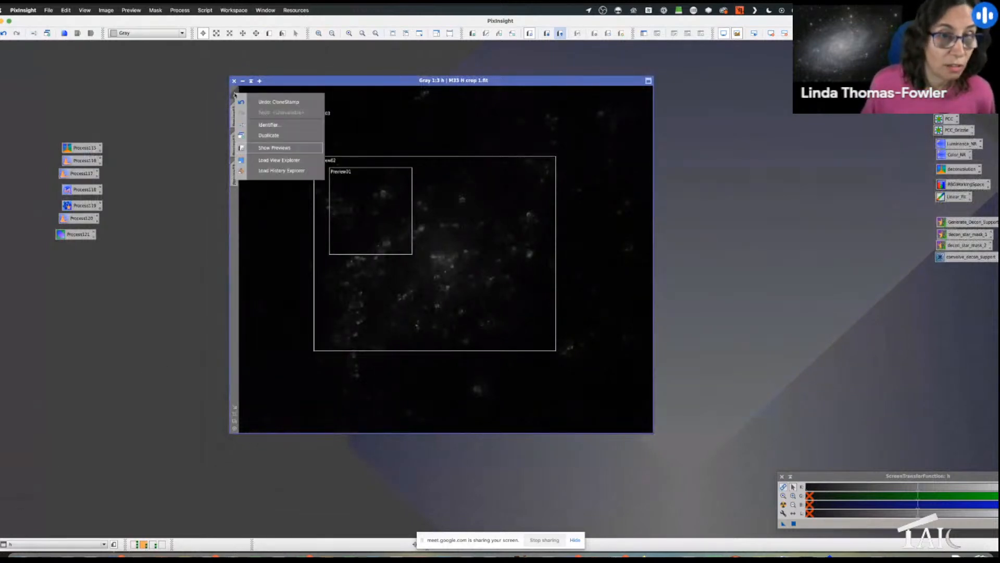
pyautogui.click(277, 170)
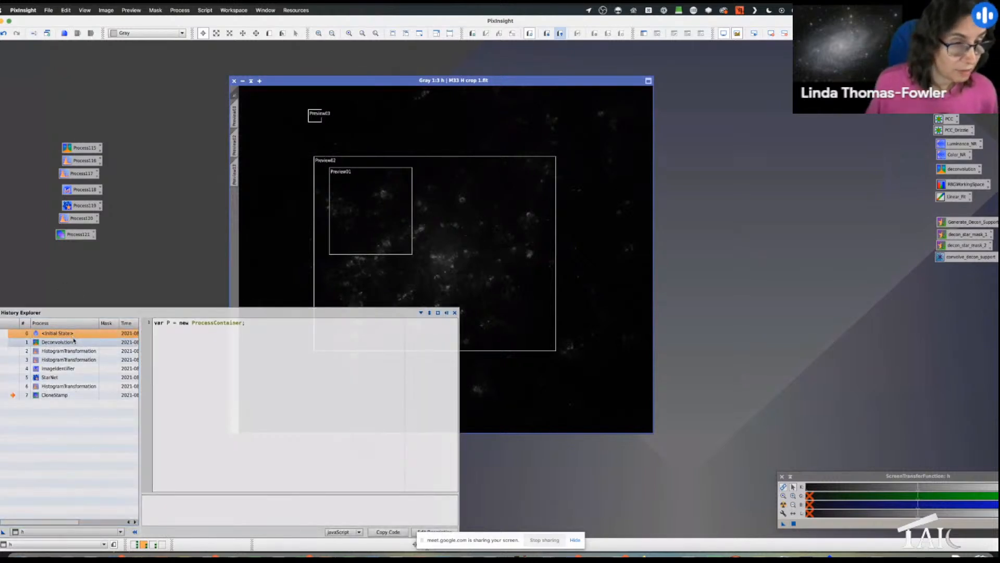
pyautogui.click(9, 350)
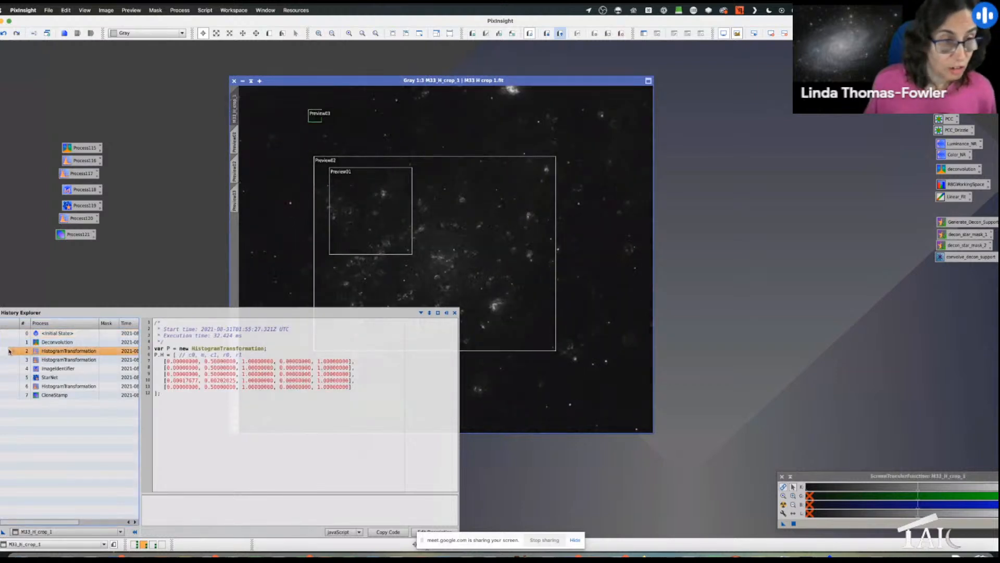
pyautogui.click(15, 360)
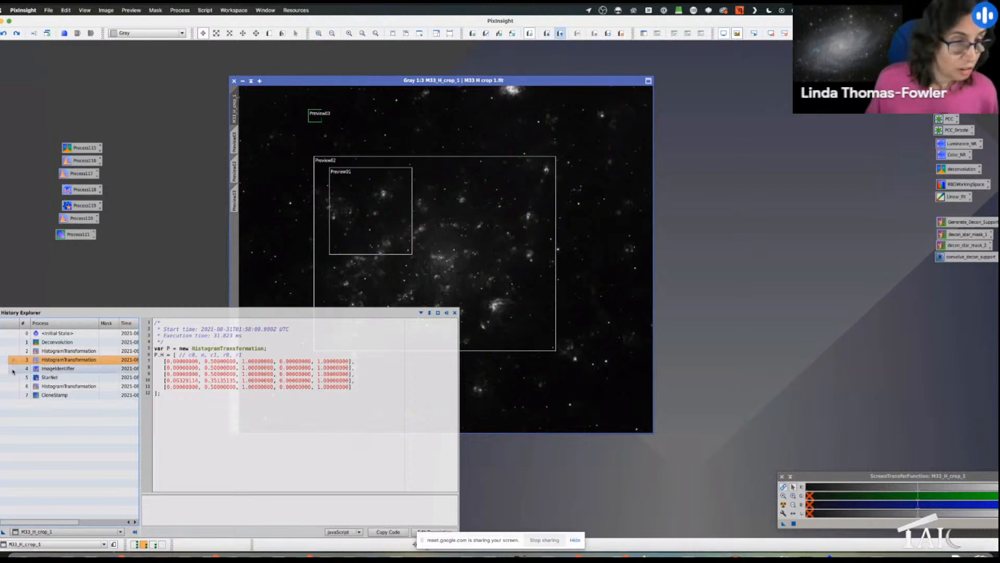
# Step the Ha image through its StarNet, following HistogramTransformation and CloneStamp history states to compare them.
pyautogui.click(14, 377)
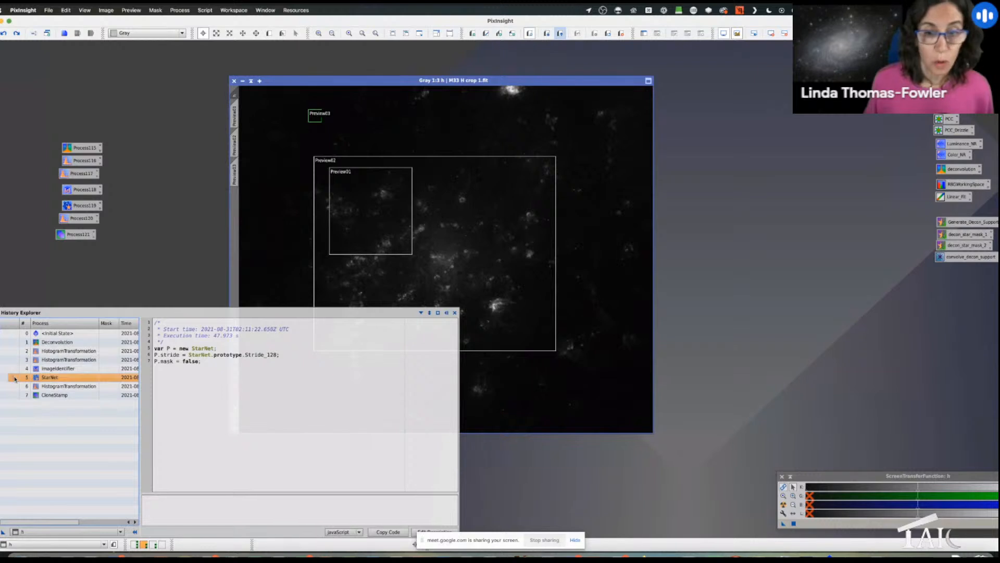
pyautogui.click(17, 387)
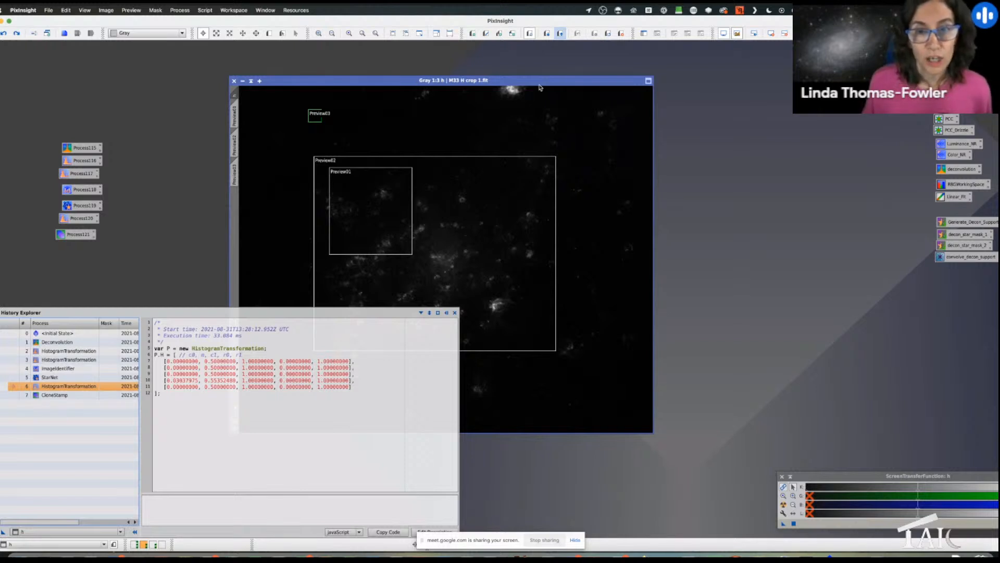
pyautogui.click(14, 395)
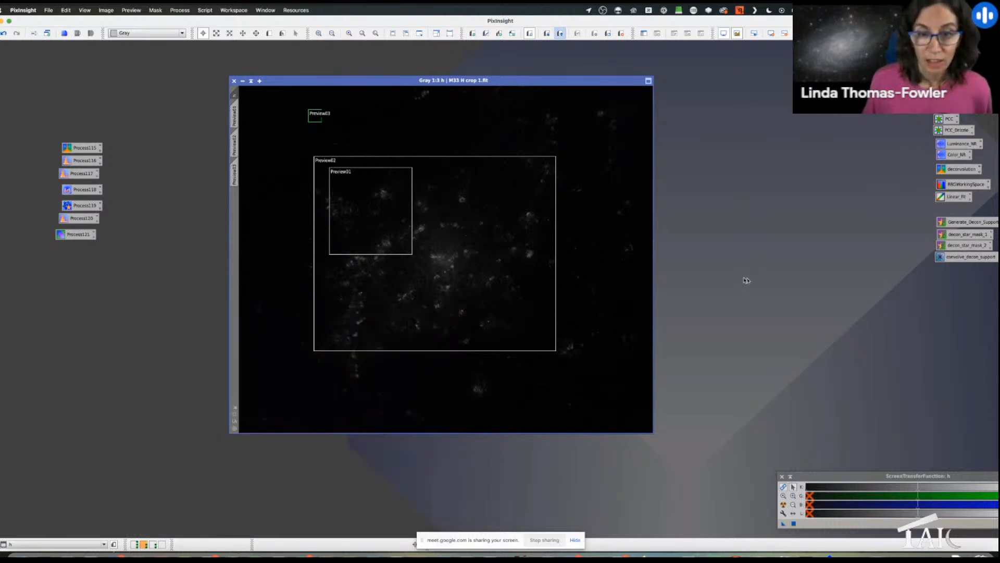
# Enlarge the Ha image window and examine the starless nebula regions at 1:1 zoom.
pyautogui.scroll(2, 539, 241)
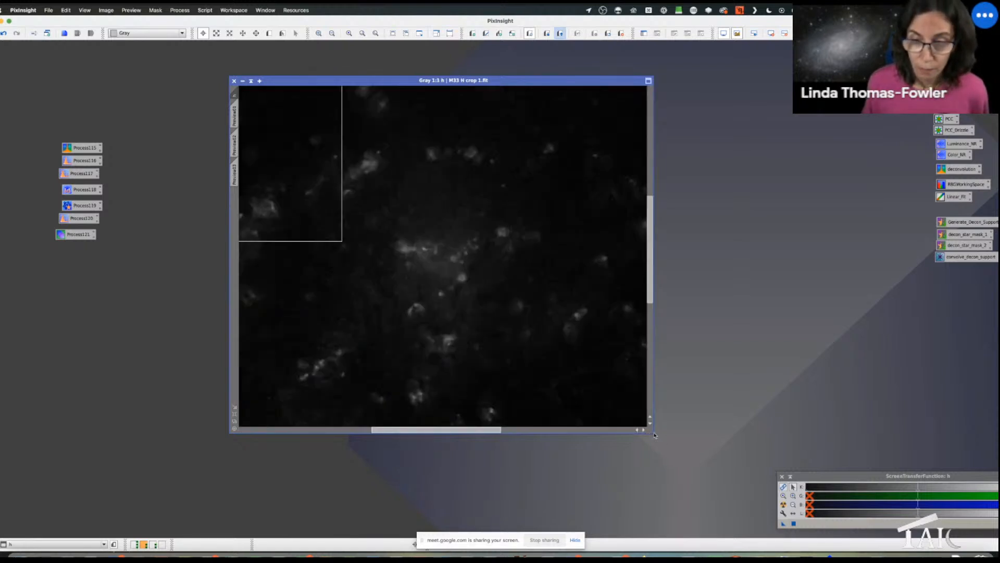
pyautogui.moveTo(654, 434); pyautogui.dragTo(805, 515)
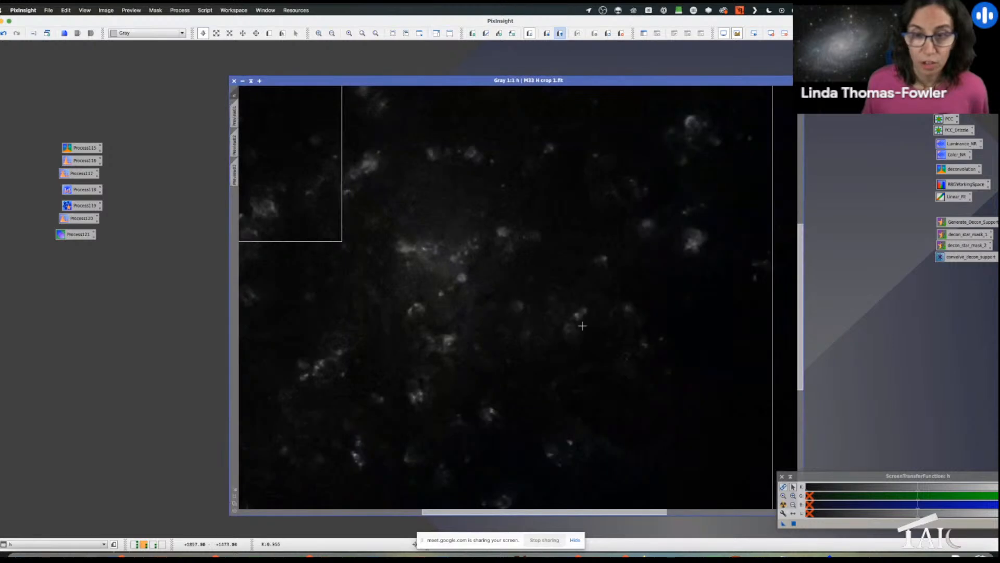
pyautogui.moveTo(467, 254); pyautogui.dragTo(594, 323)
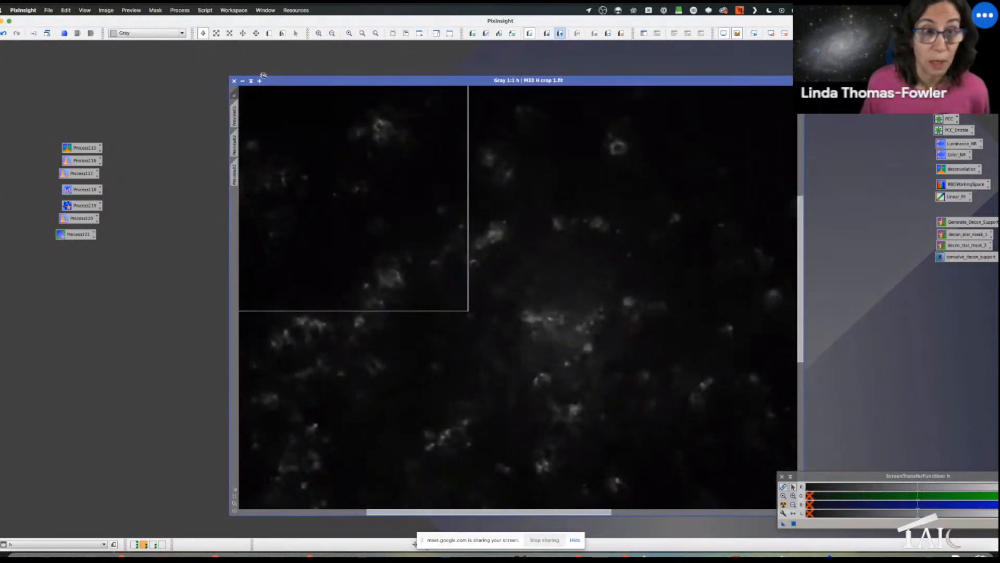
# Switch to the workspace with the rgb image, reposition its window and load its processing history.
pyautogui.click(153, 544)
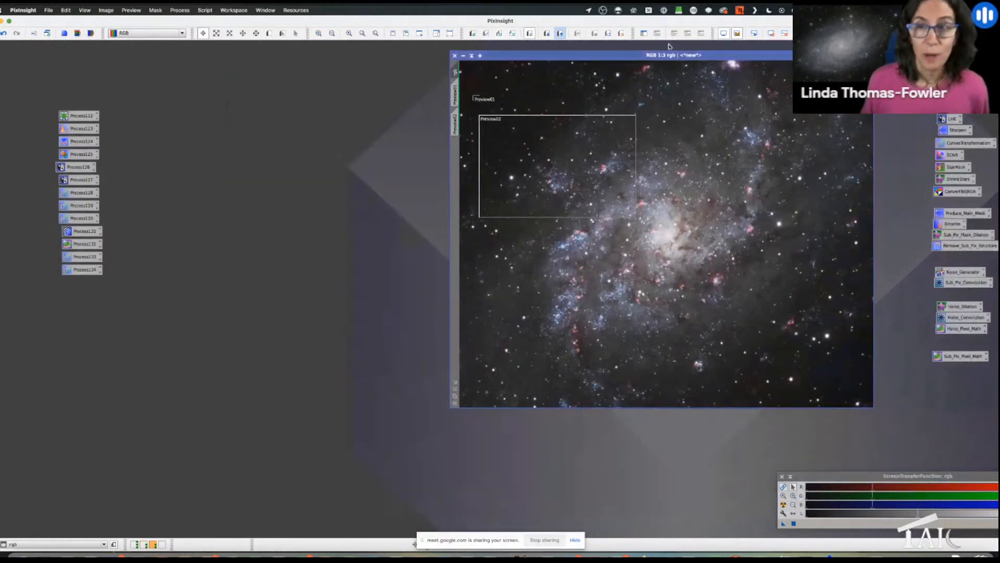
pyautogui.moveTo(621, 54); pyautogui.dragTo(376, 63)
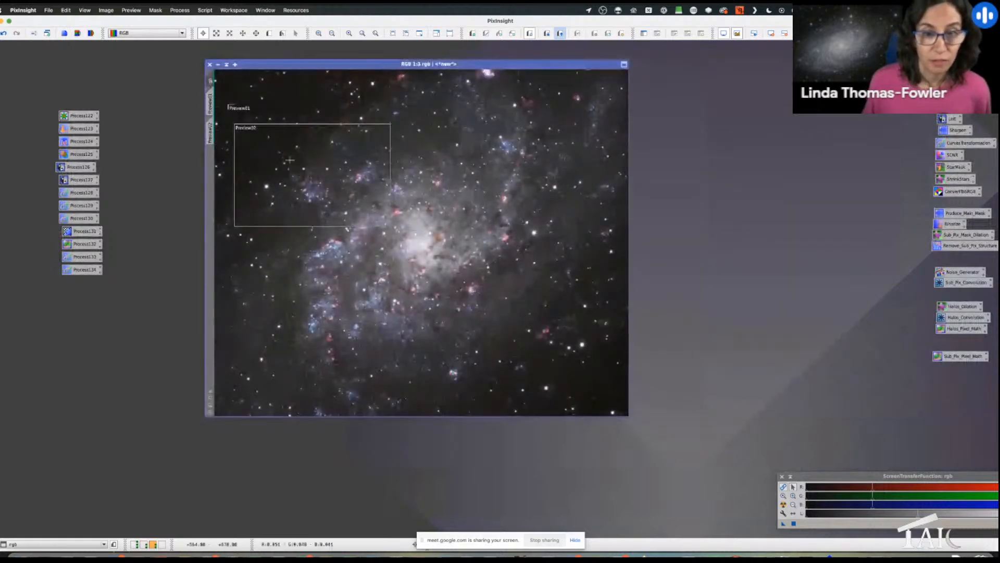
pyautogui.rightClick(211, 78)
pyautogui.click(252, 156)
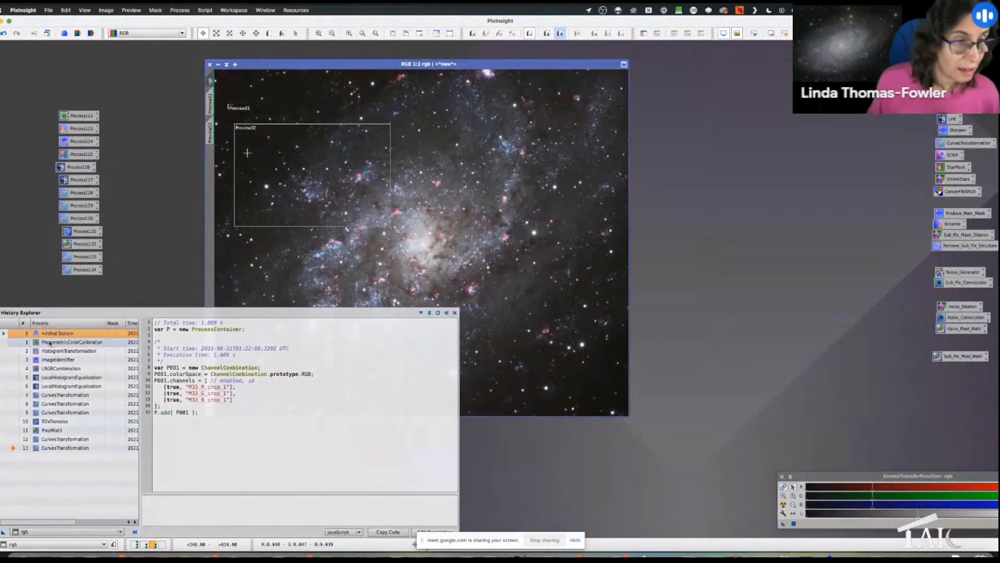
# Revert the rgb image to its HistogramTransformation state and probe pixel values across the galaxy.
pyautogui.click(6, 351)
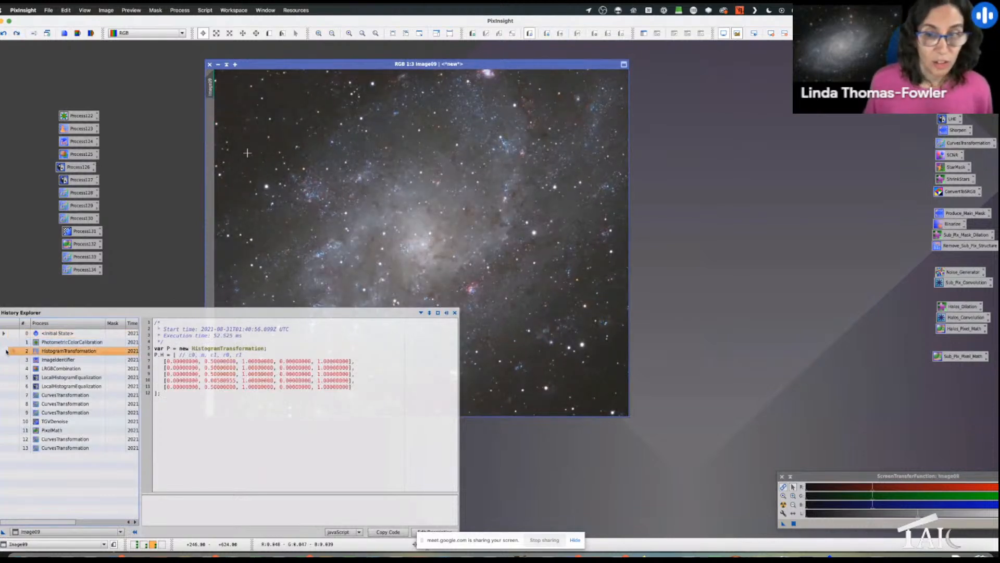
pyautogui.click(536, 151)
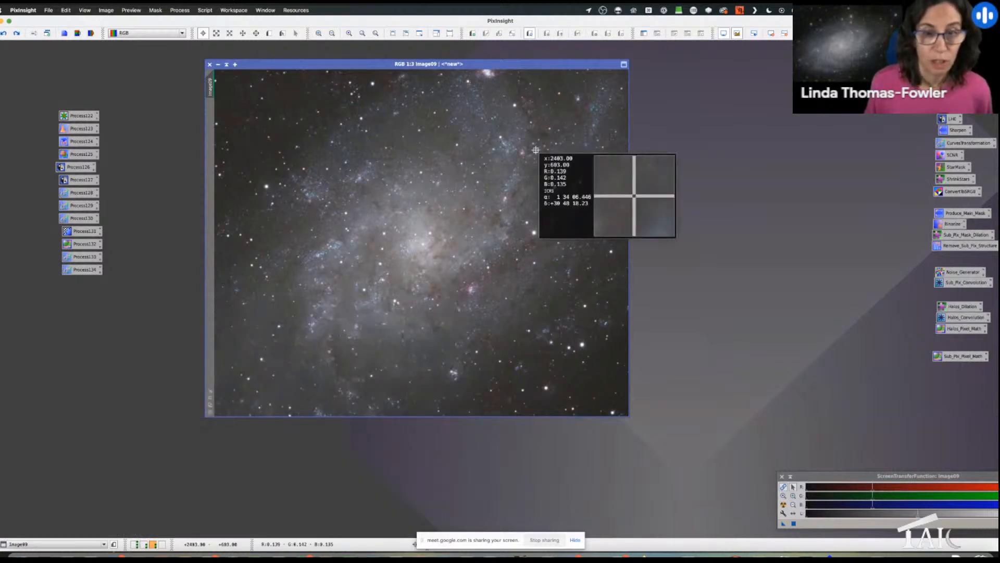
pyautogui.moveTo(536, 150); pyautogui.dragTo(411, 409)
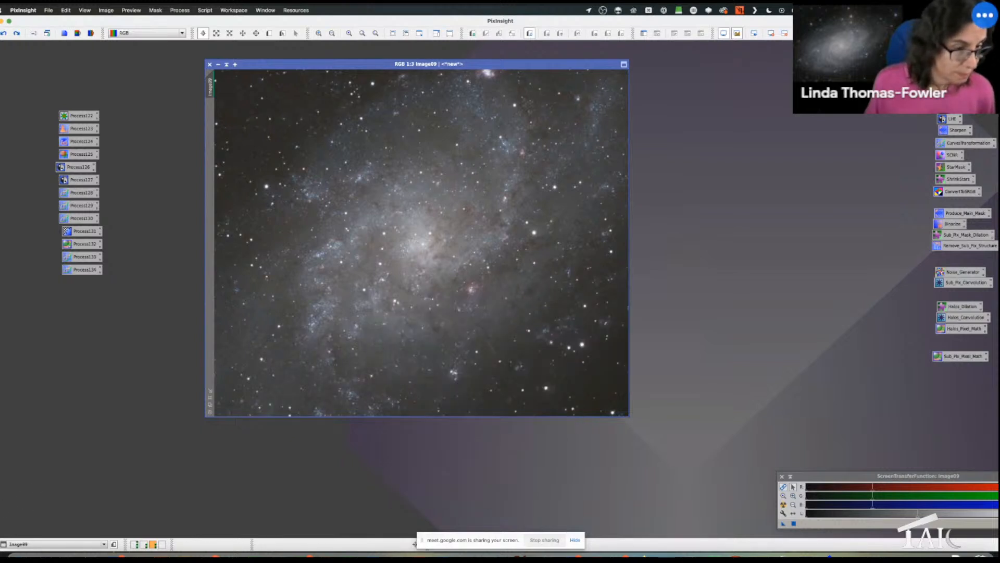
# Advance the colour image to its LRGBCombination state, which adds the M33_L_crop_1 luminance.
pyautogui.moveTo(1, 509)
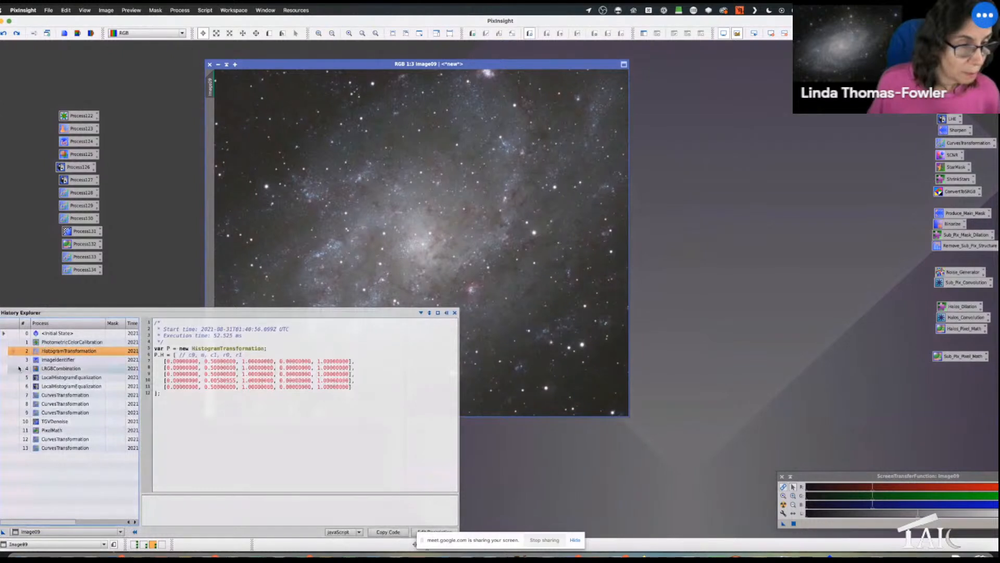
pyautogui.click(15, 369)
pyautogui.doubleClick(16, 369)
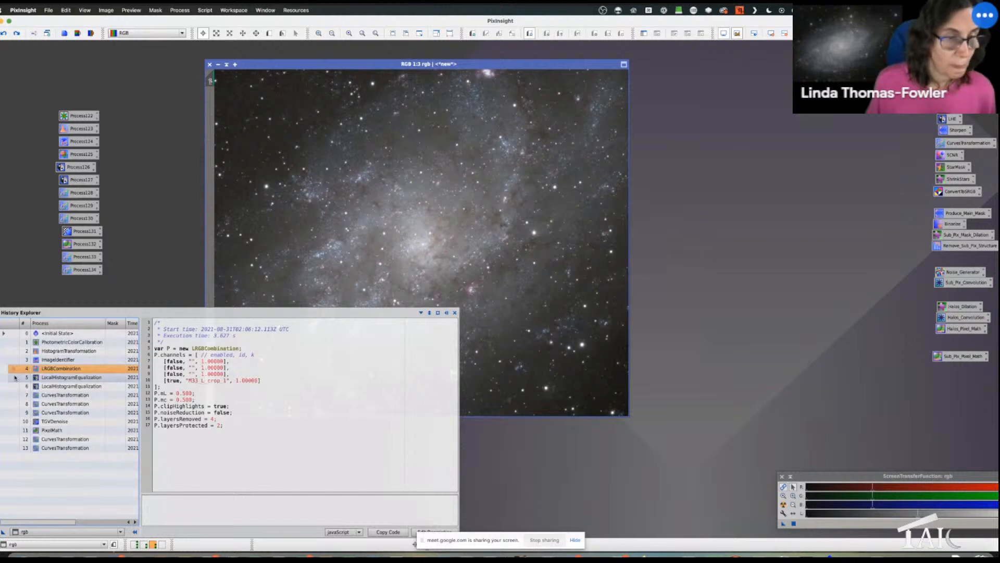
# Advance the rgb image to its first LocalHistogramEqualization state, enlarge its window and examine the galaxy at 1:1 and smaller zoom levels.
pyautogui.click(16, 377)
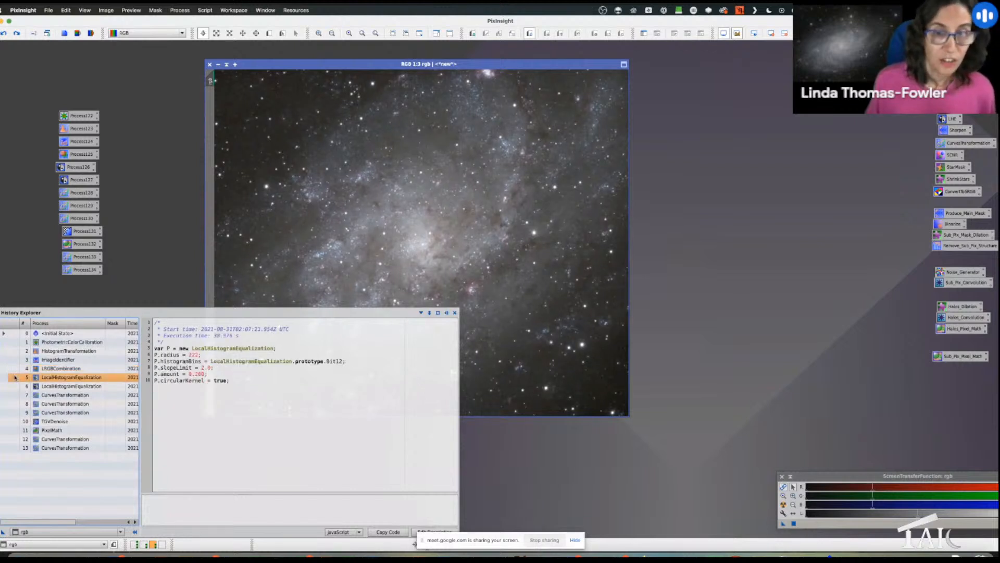
pyautogui.moveTo(353, 205); pyautogui.dragTo(366, 205)
pyautogui.press('super+1')
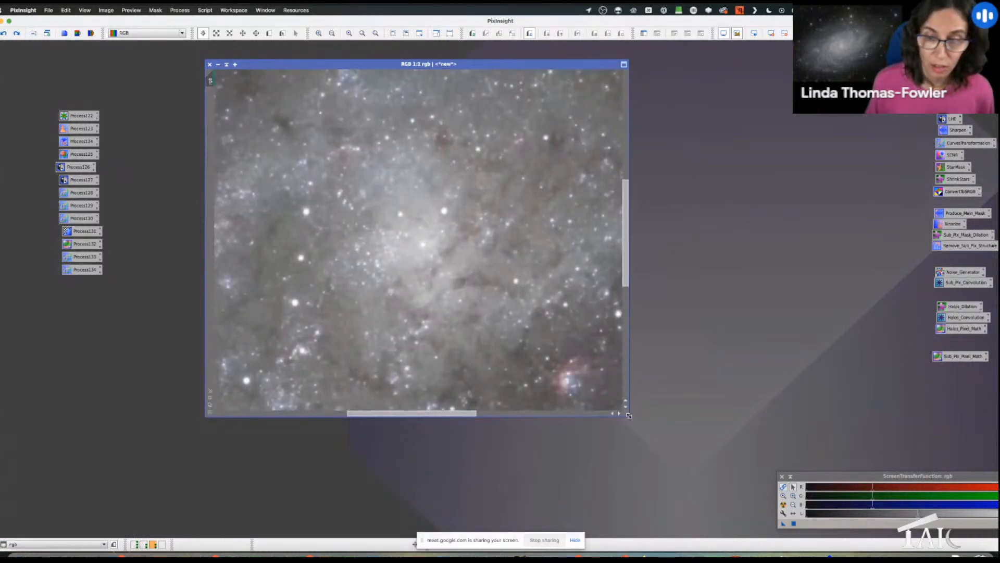
pyautogui.moveTo(628, 415); pyautogui.dragTo(785, 519)
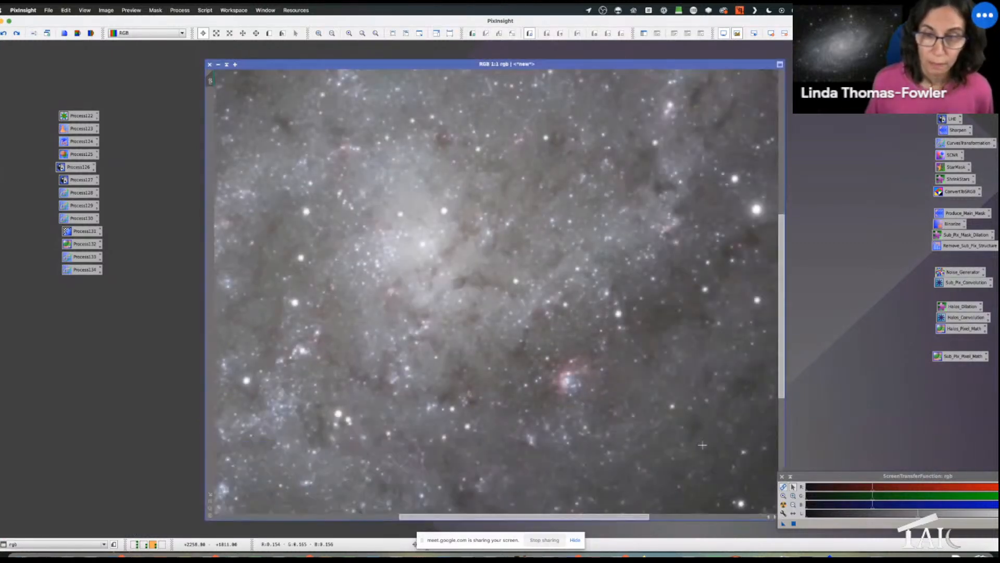
pyautogui.press('super+minus')
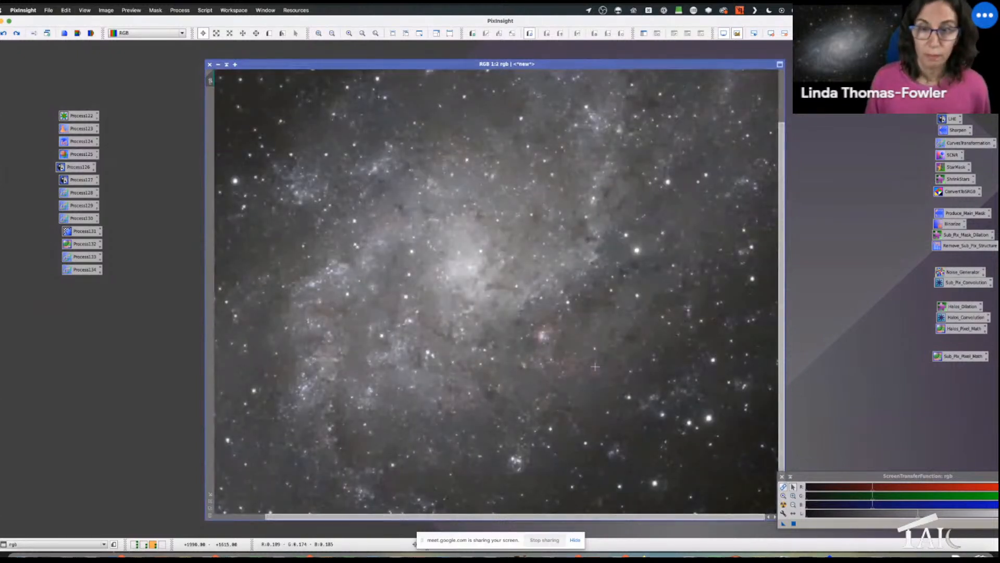
pyautogui.press('super+minus')
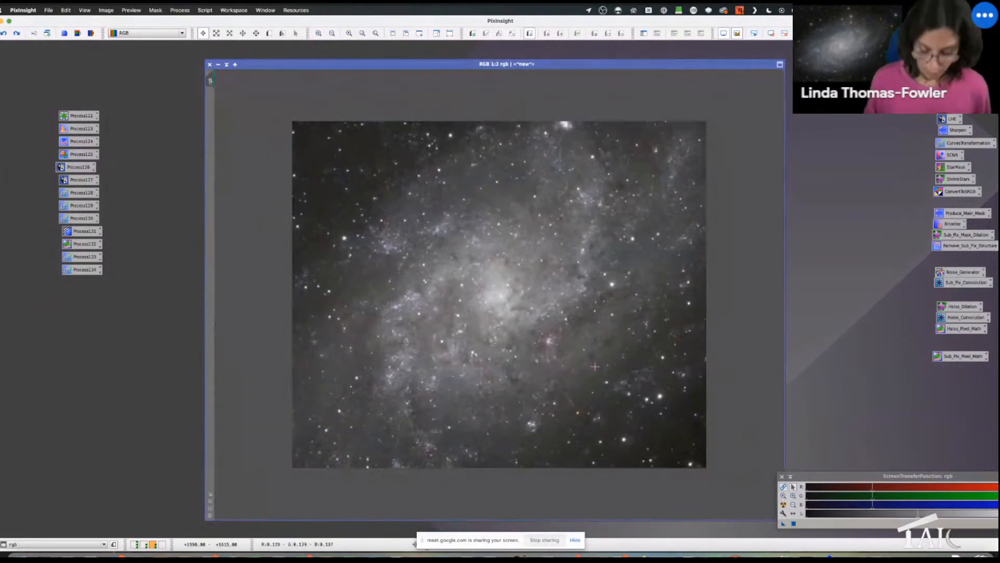
pyautogui.press('super+plus')
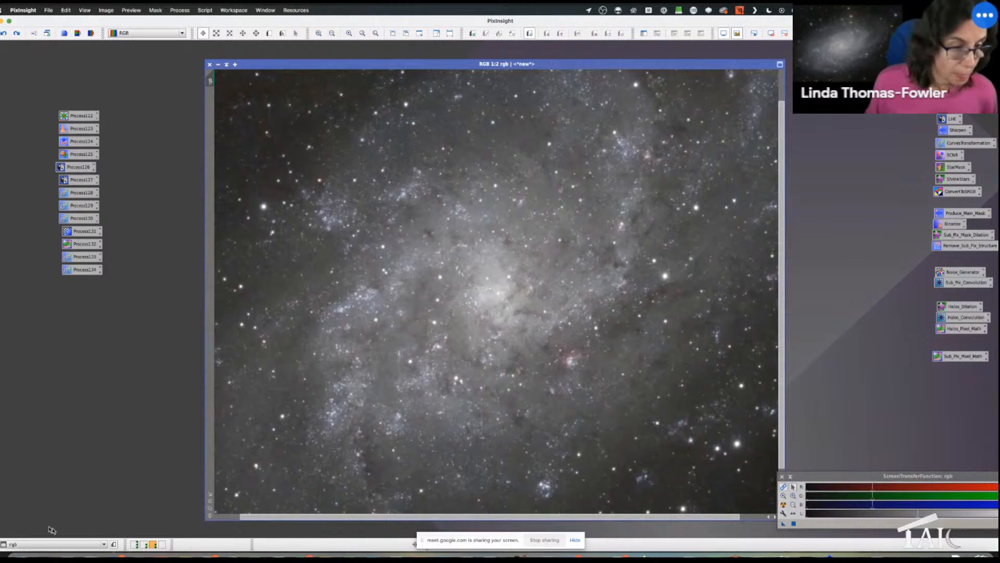
# Step the rgb image through its second LocalHistogramEqualization and the next two CurvesTransformation states, and fit the window back to the image.
pyautogui.moveTo(1, 433)
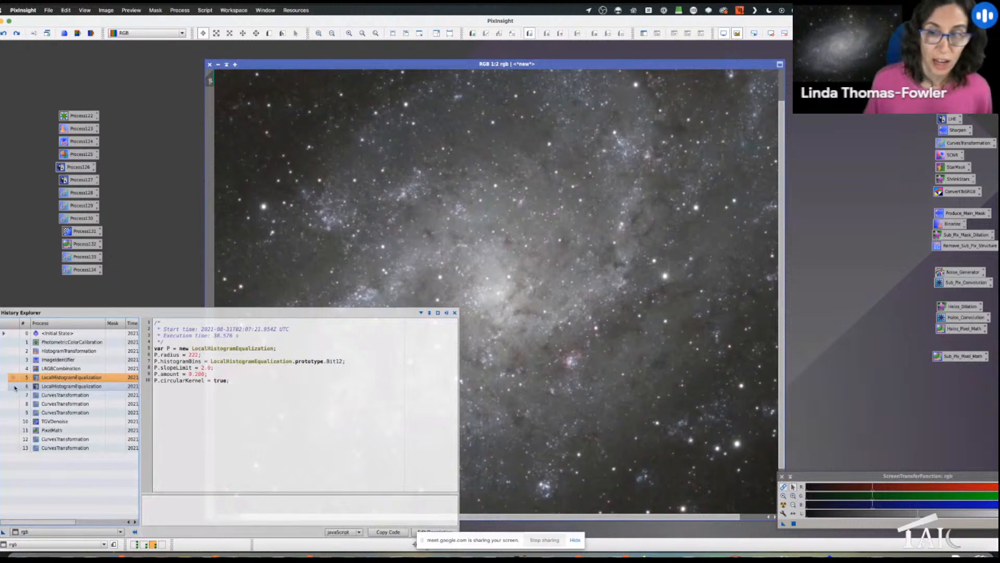
pyautogui.click(15, 387)
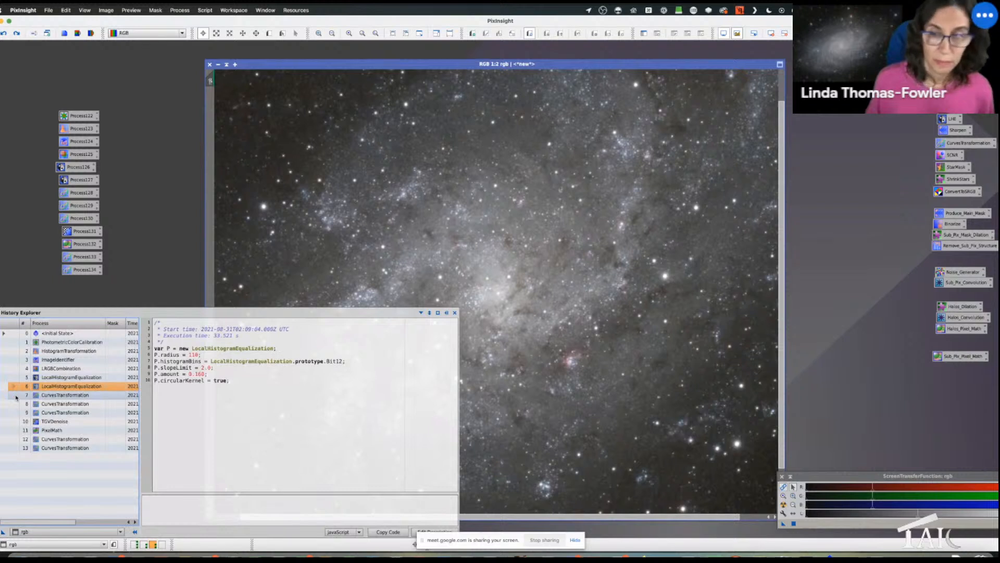
pyautogui.click(16, 396)
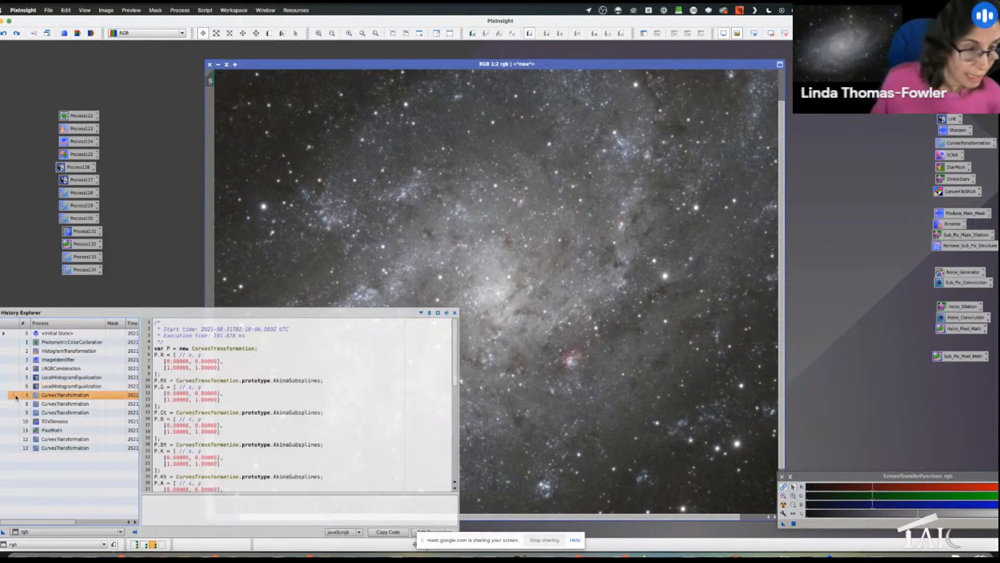
pyautogui.click(16, 403)
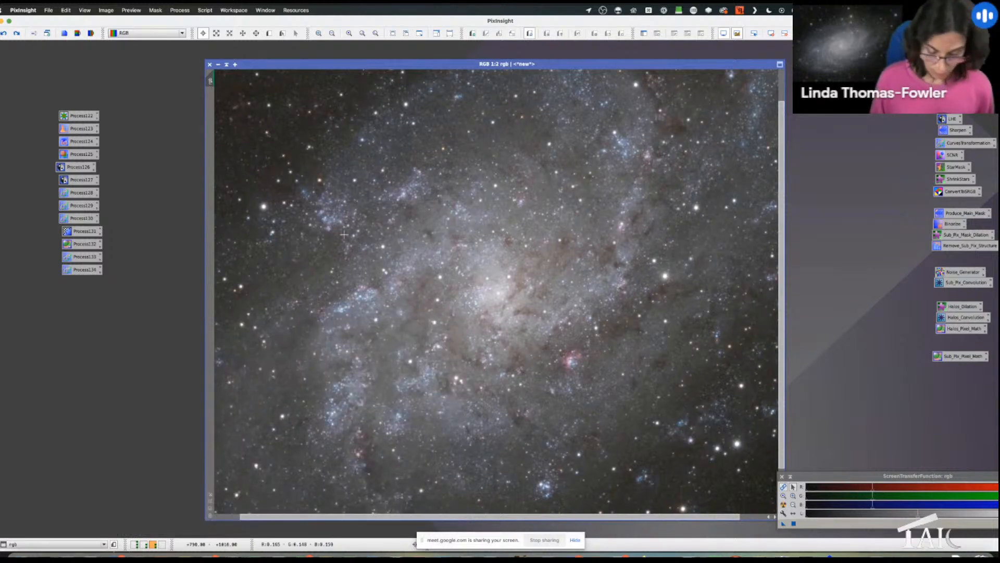
pyautogui.press('super+0')
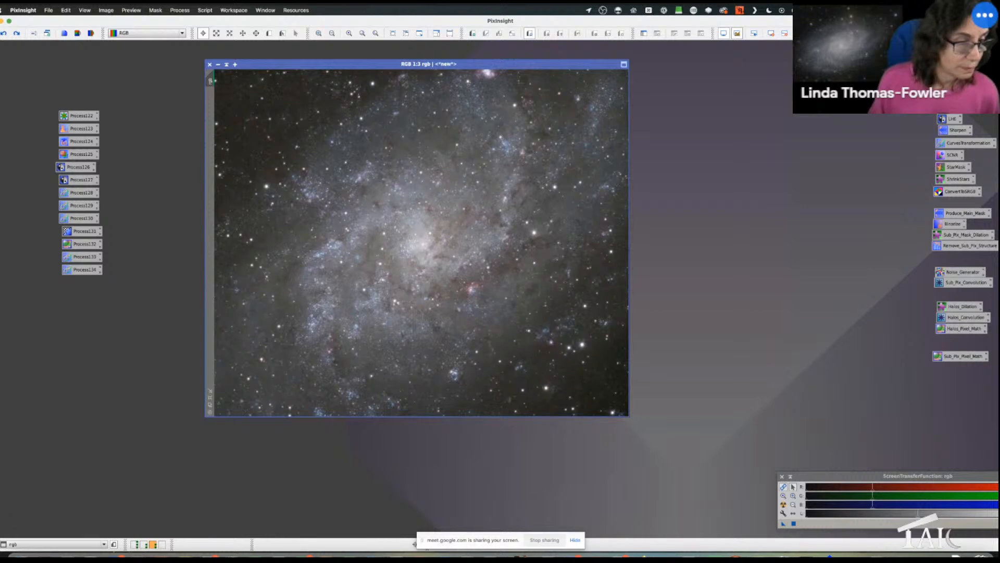
# Advance the rgb image through its third CurvesTransformation and TGVDenoise states to the PixelMath state that adds the Ha data.
pyautogui.moveTo(2, 417)
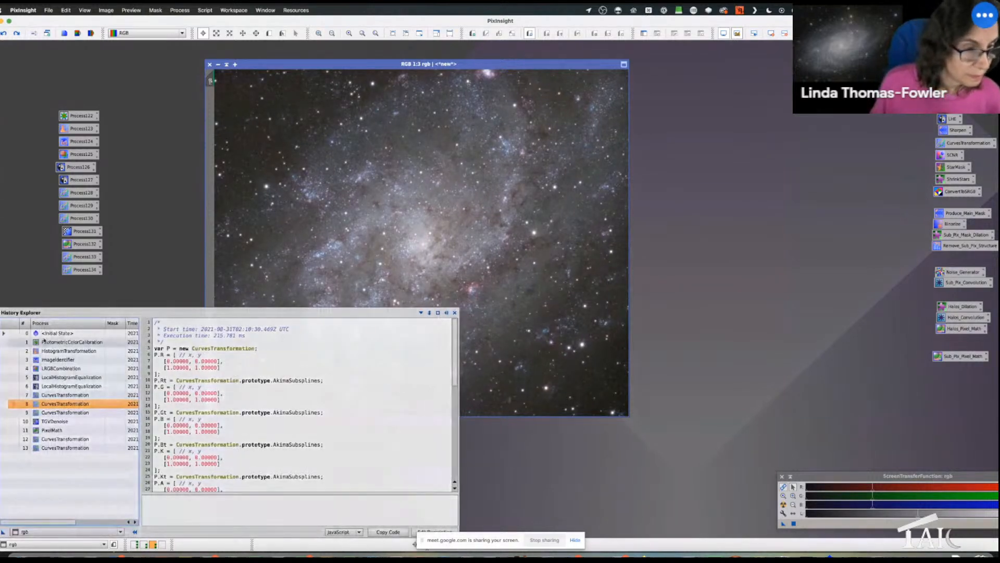
pyautogui.click(15, 413)
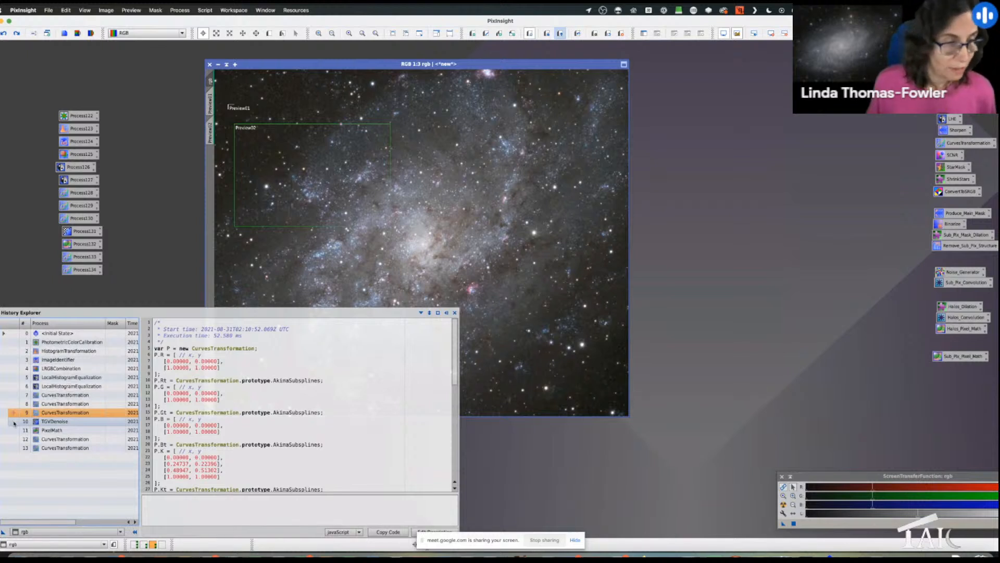
pyautogui.click(14, 423)
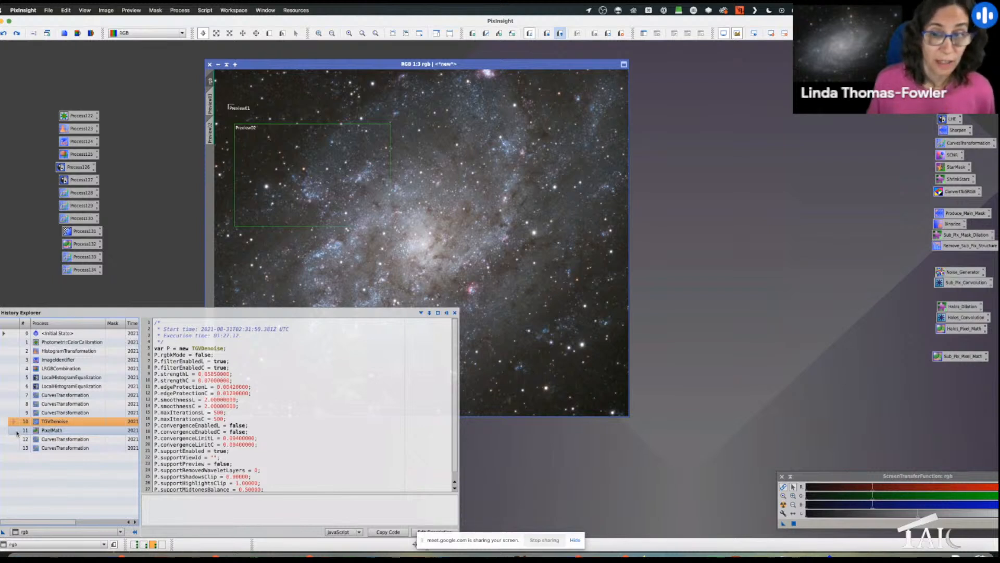
pyautogui.click(16, 433)
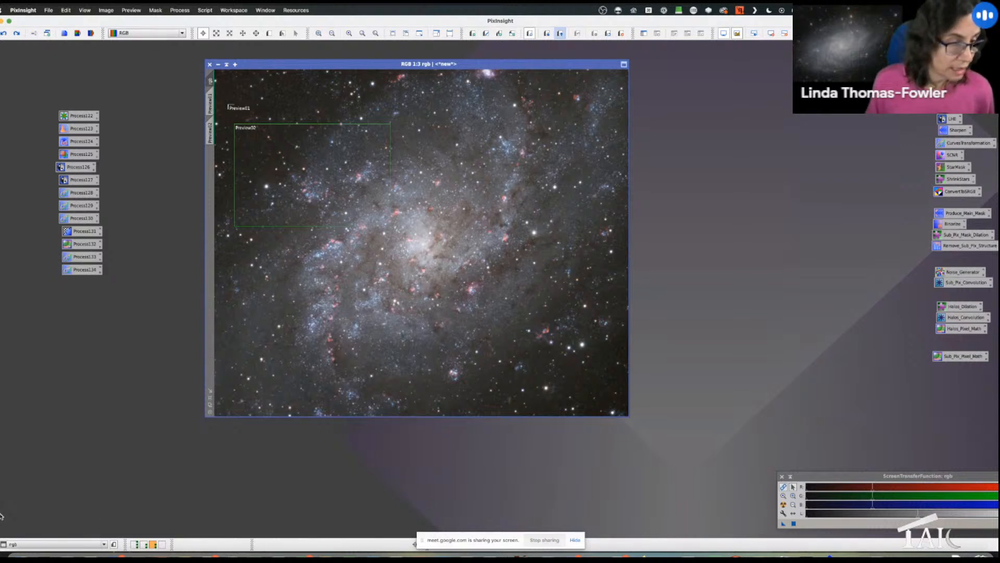
# Bring the rgb image to its final history state through the last two CurvesTransformation entries.
pyautogui.moveTo(1, 438)
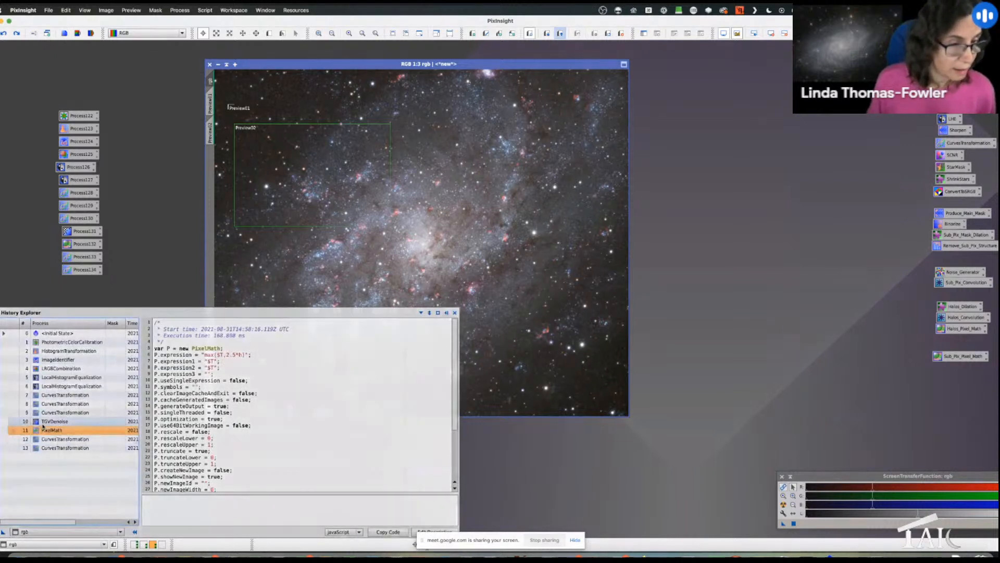
pyautogui.click(18, 440)
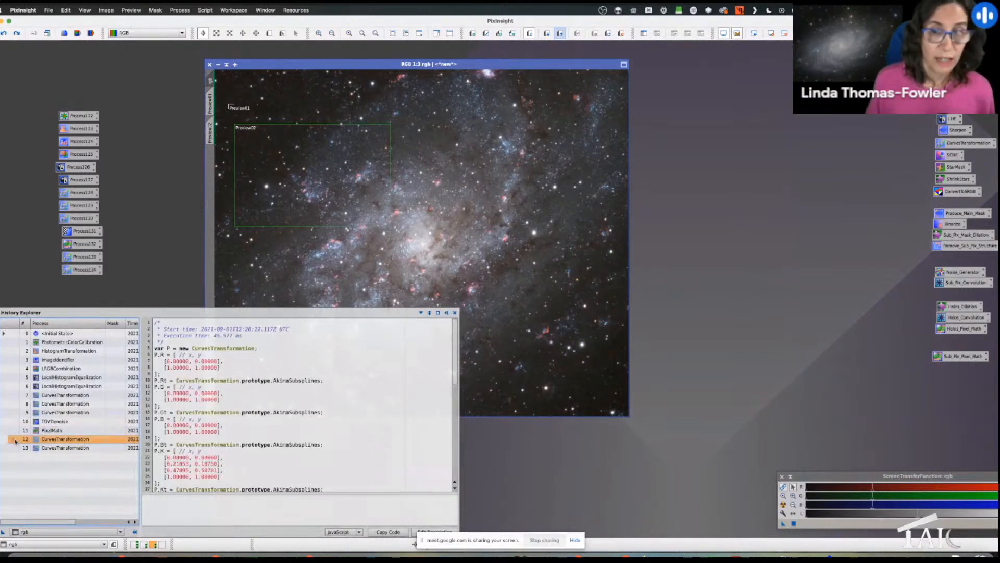
pyautogui.click(14, 448)
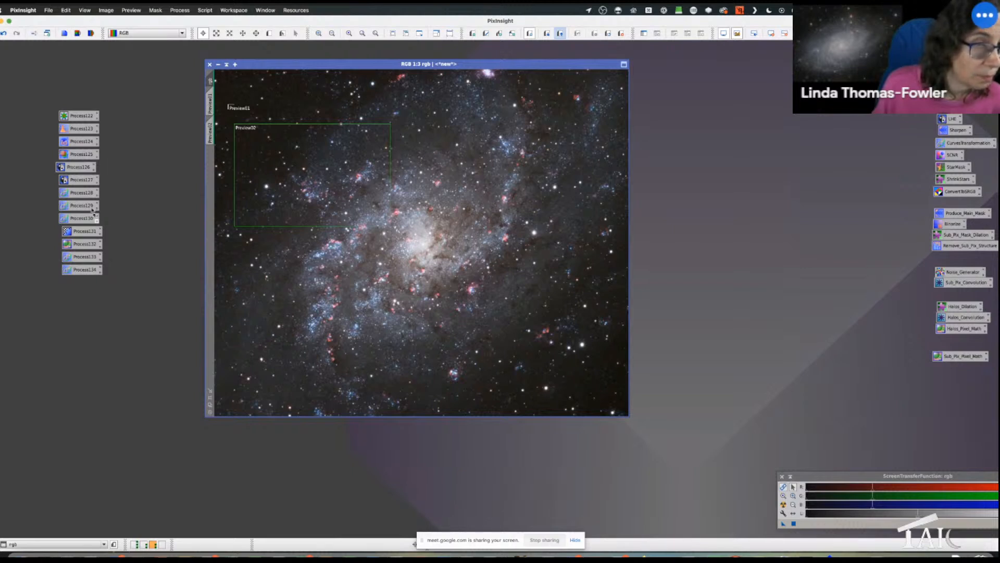
# Review the saved settings of both LocalHistogramEqualization passes and the first three CurvesTransformation adjustments, Process126 through Process130.
pyautogui.doubleClick(78, 167)
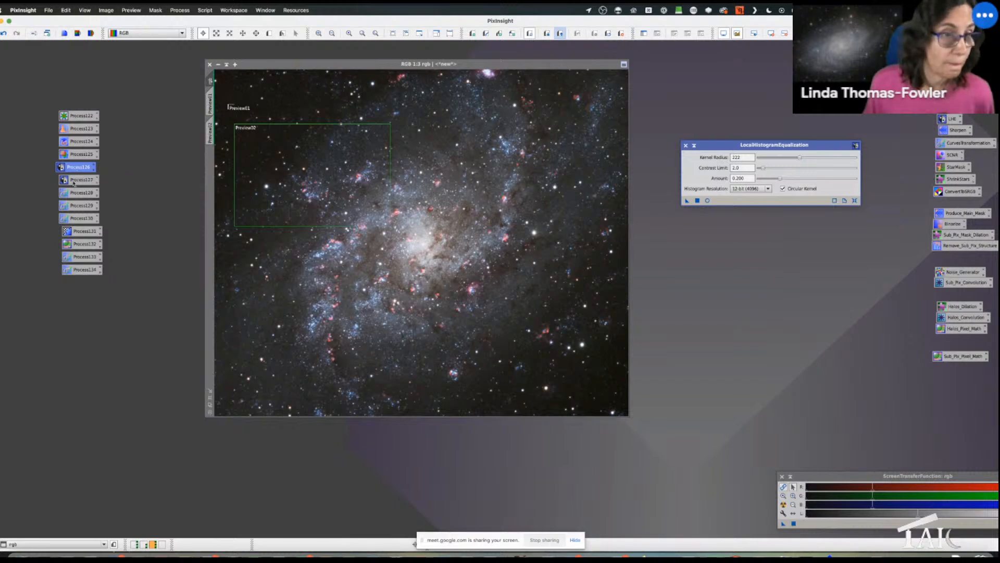
pyautogui.doubleClick(74, 181)
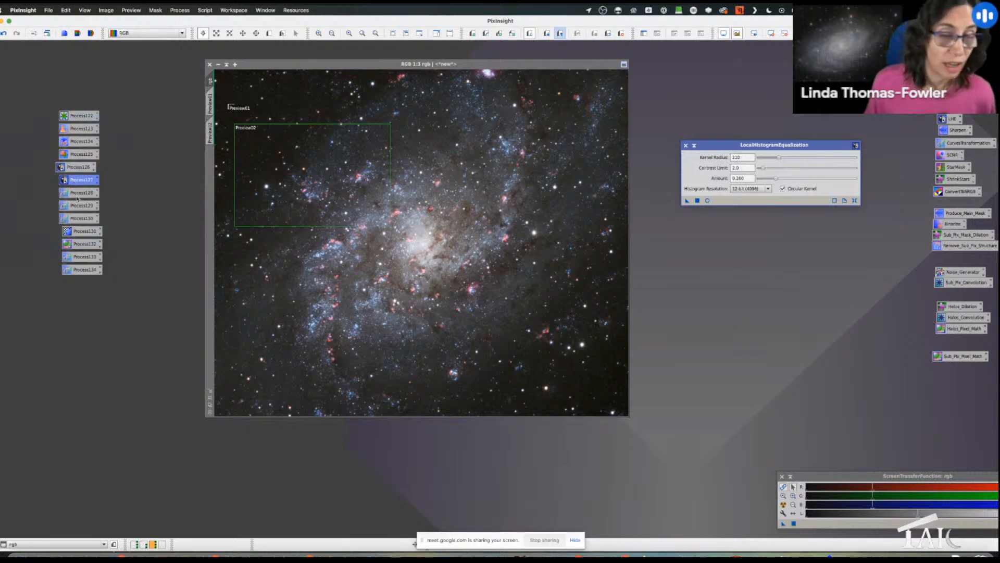
pyautogui.doubleClick(79, 194)
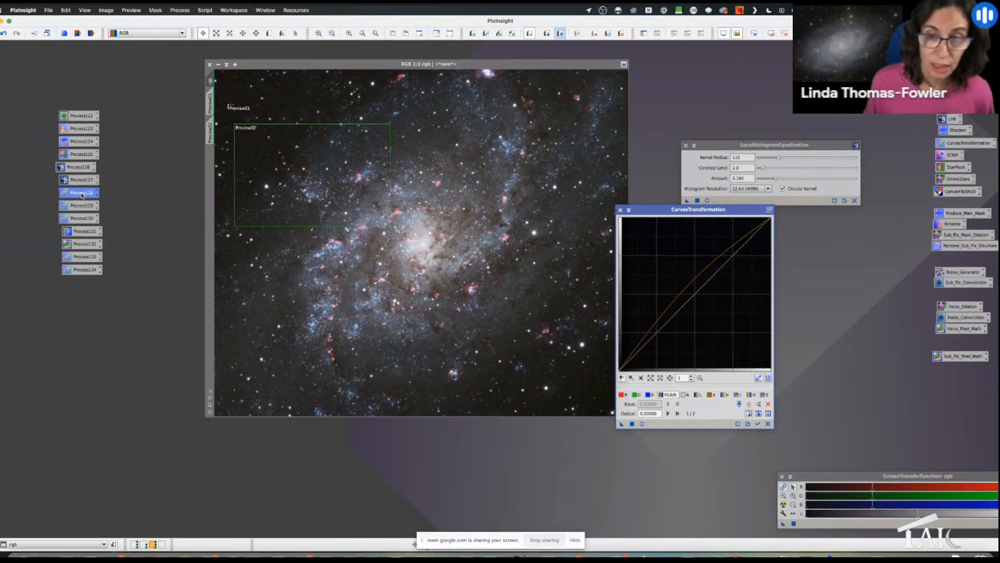
pyautogui.doubleClick(82, 206)
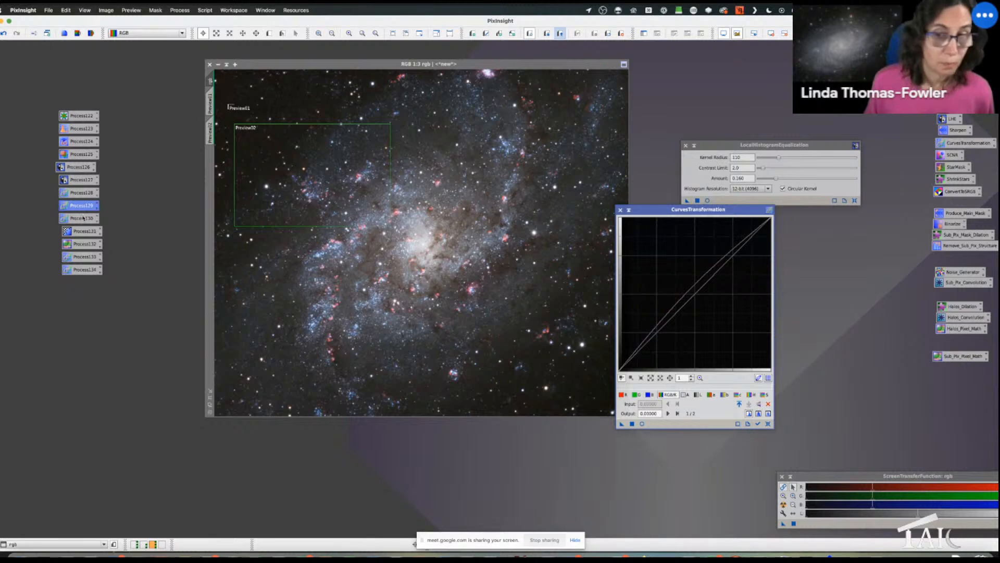
pyautogui.doubleClick(83, 218)
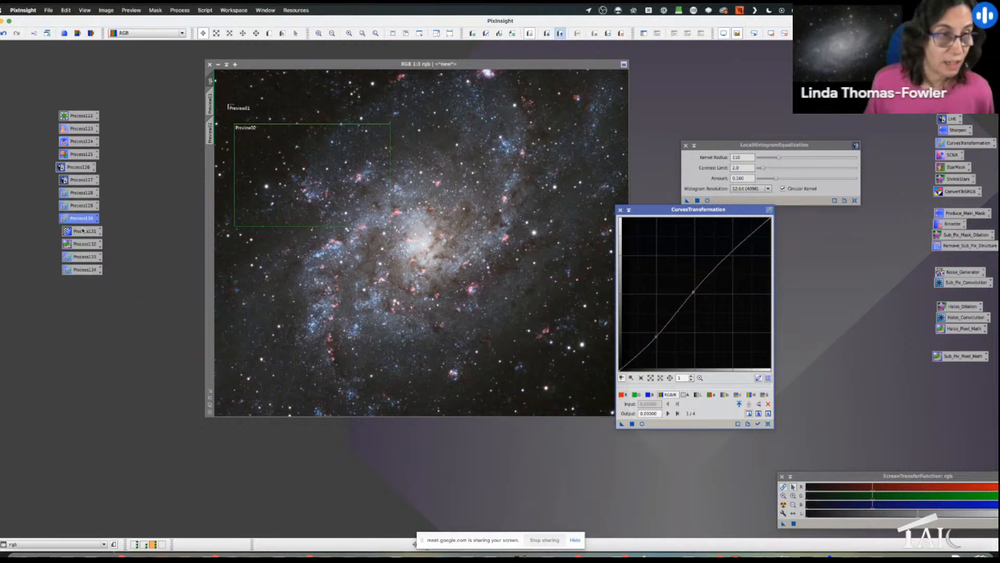
# Review the saved TGVDenoise lightness and chrominance settings and the PixelMath expression used to blend in Ha.
pyautogui.doubleClick(83, 232)
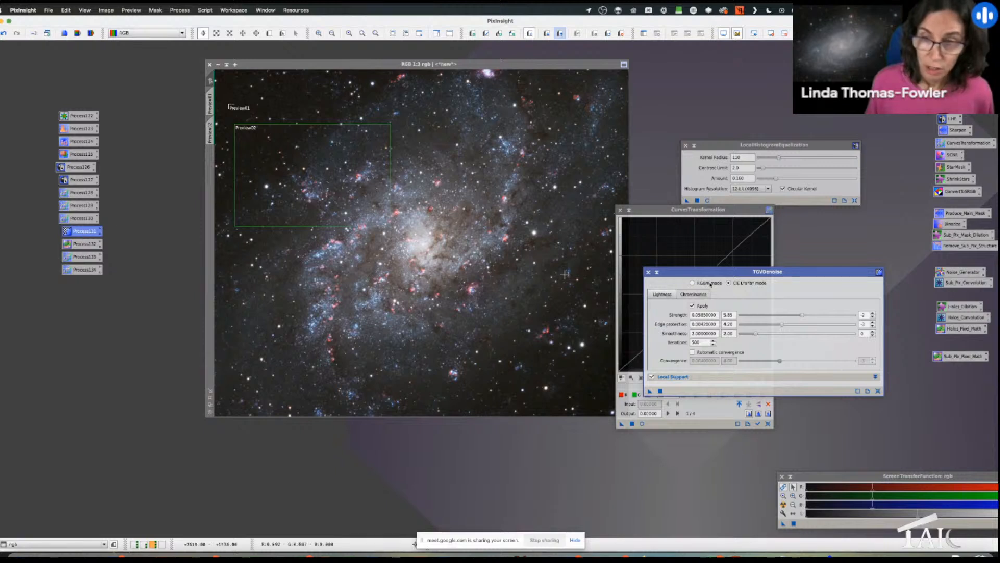
pyautogui.click(691, 293)
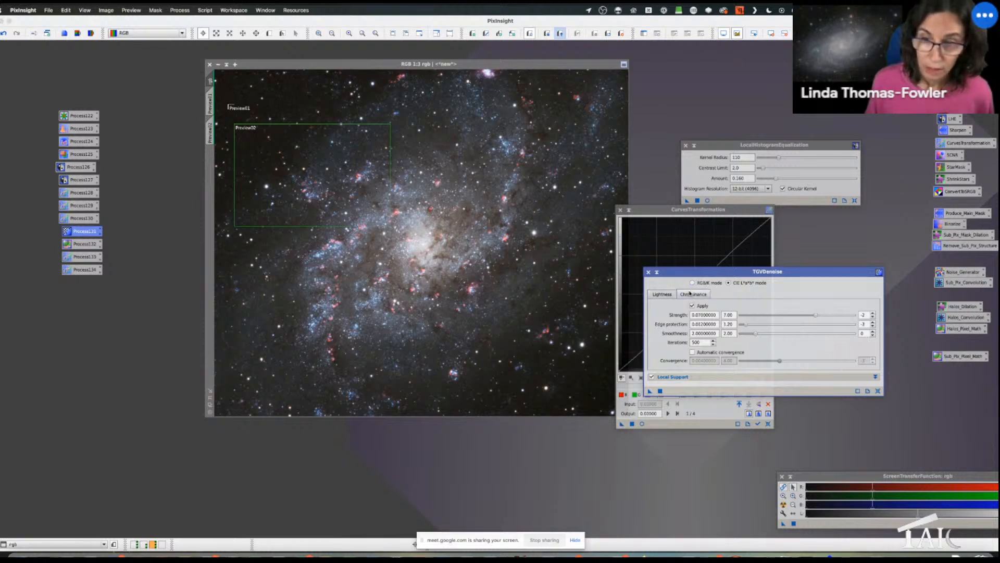
pyautogui.doubleClick(82, 243)
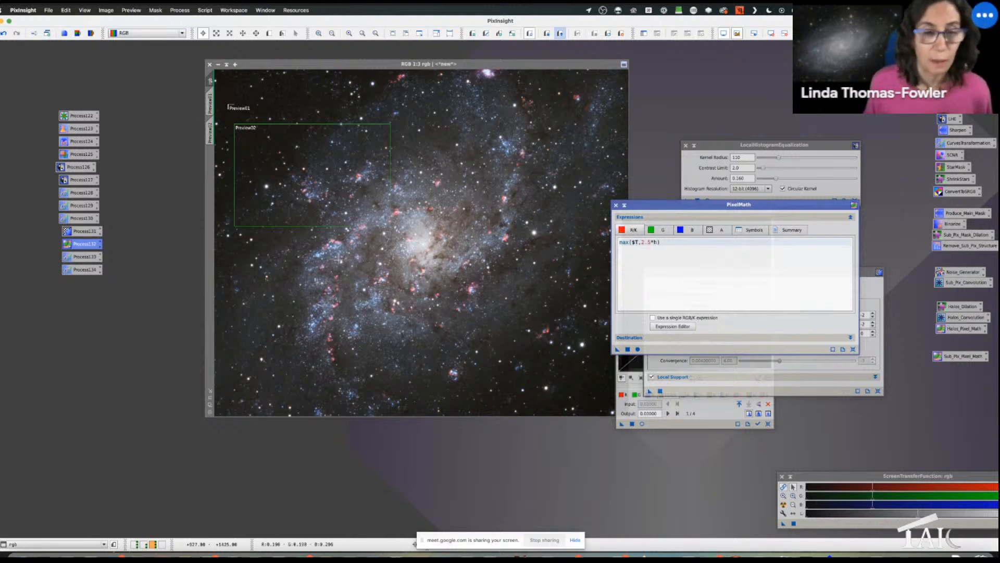
# Review the last two saved CurvesTransformation curves, Process133 and Process134, and move the rgb image window clear of the process dialogs.
pyautogui.doubleClick(74, 257)
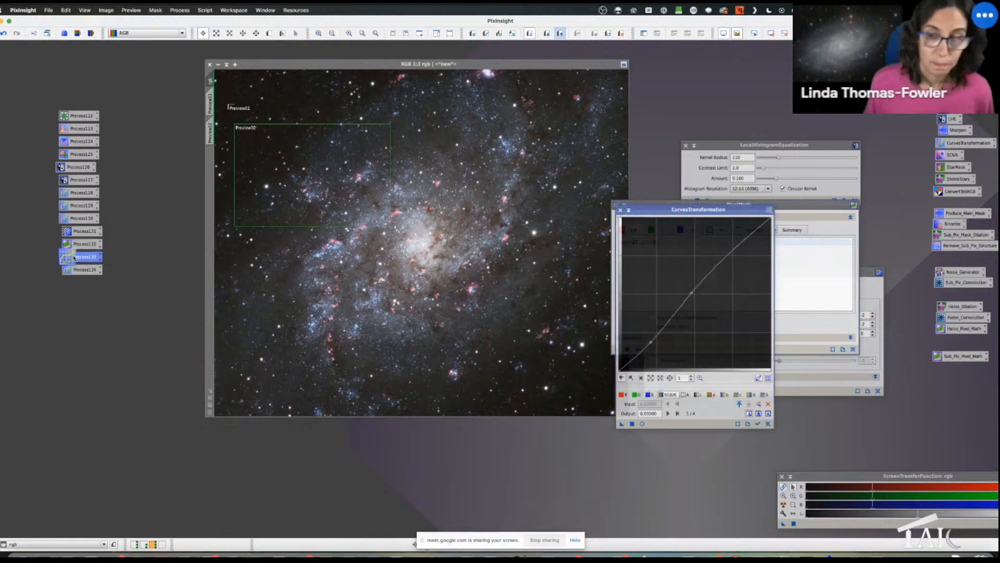
pyautogui.doubleClick(74, 270)
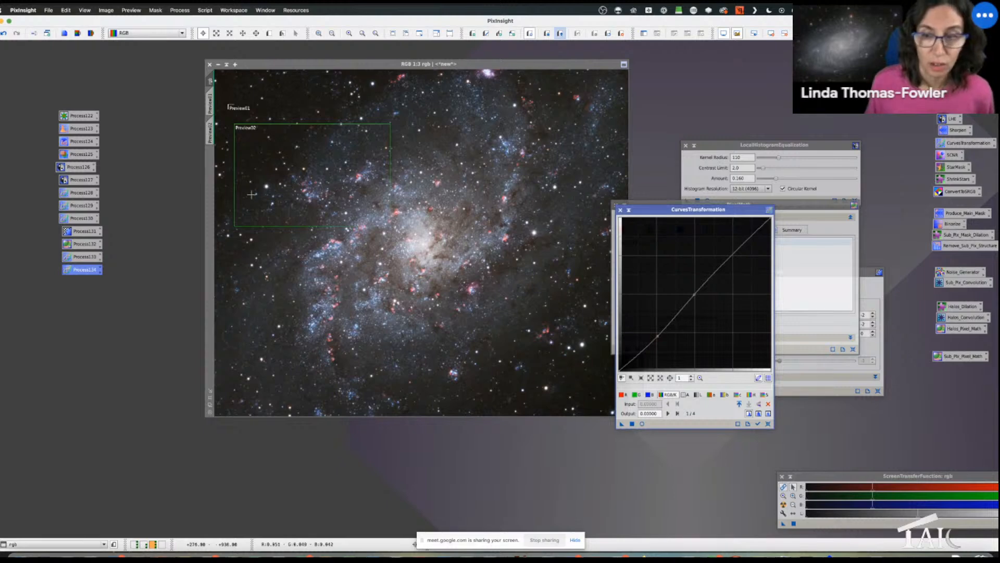
pyautogui.moveTo(565, 66); pyautogui.dragTo(525, 64)
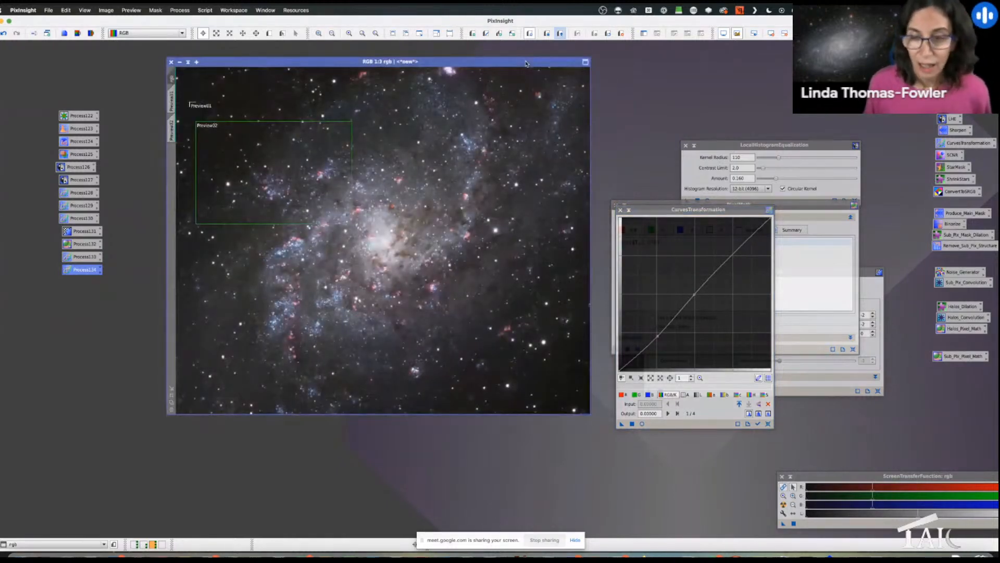